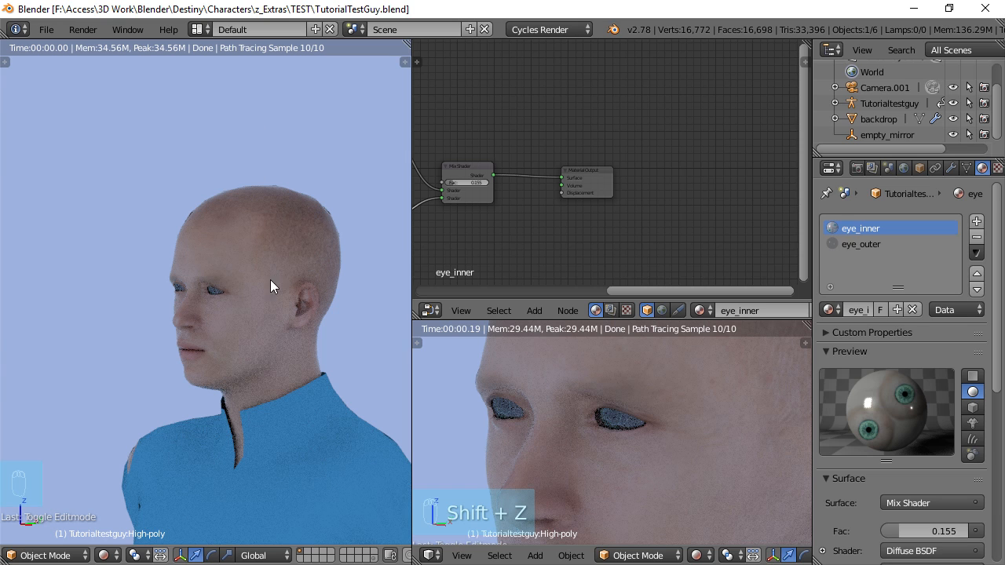
- Switch both 3D viewports to solid shading and frame the full-length figure in the larger one
scroll(274, 301, "down", 1)
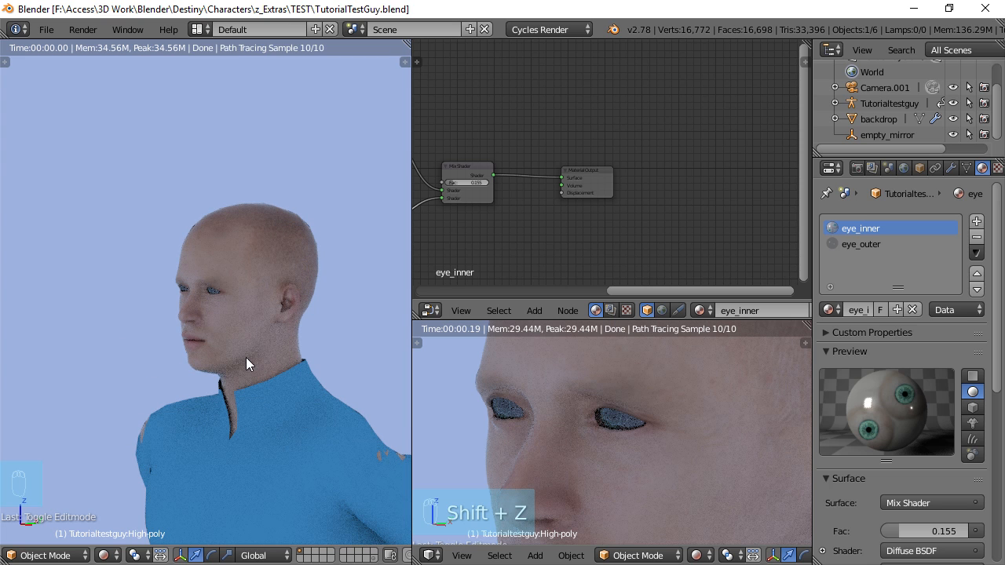
scroll(245, 358, "up", 1)
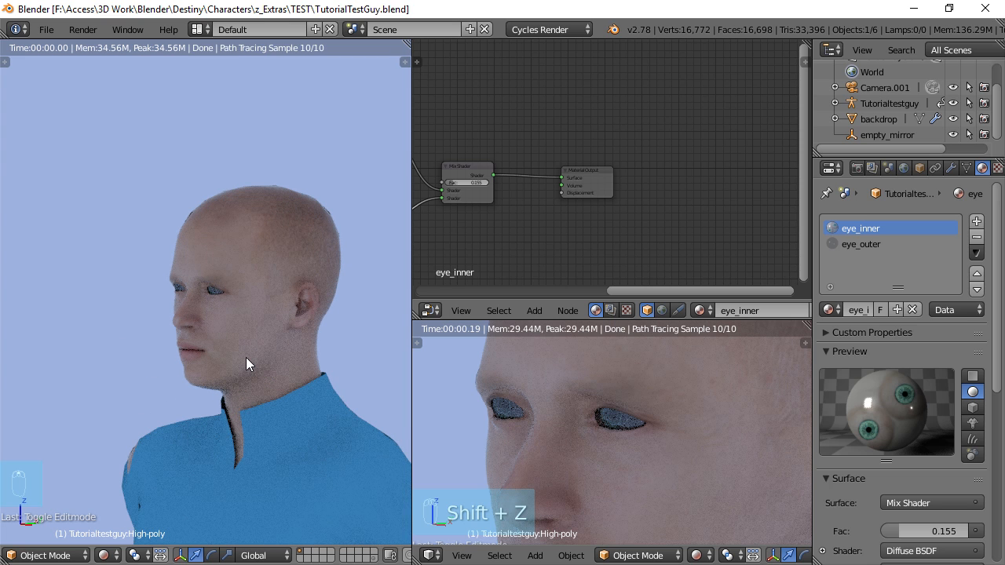
key("shift+z")
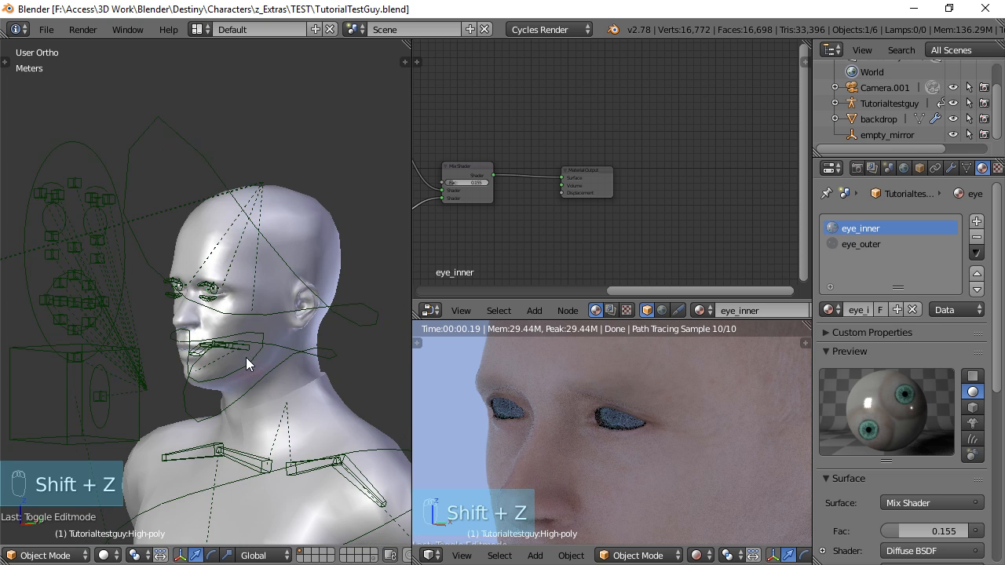
middle_click_drag(245, 357, 312, 373)
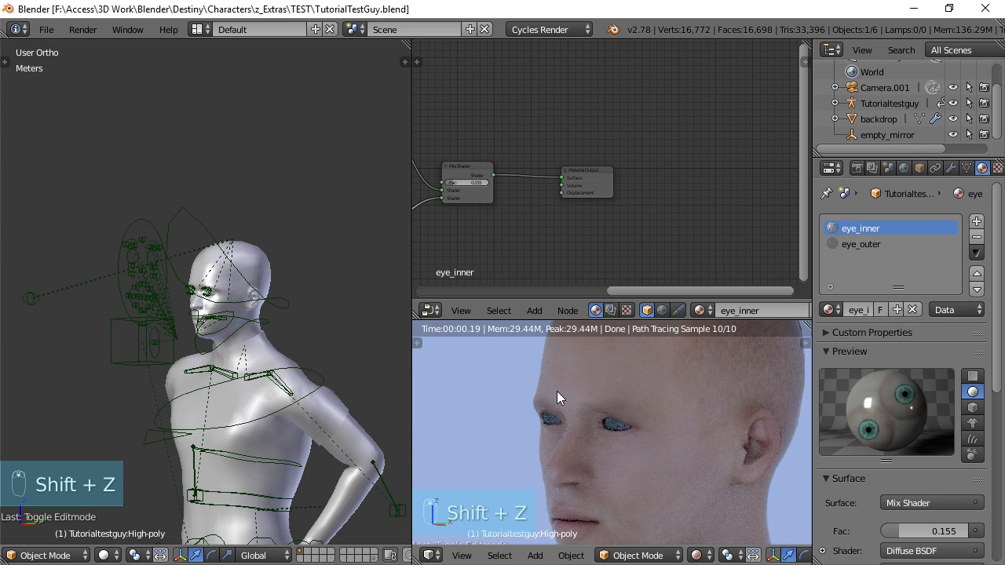
key("shift+z")
scroll(294, 340, "down", 5)
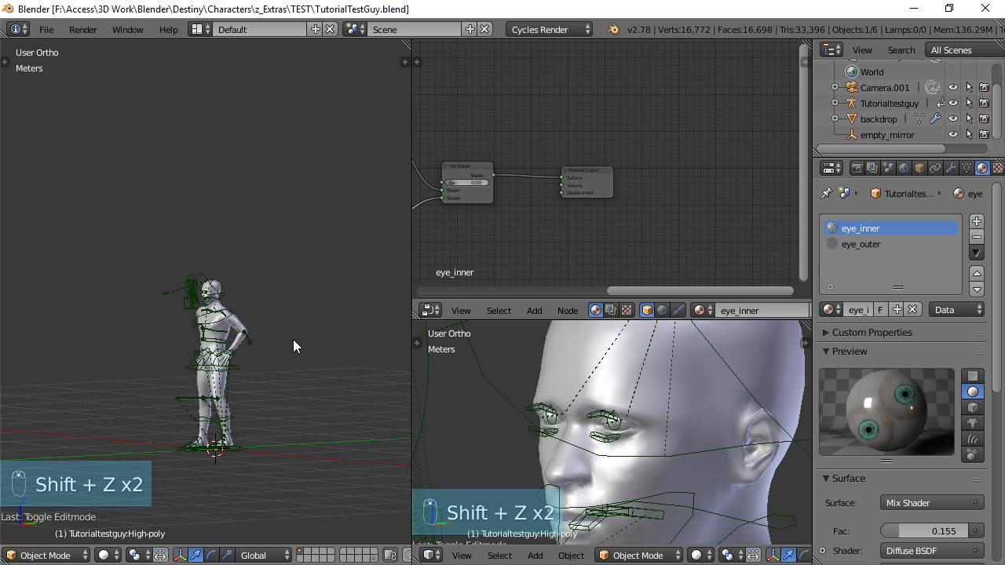
scroll(292, 339, "up", 4)
middle_click_drag(293, 339, 259, 272)
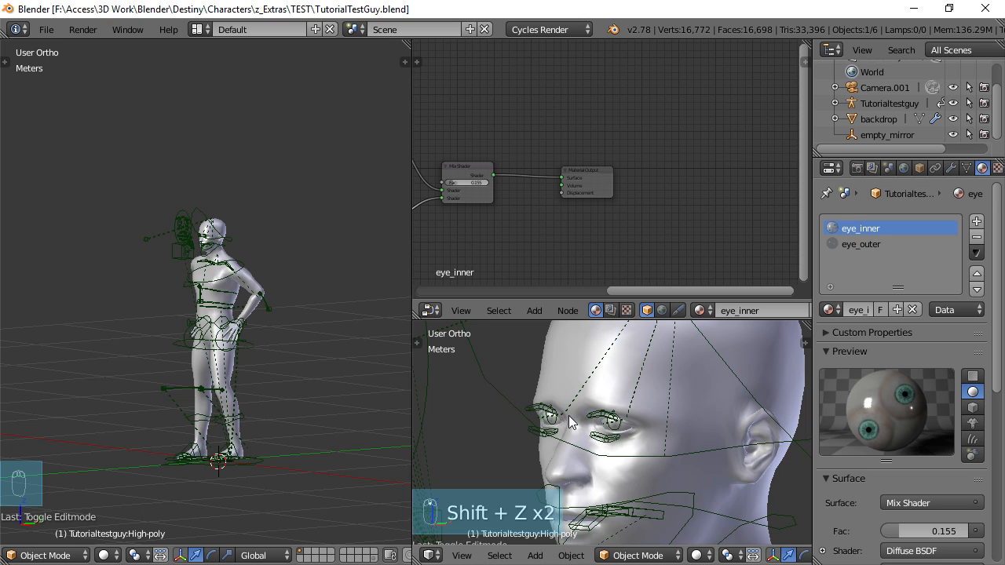
scroll(342, 366, "up", 1)
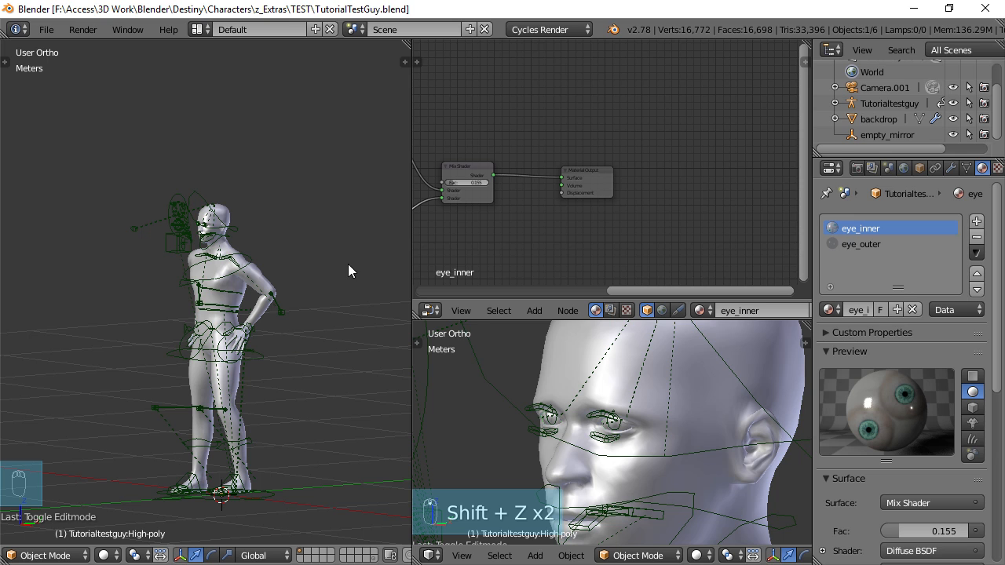
- Show the close-up viewport in rendered shading and set the world background strength to 0
left_click(902, 168)
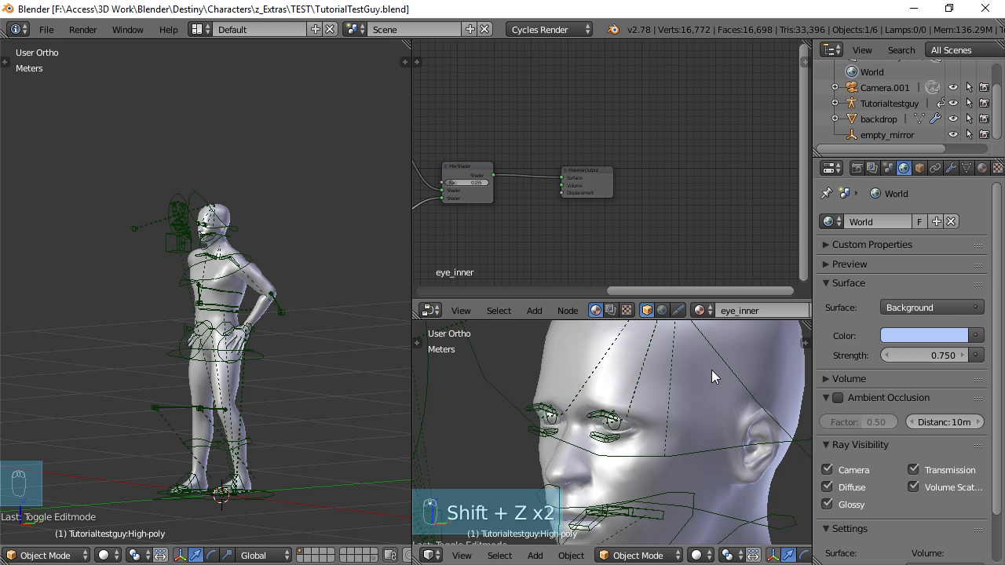
scroll(627, 410, "down", 3)
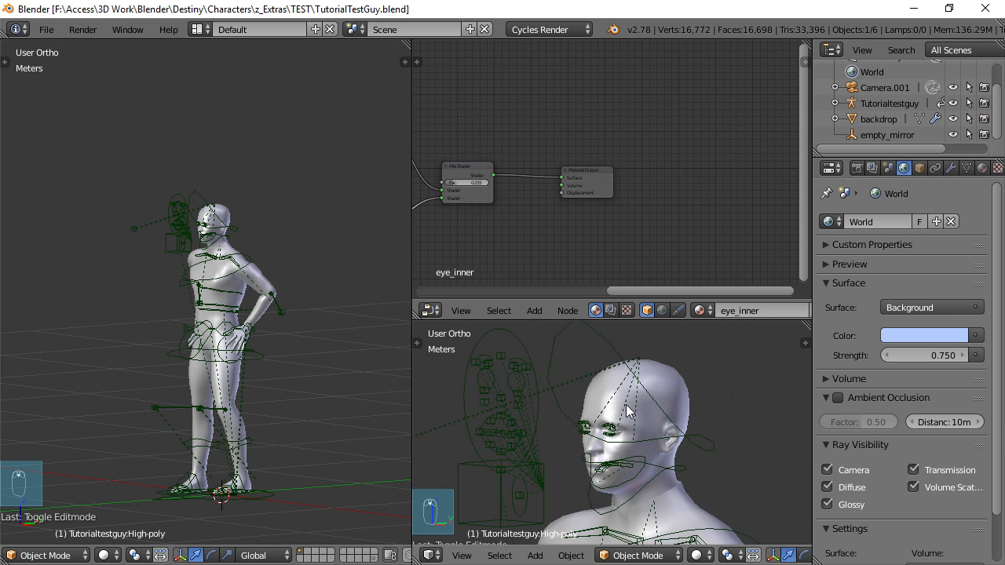
key("shift+z")
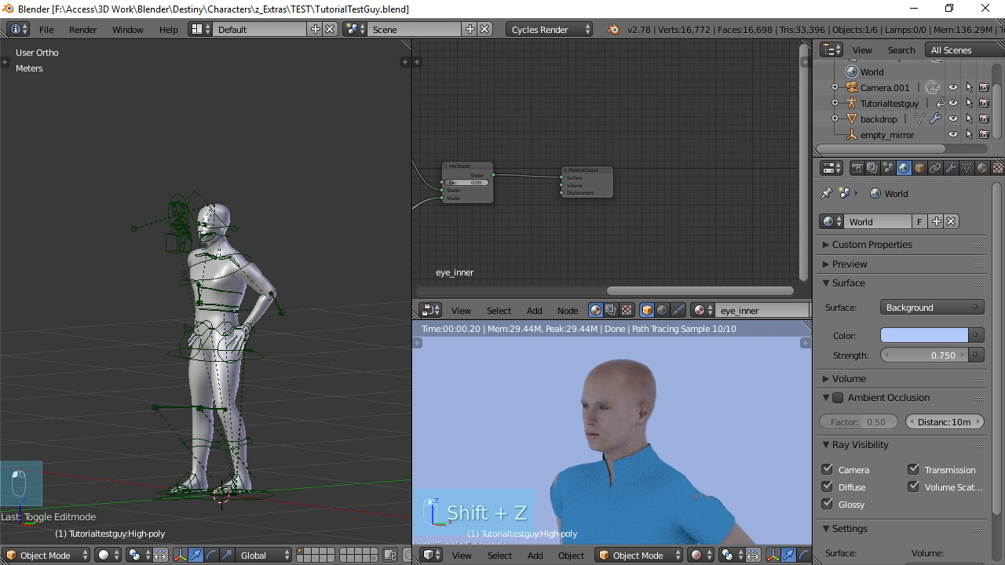
left_click_drag(939, 355, 881, 355)
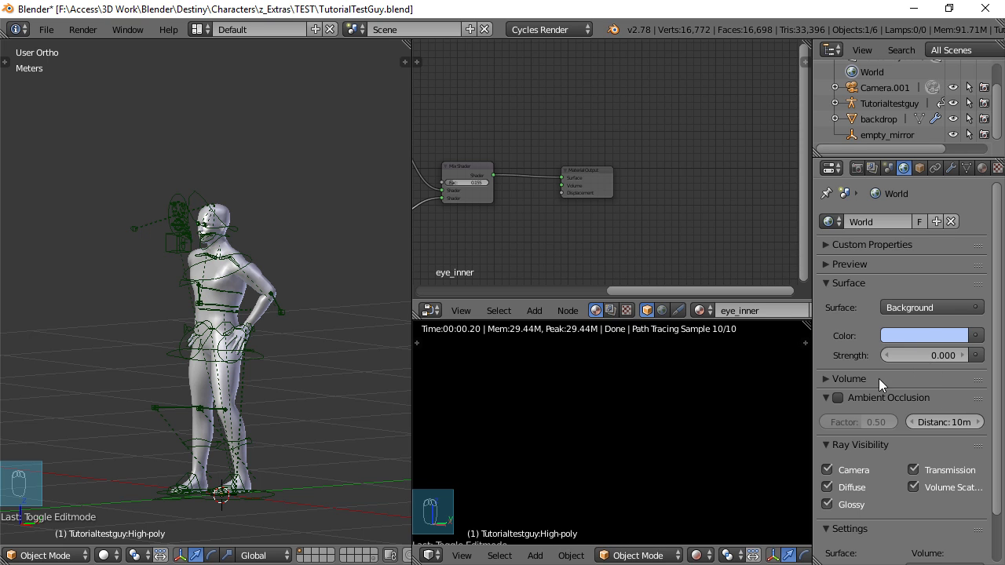
- Enable ambient occlusion for the world and inspect the character's face and eyes in the rendered preview
left_click(838, 398)
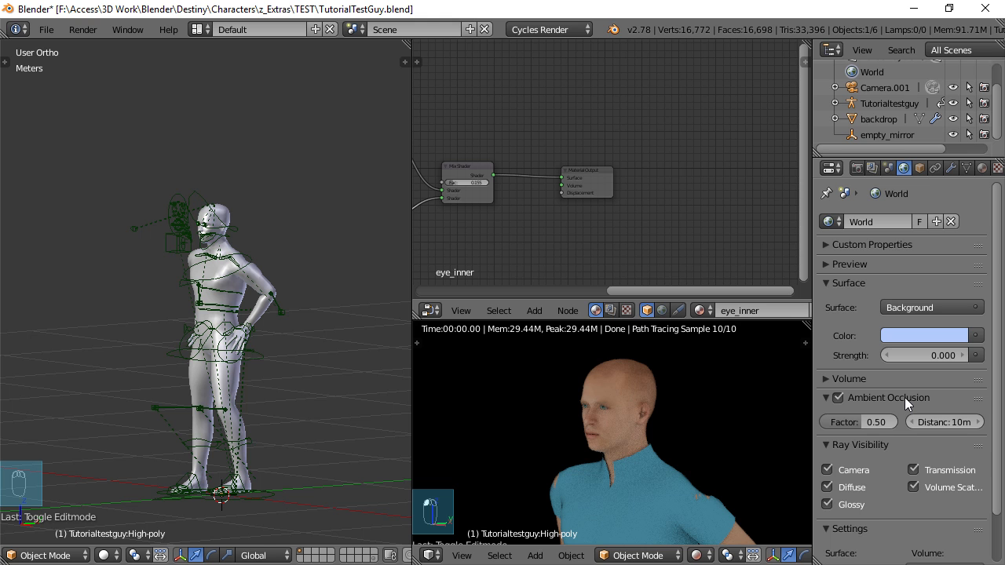
scroll(620, 442, "up", 5)
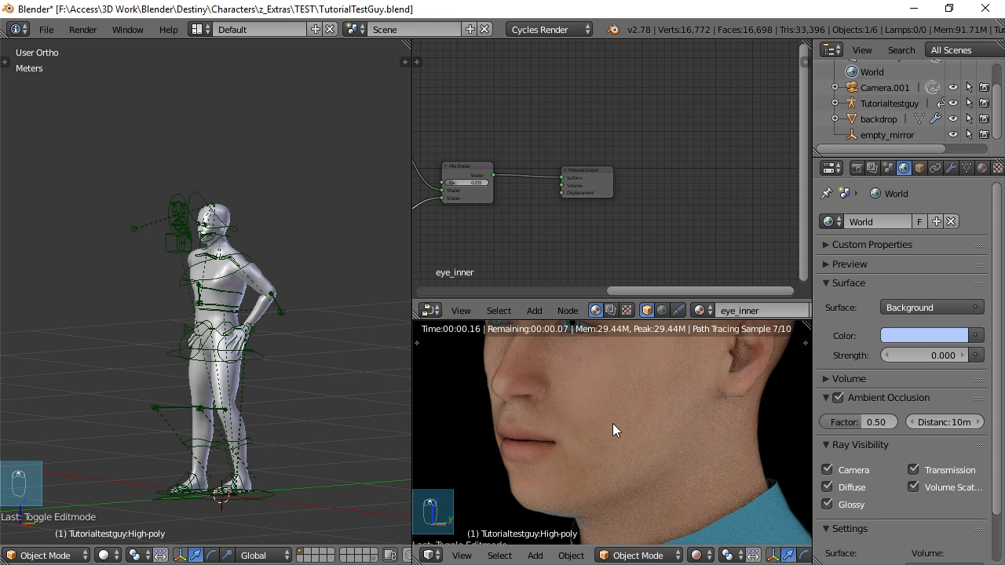
scroll(640, 502, "up", 3)
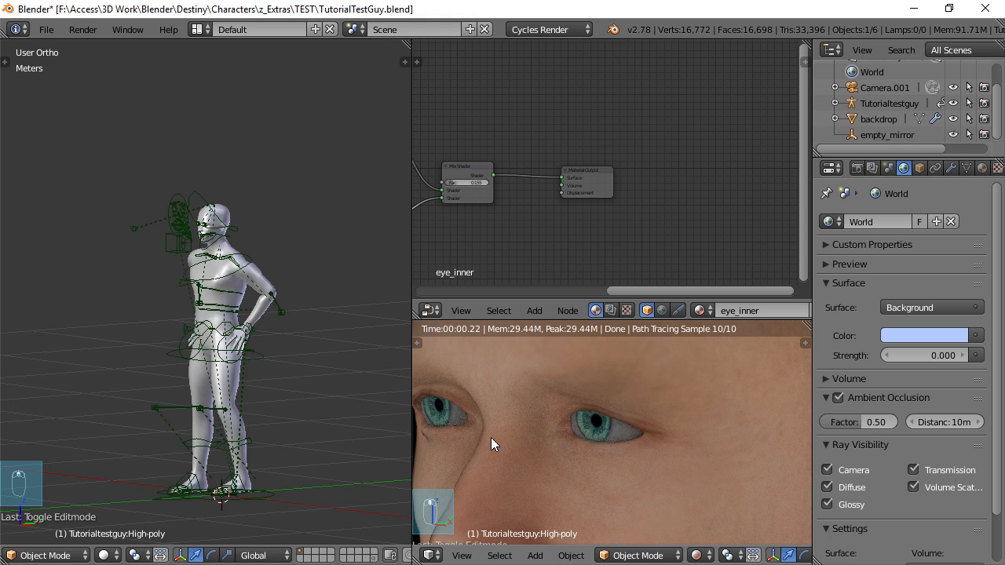
scroll(596, 440, "down", 7)
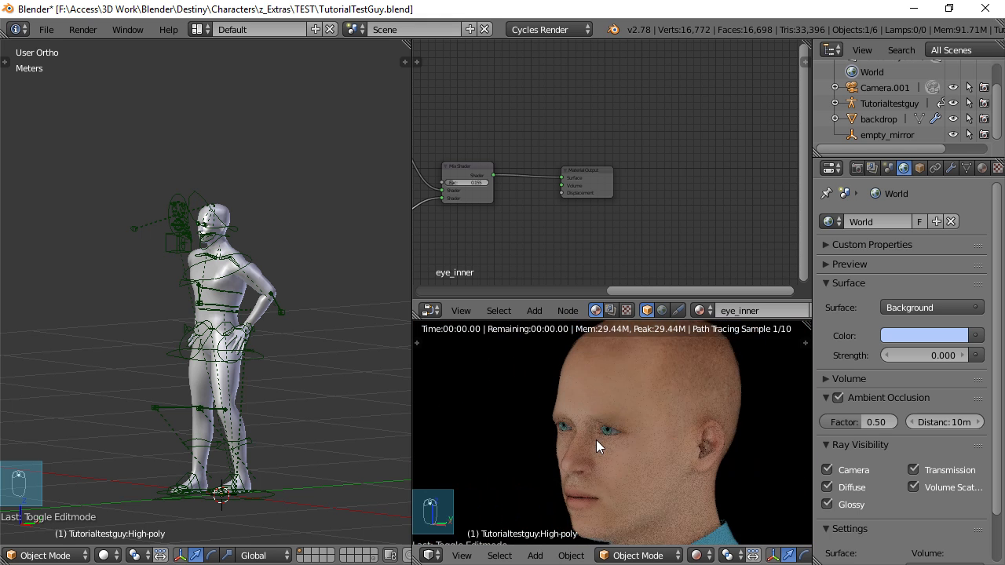
scroll(617, 439, "down", 2)
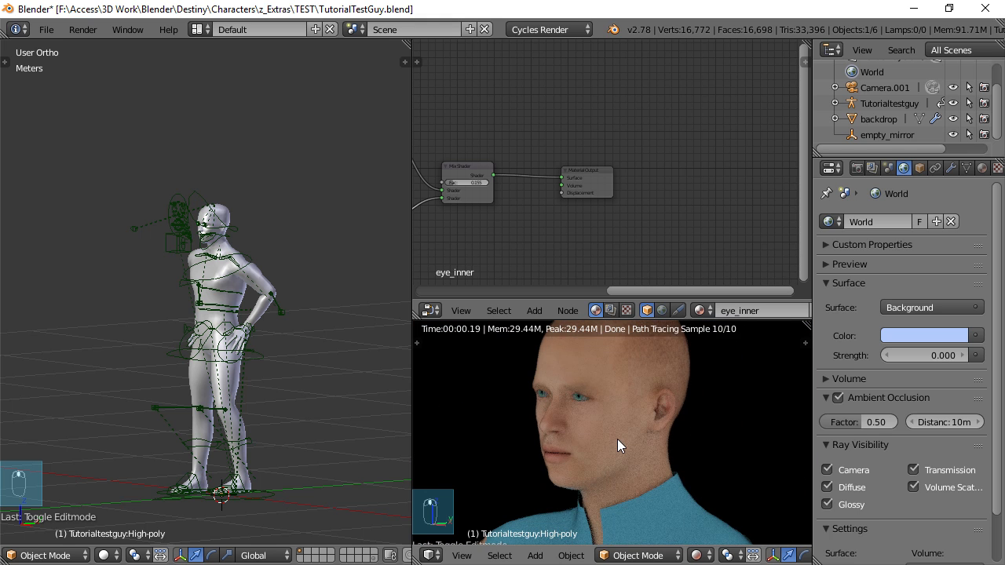
- Add a mesh plane at the figure's feet
scroll(275, 402, "down", 3)
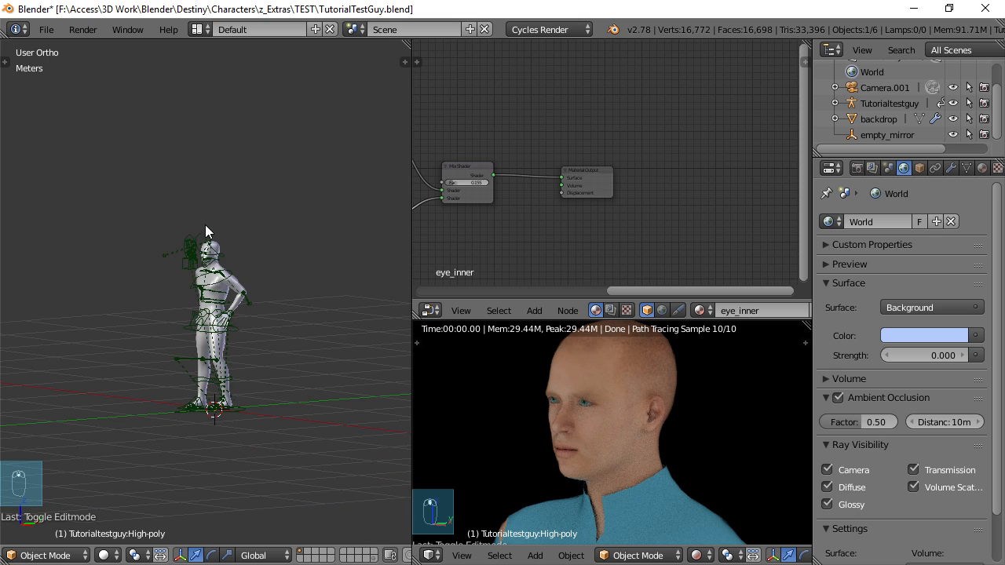
scroll(258, 337, "down", 2)
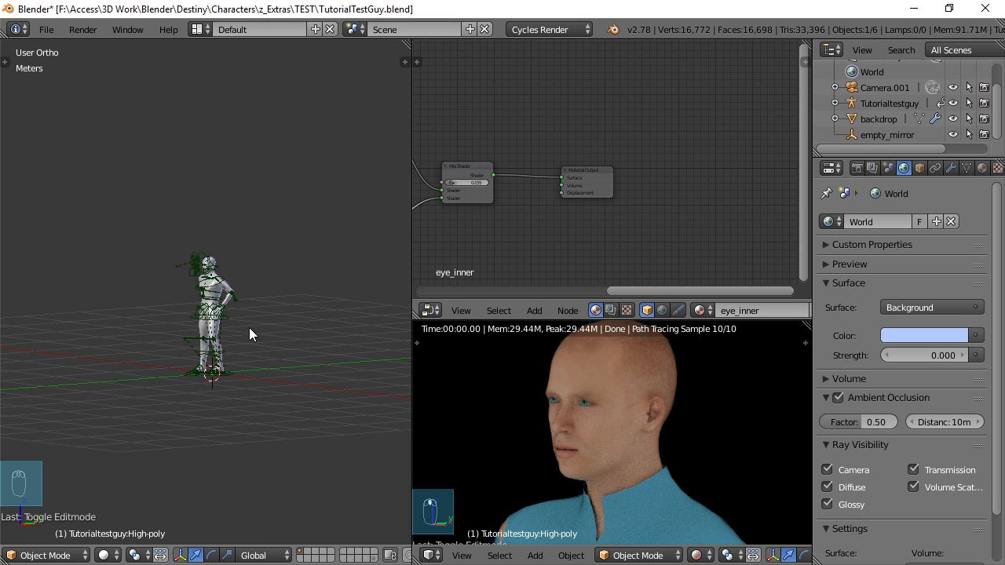
scroll(259, 344, "down", 1)
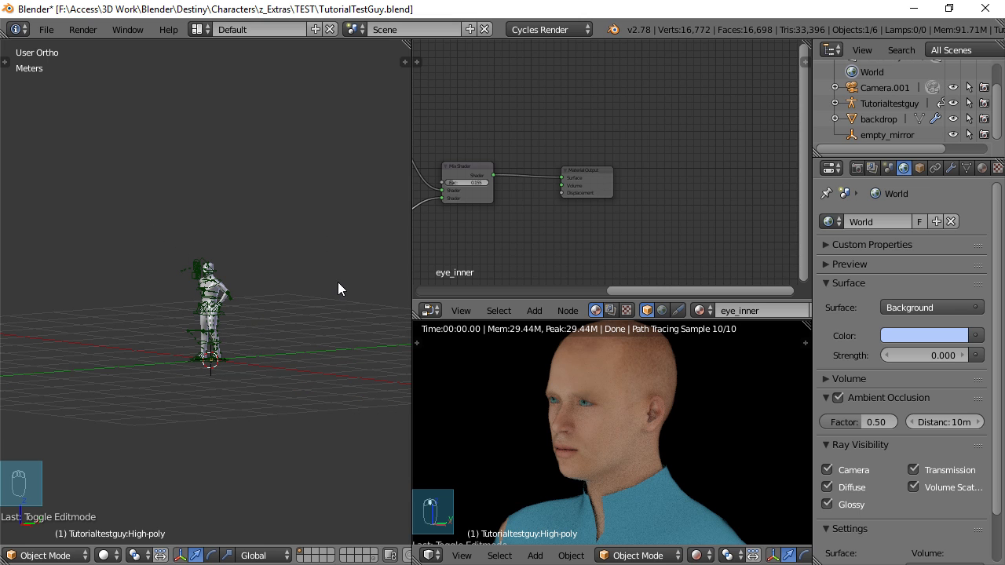
scroll(174, 235, "up", 4)
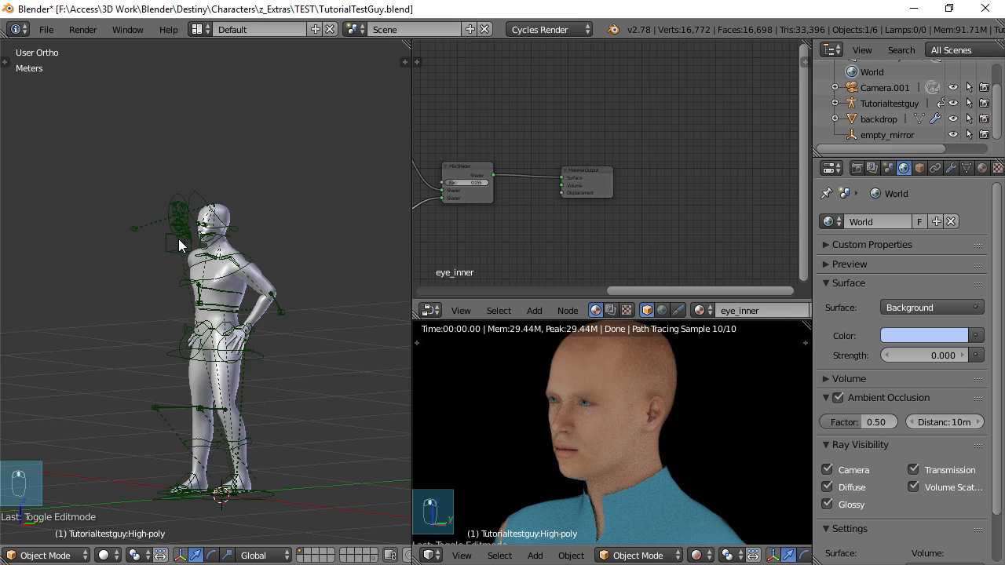
scroll(179, 240, "down", 3)
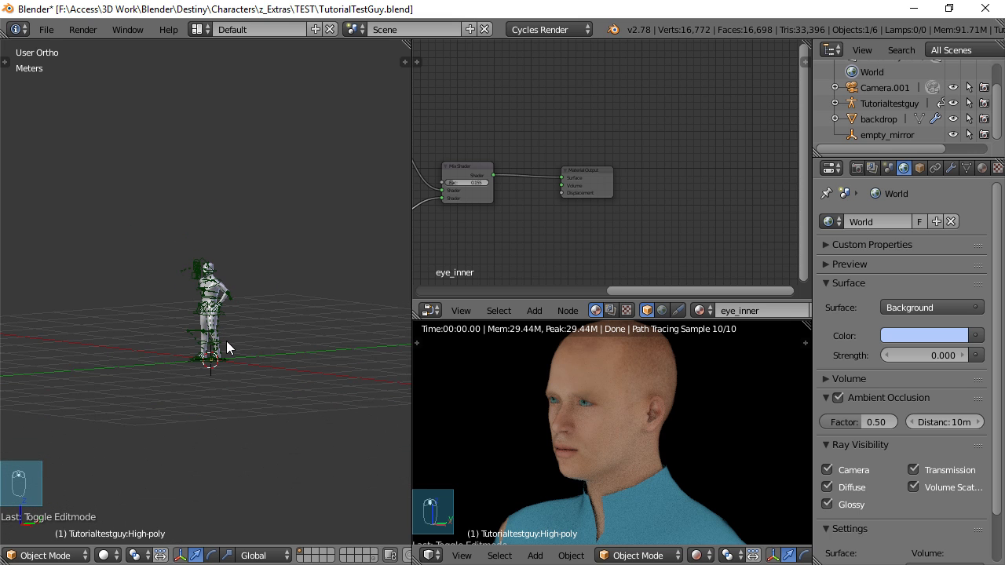
middle_click_drag(218, 372, 254, 327)
scroll(238, 390, "up", 4)
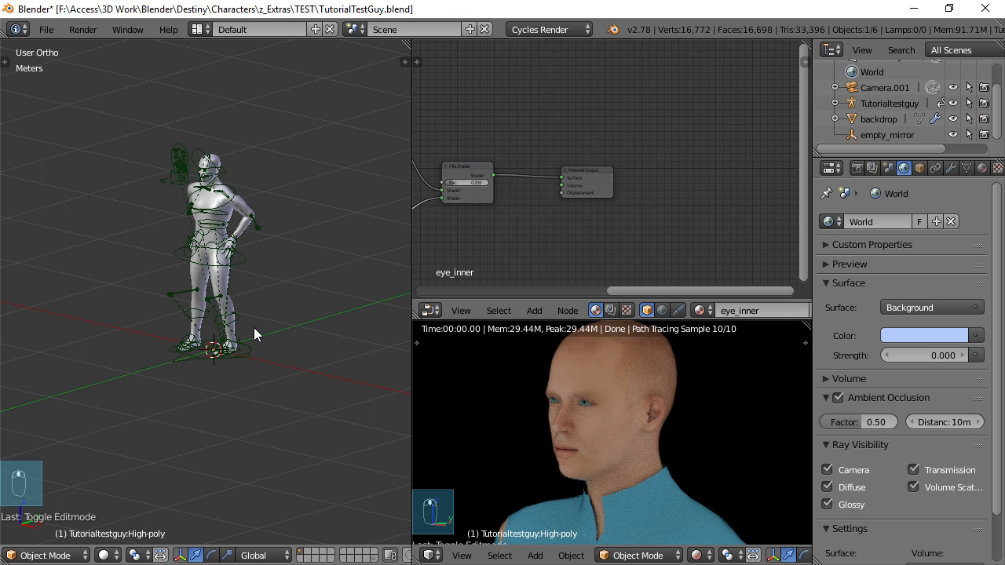
key("shift+a")
mouse_move(253, 327)
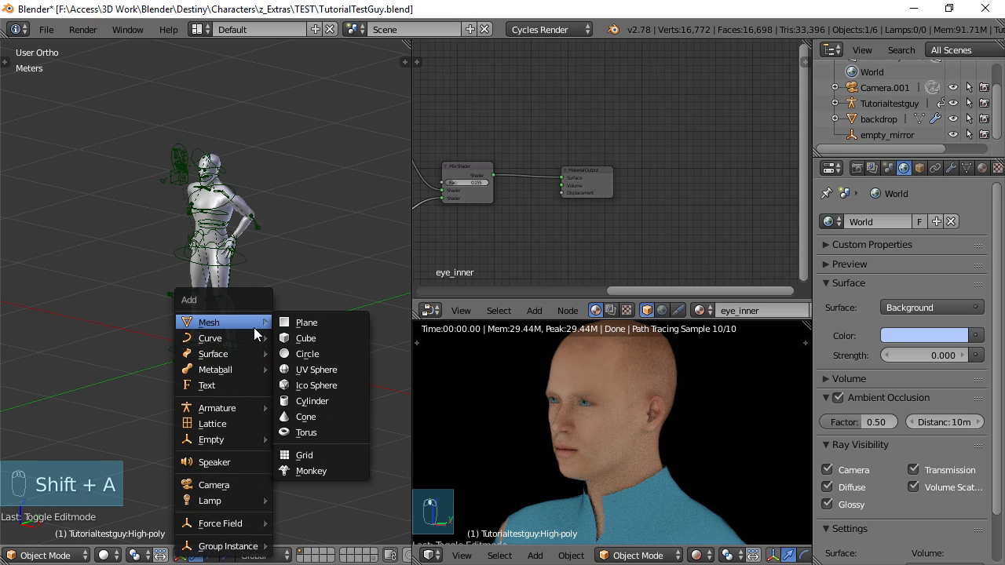
left_click(297, 322)
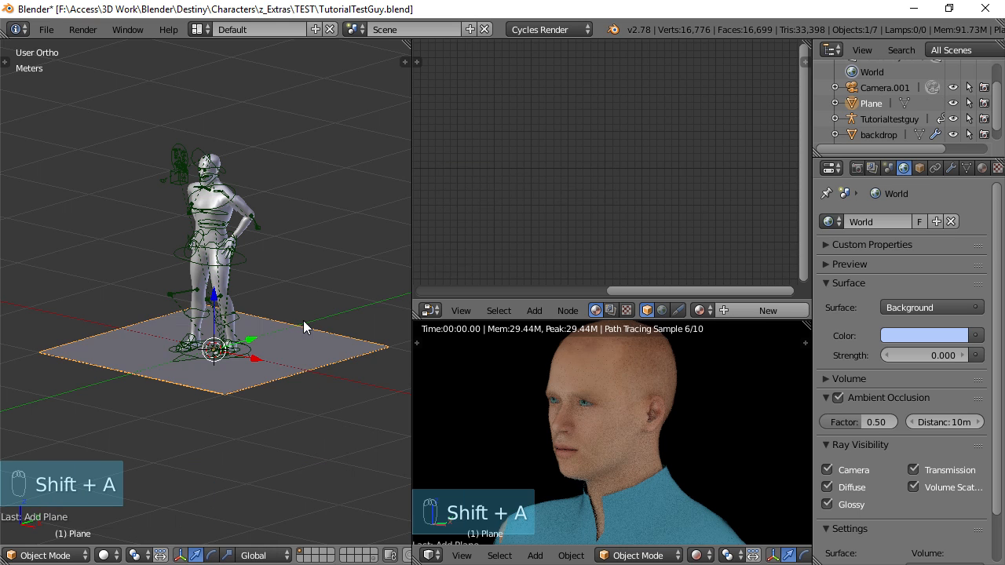
- Scale the plane up by about 317 times so it forms a huge floor around the figure
scroll(251, 364, "down", 3)
key("s")
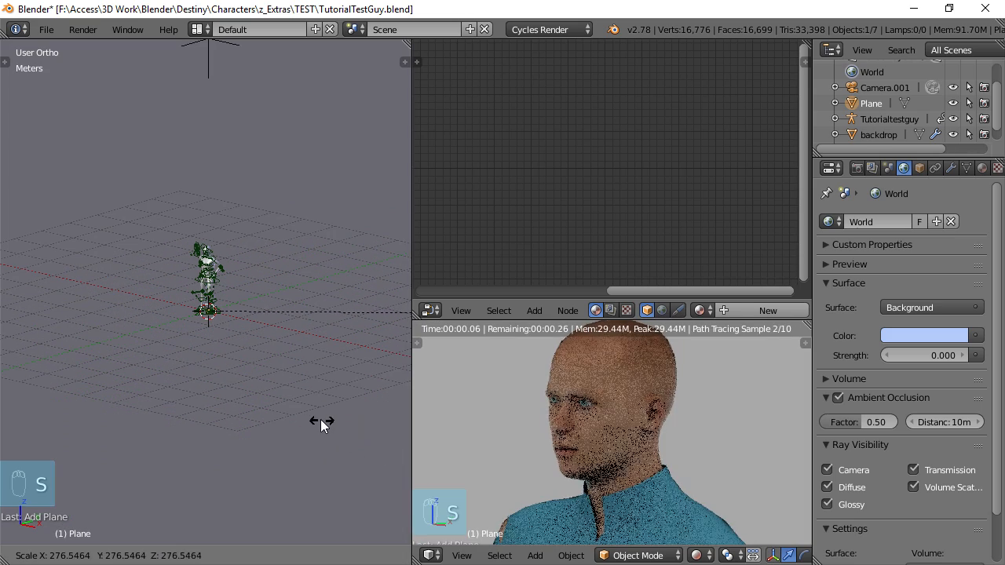
right_click(318, 417)
key("s")
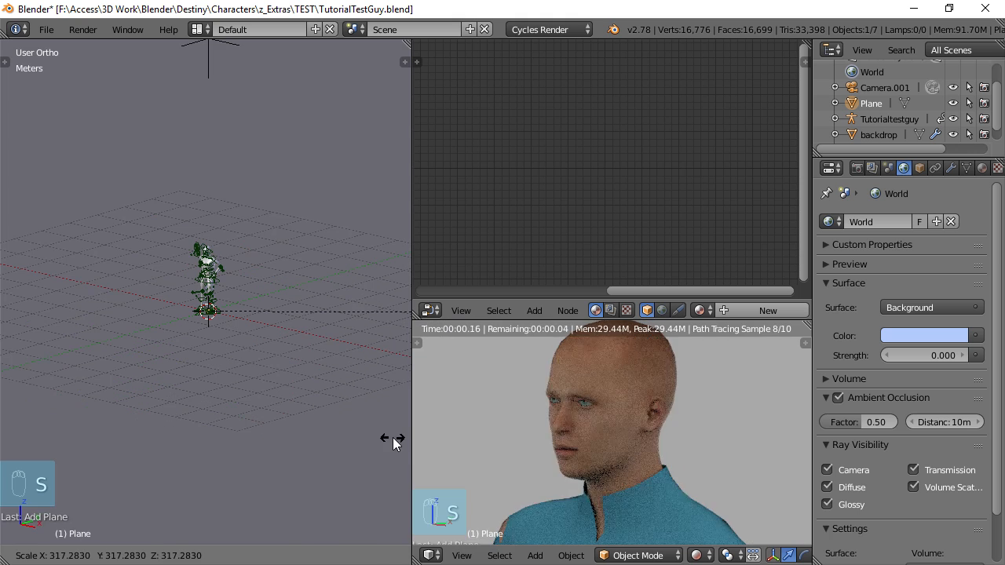
left_click(392, 437)
scroll(307, 321, "down", 16)
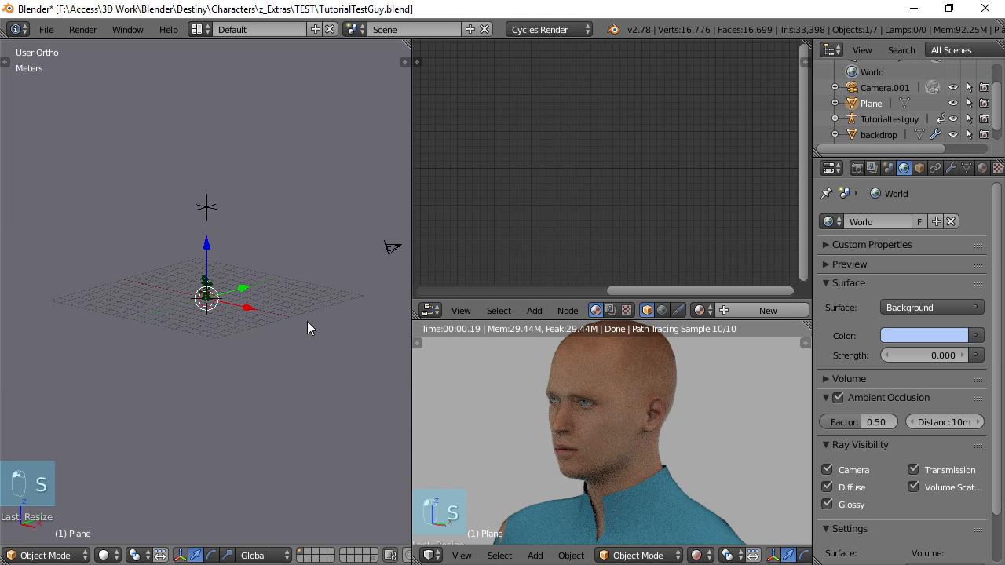
scroll(307, 321, "down", 10)
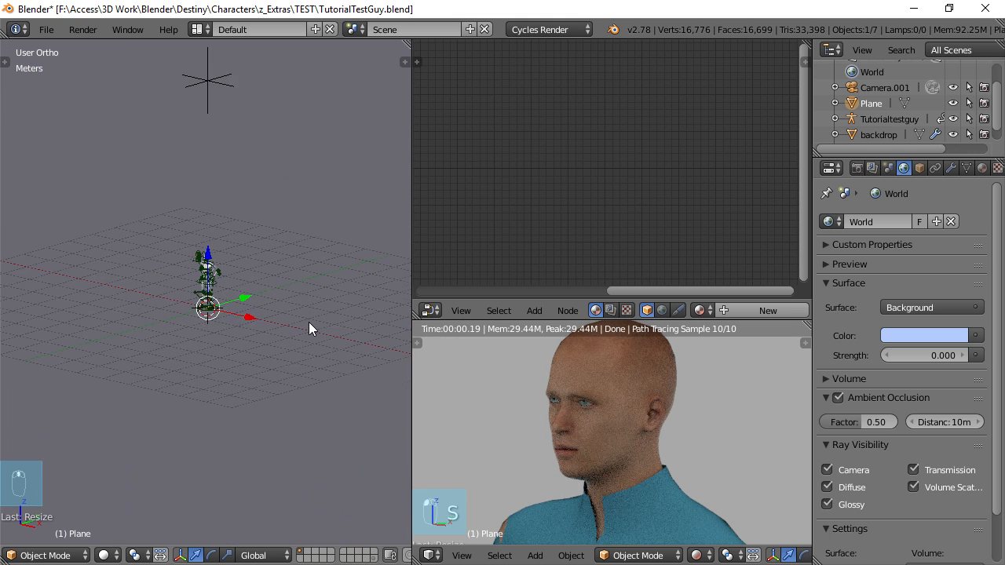
scroll(309, 329, "down", 2)
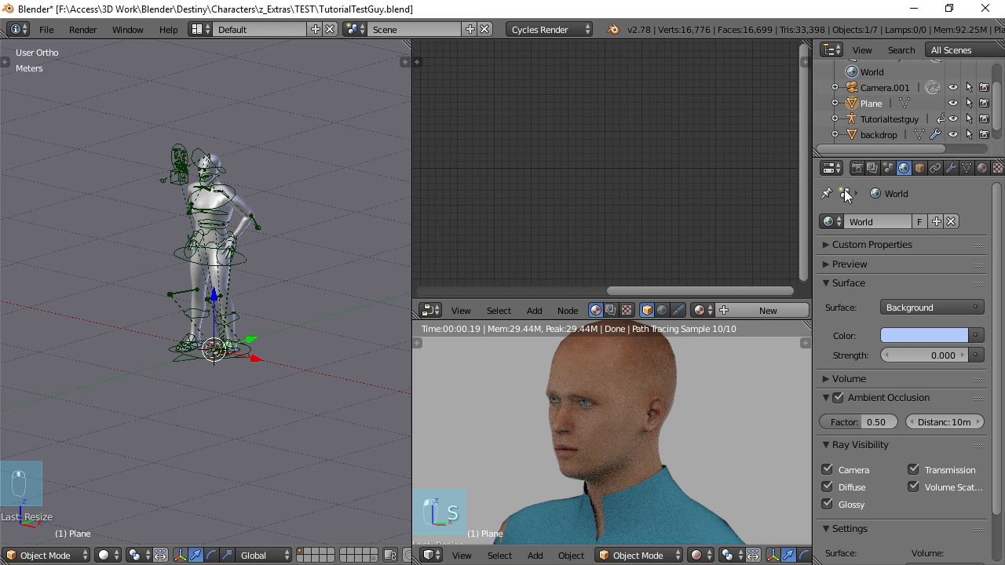
- Give the plane a new material with a pale blue diffuse colour, RGB 0.571, 0.789, 0.800
left_click(982, 169)
left_click(895, 269)
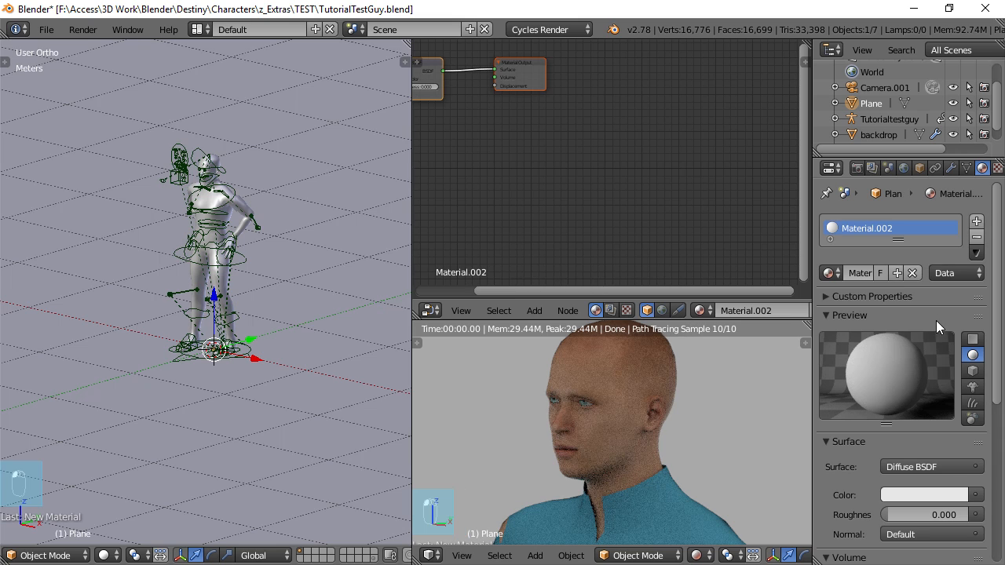
left_click(914, 491)
mouse_move(887, 322)
left_mouse_down()
mouse_move(883, 329)
mouse_move(895, 316)
mouse_move(886, 316)
left_mouse_up()
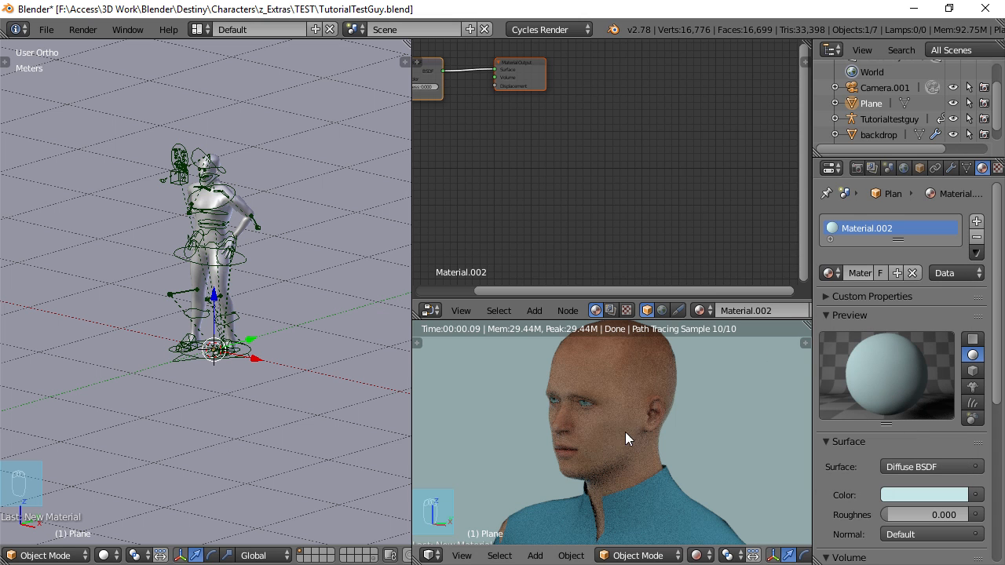
middle_click_drag(586, 447, 620, 457)
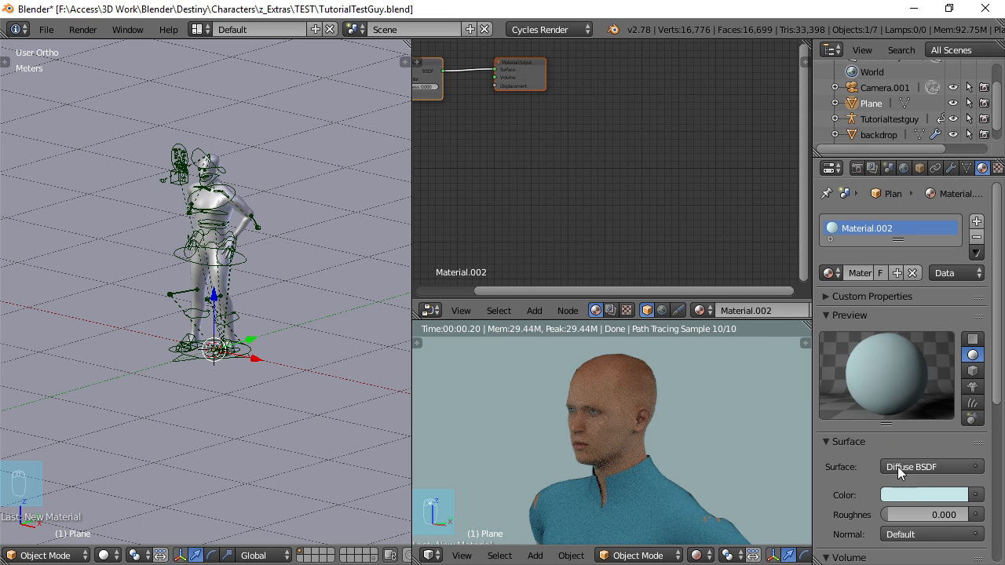
- Change the plane material's diffuse colour to a dark brown, RGB 0.313, 0.190, 0.127
left_click(914, 494)
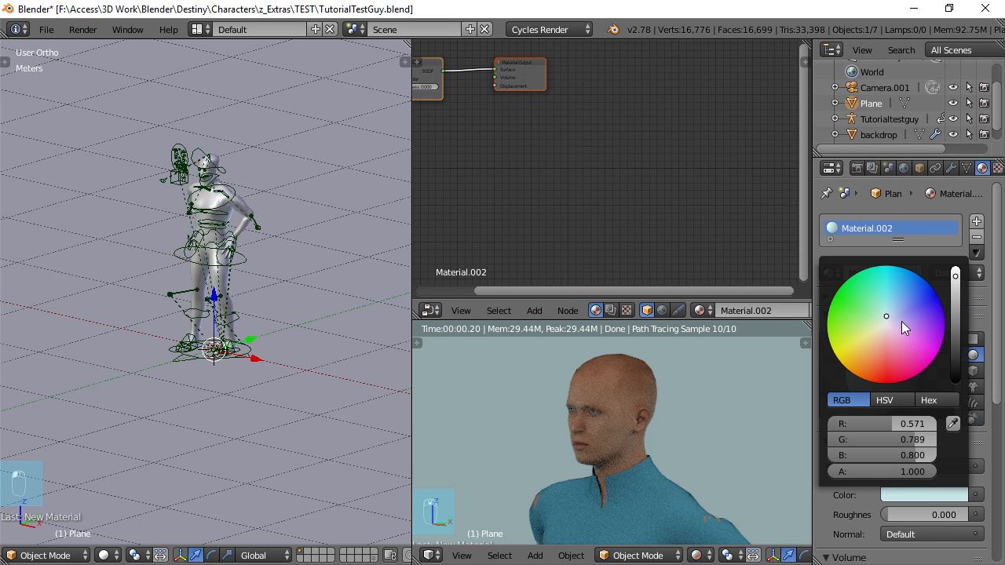
left_click_drag(903, 328, 878, 342)
left_click_drag(954, 280, 955, 313)
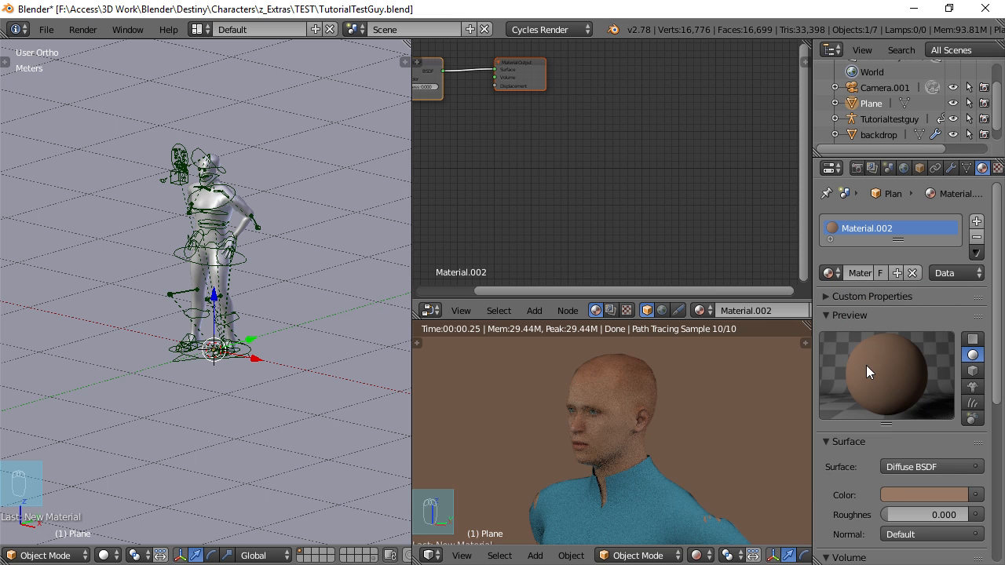
- Shift the plane's diffuse colour from brown to a muted slate blue and check its effect on the character's face
left_click(905, 495)
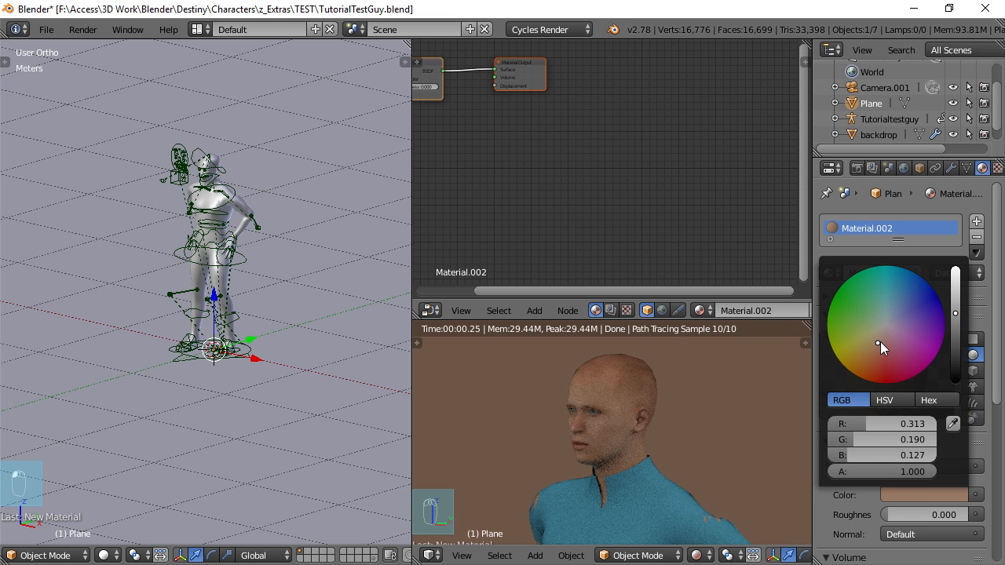
left_click_drag(879, 343, 896, 314)
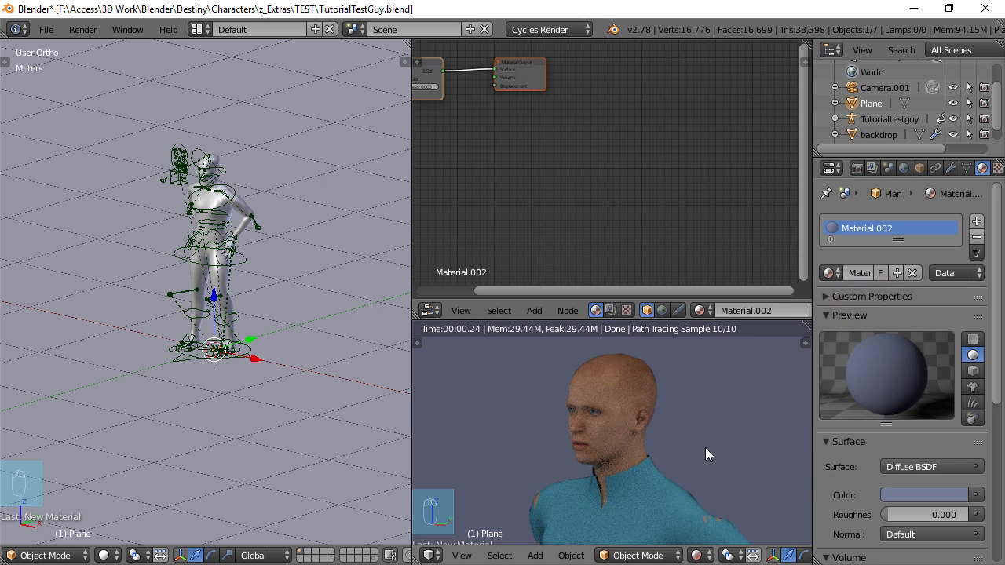
scroll(699, 444, "down", 2)
scroll(699, 442, "up", 4)
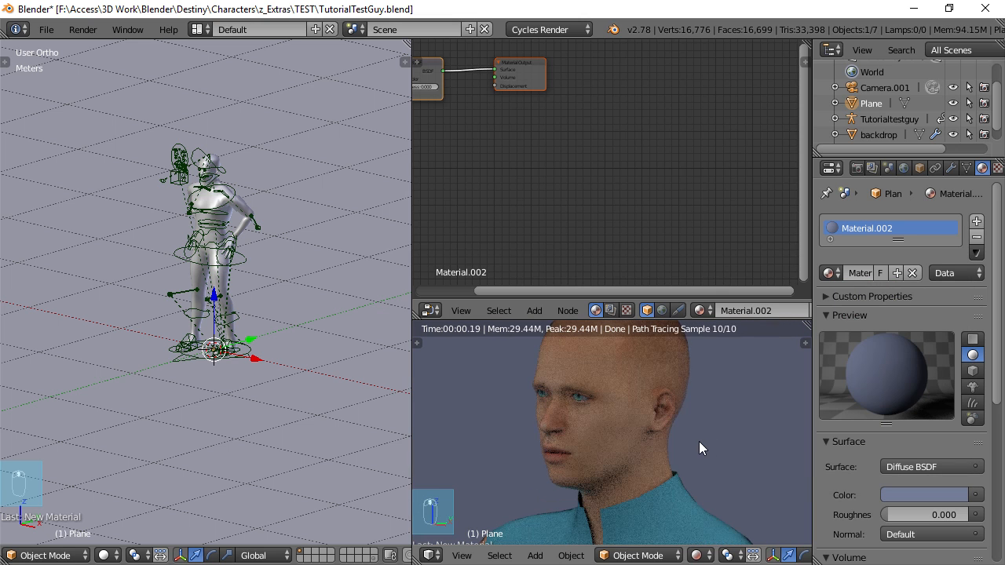
middle_click_drag(647, 411, 659, 432, "shift")
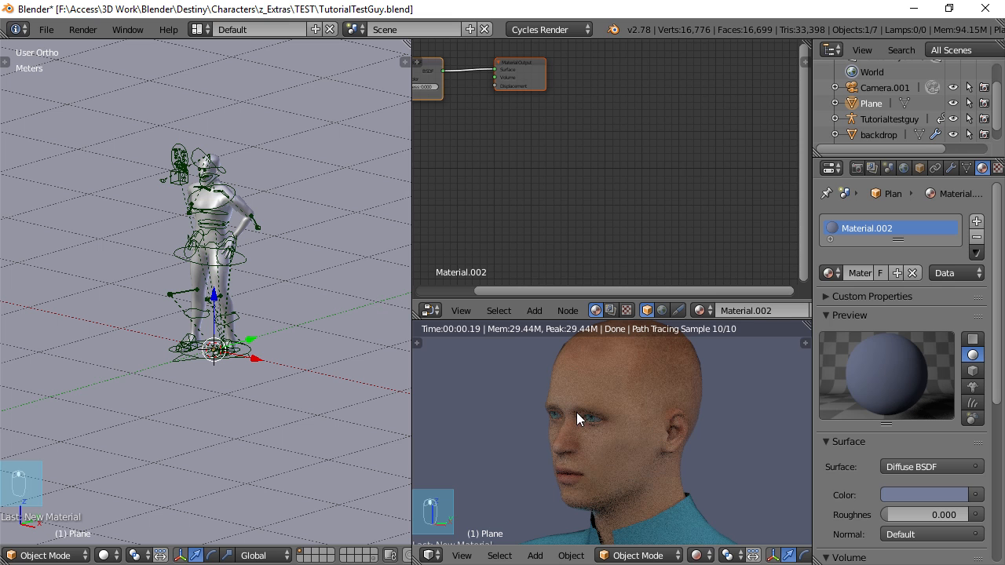
scroll(558, 388, "down", 3)
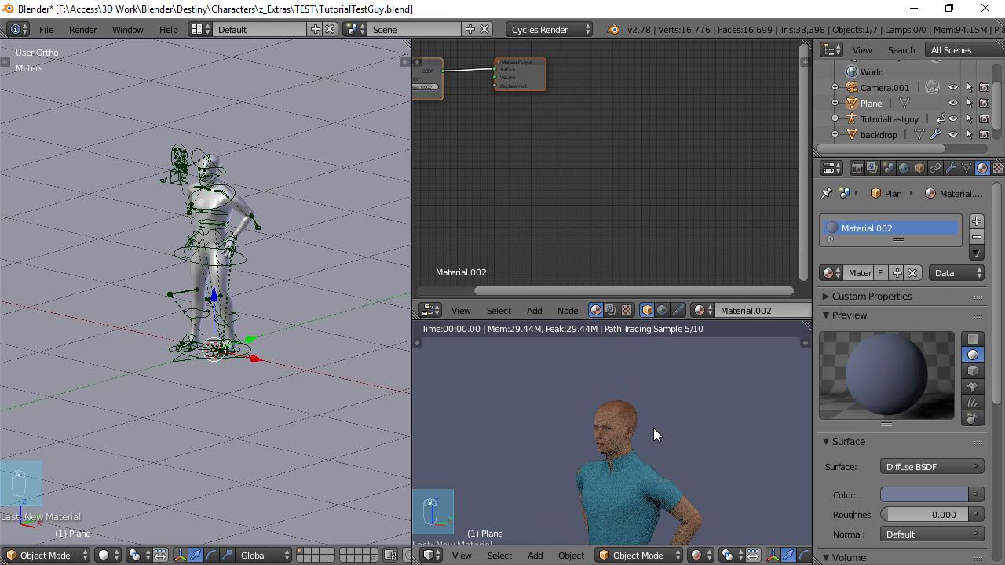
- Examine the whole scene from a distance, including the figure, the empty above it and the camera
scroll(235, 331, "down", 3)
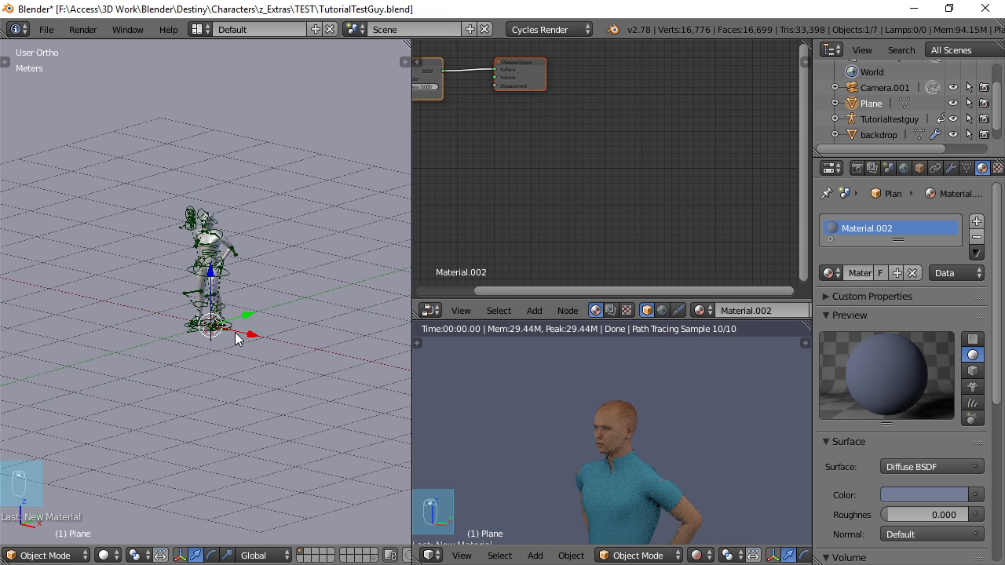
scroll(236, 336, "down", 2)
scroll(278, 330, "down", 3)
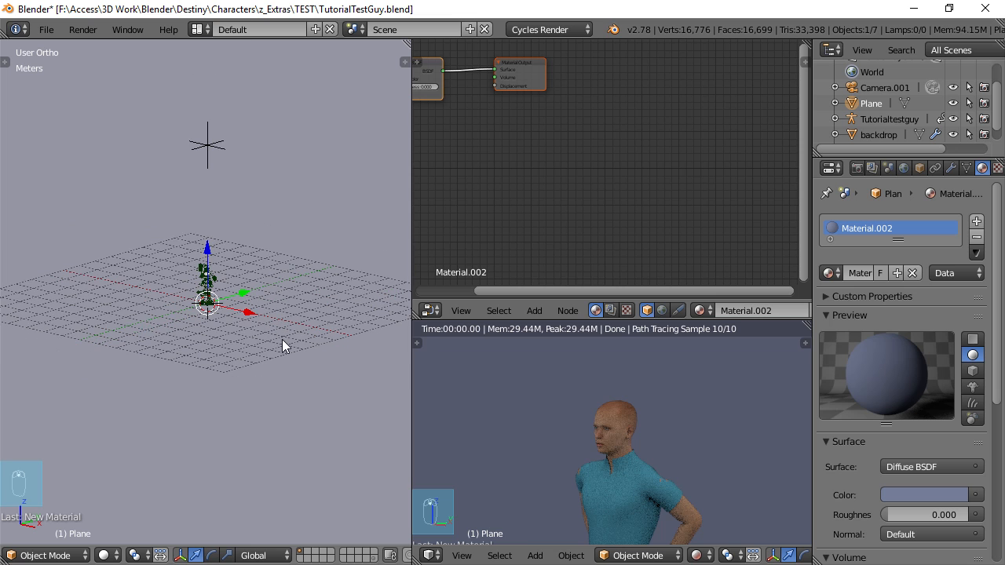
scroll(320, 313, "down", 3)
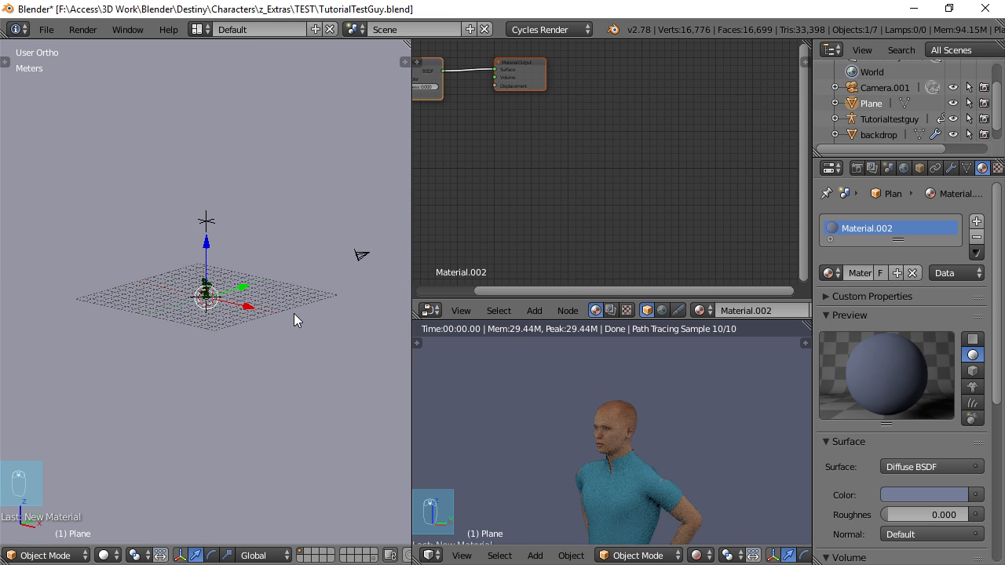
scroll(277, 309, "up", 1)
scroll(277, 309, "down", 2)
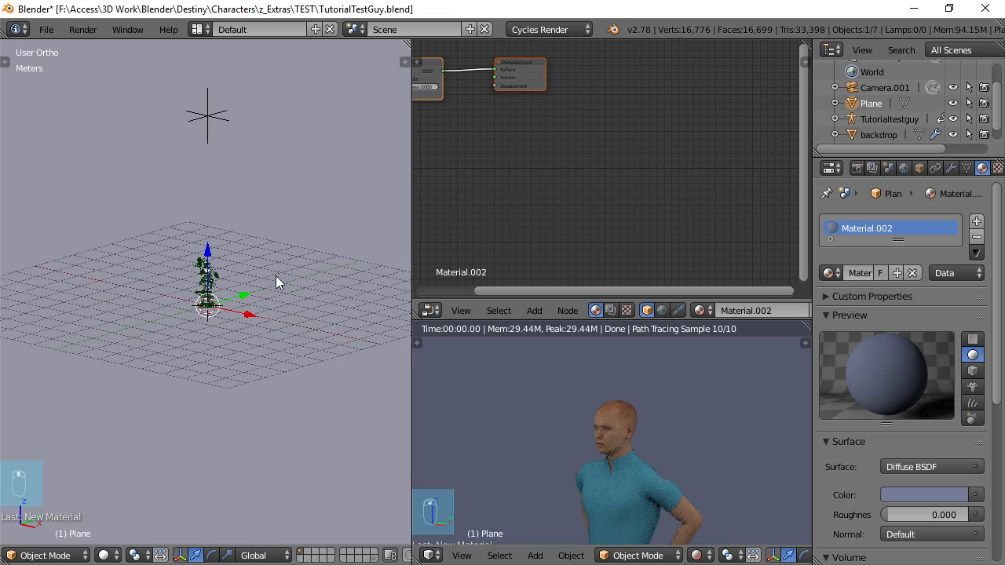
scroll(275, 275, "up", 1)
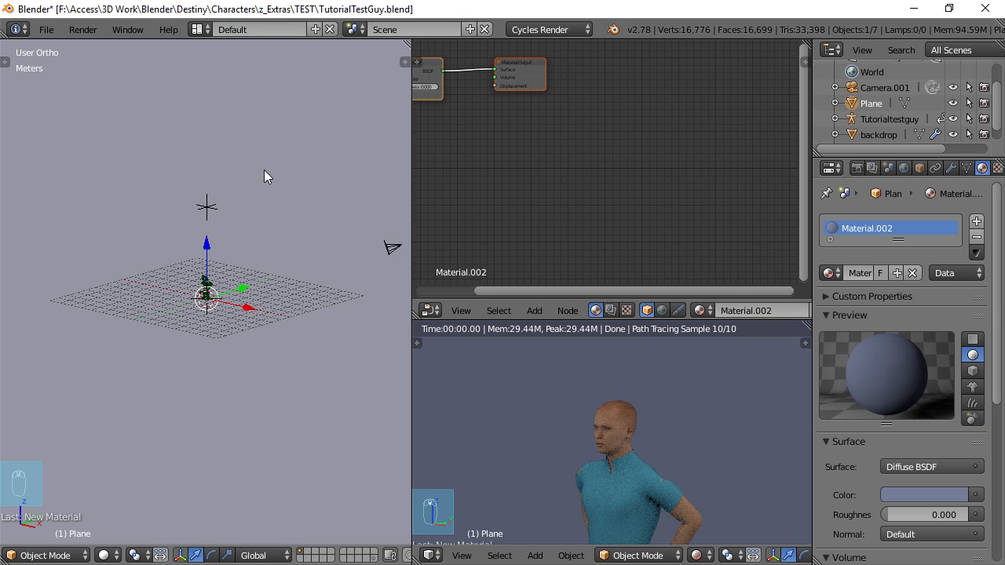
scroll(259, 160, "down", 4)
scroll(256, 172, "up", 4)
scroll(255, 206, "up", 2)
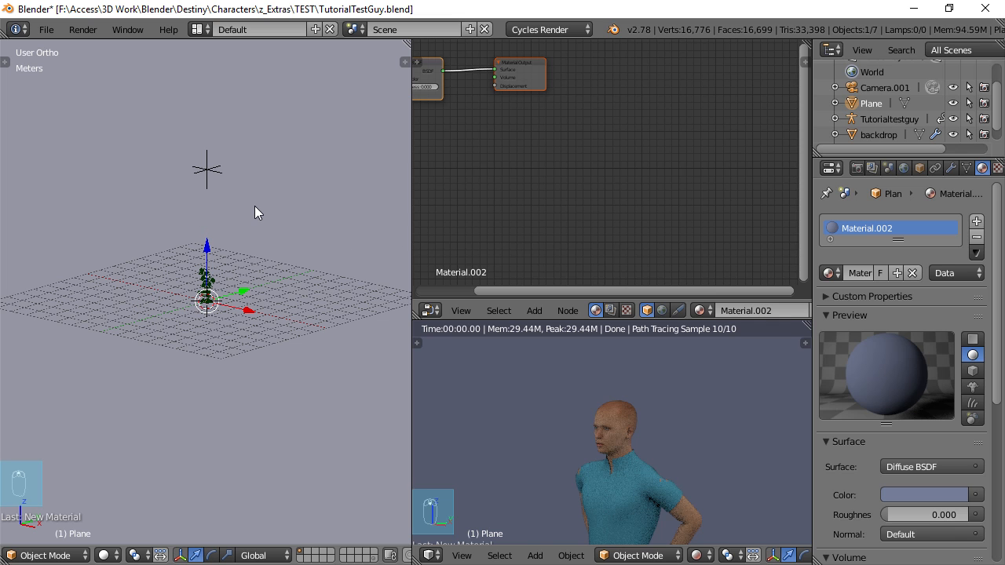
- Add a Sun lamp at the figure and raise it along Z, high above the empty
key("shift+a")
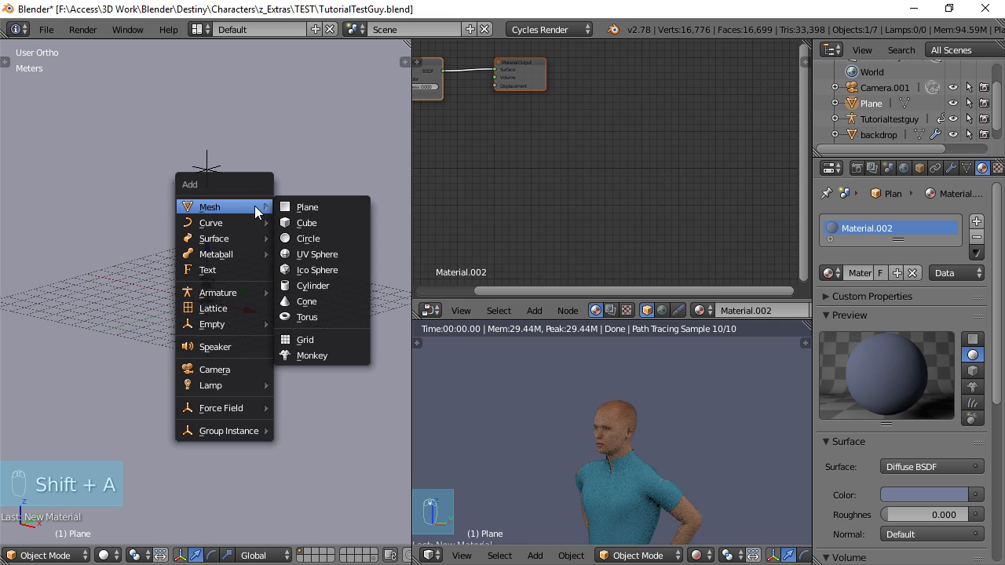
mouse_move(229, 382)
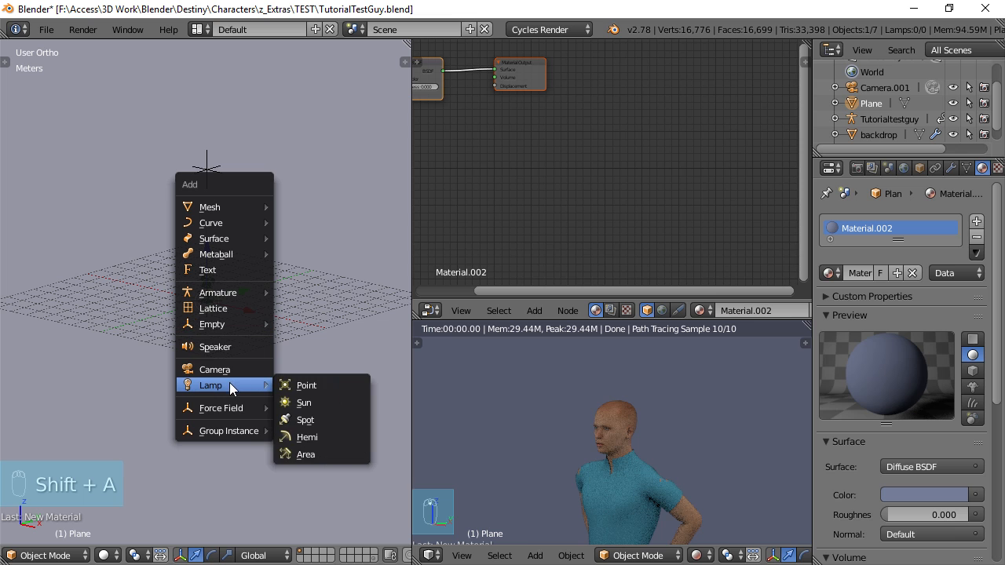
left_click(305, 403)
scroll(270, 309, "down", 2)
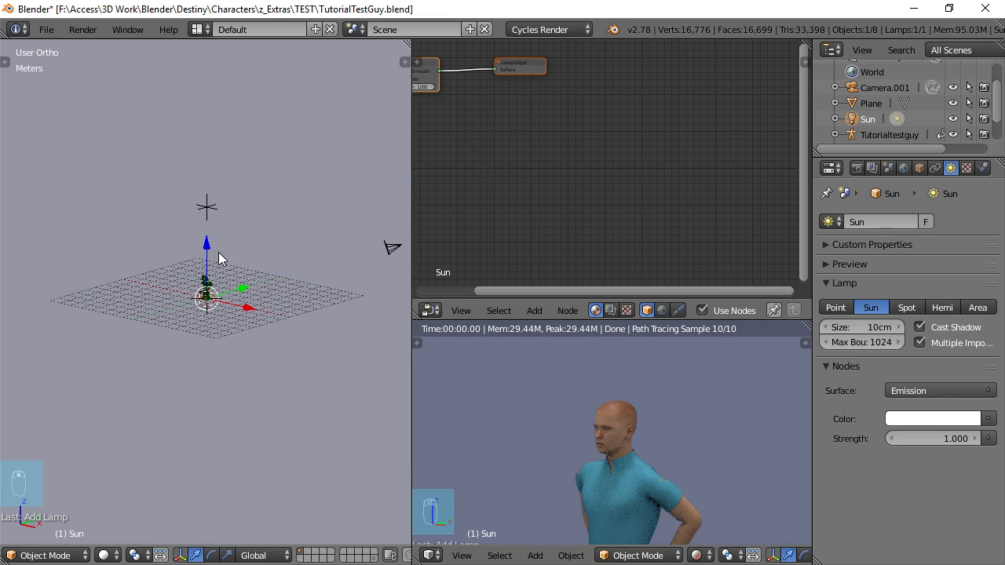
left_click_drag(208, 251, 204, 80)
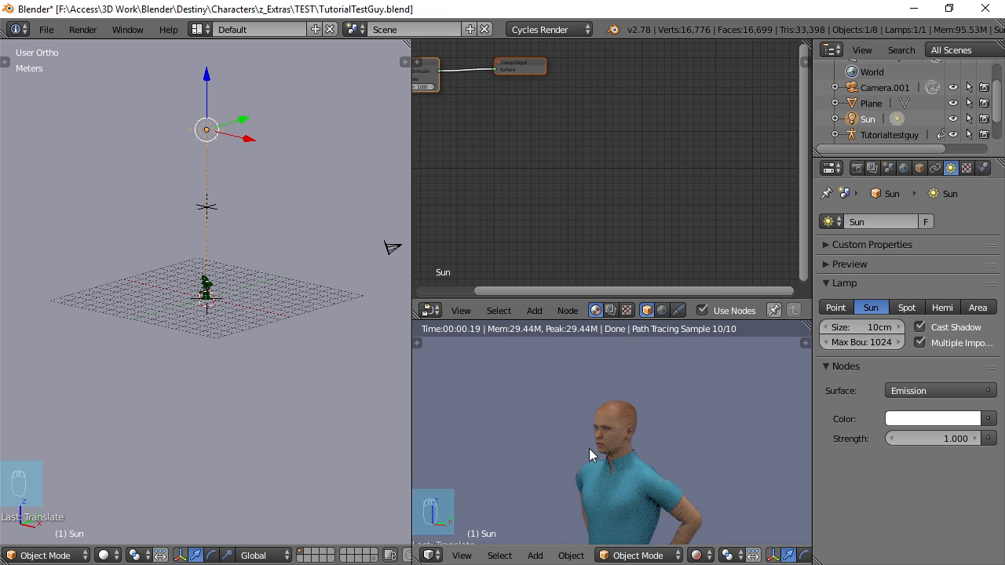
scroll(606, 460, "up", 1)
scroll(617, 478, "down", 1)
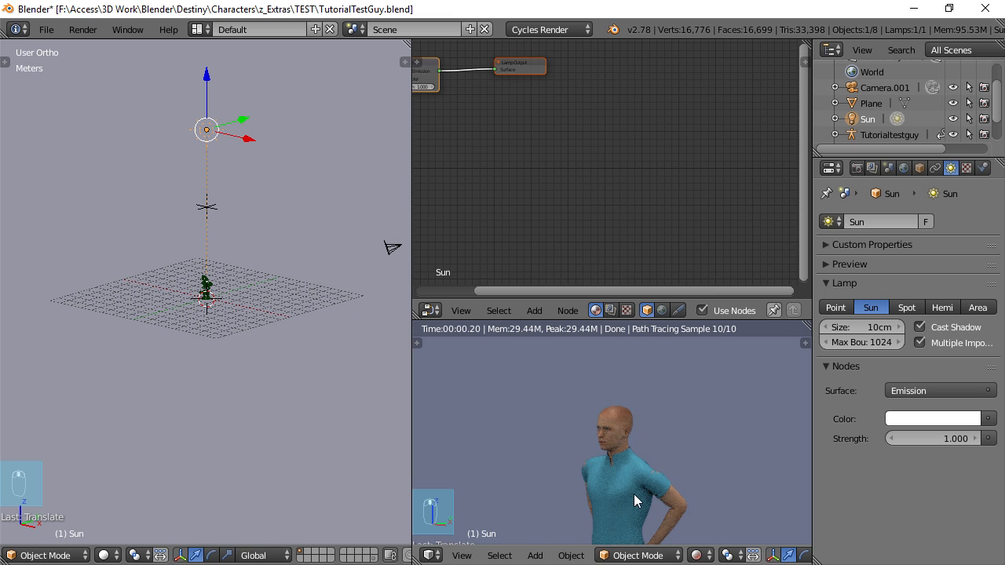
- Rotate the Sun lamp in the front view so its beam slants toward positive X
key("KP_1")
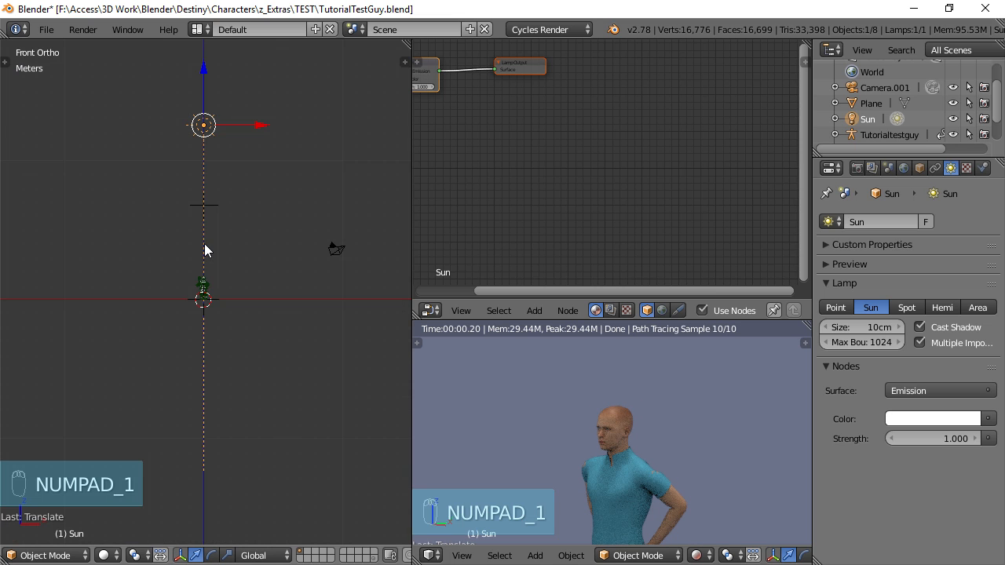
scroll(205, 250, "up", 1)
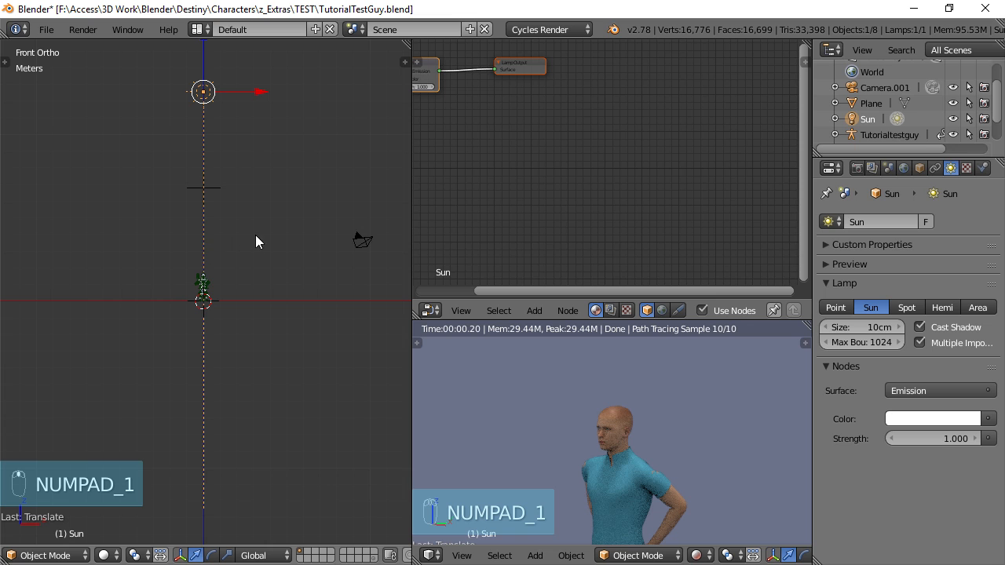
middle_click_drag(255, 235, 247, 315, "shift")
scroll(192, 385, "up", 5)
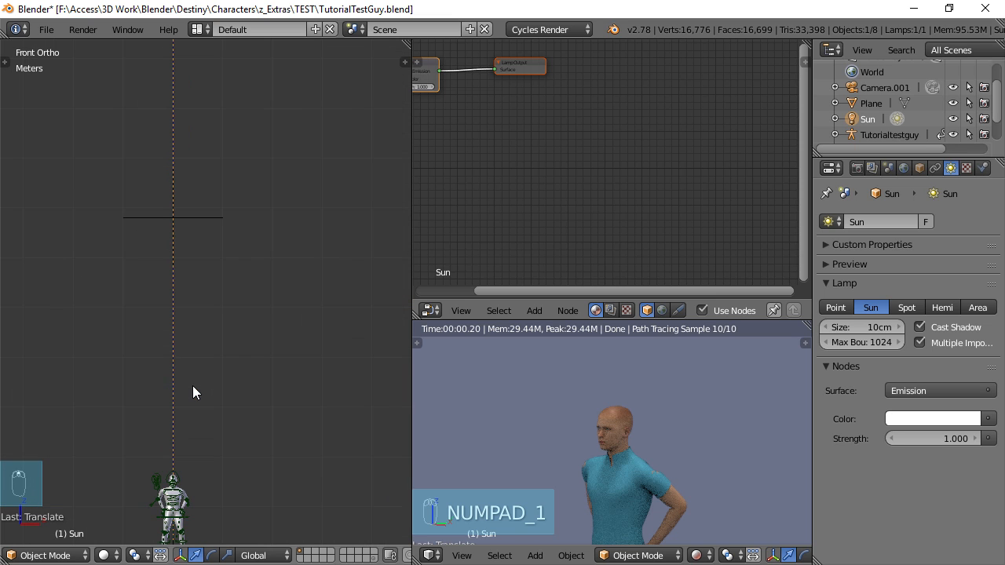
scroll(192, 366, "down", 5)
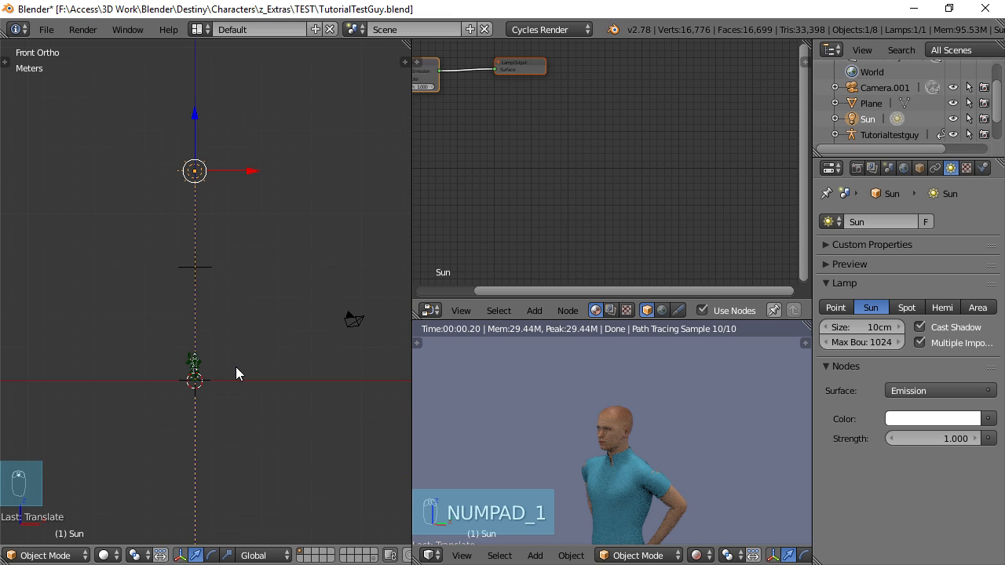
key("r")
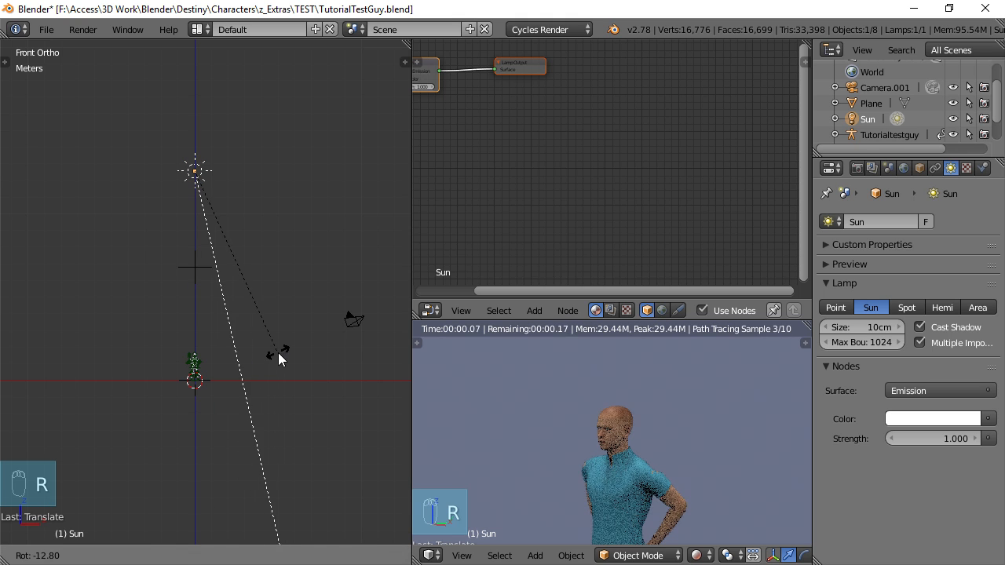
left_click(290, 354)
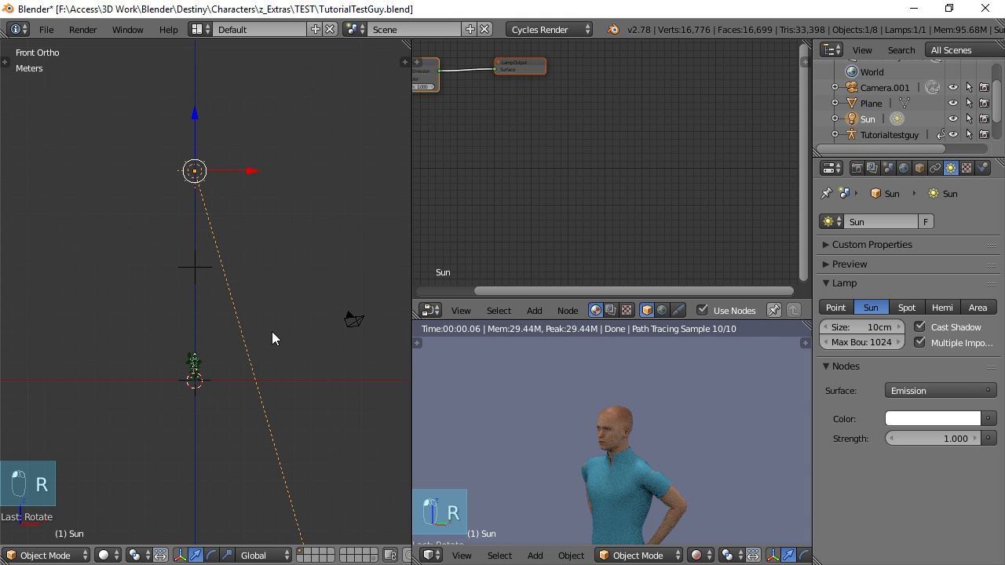
- Rotate the Sun lamp in the right side view so its beam also slants toward positive Y
key("KP_3")
key("r")
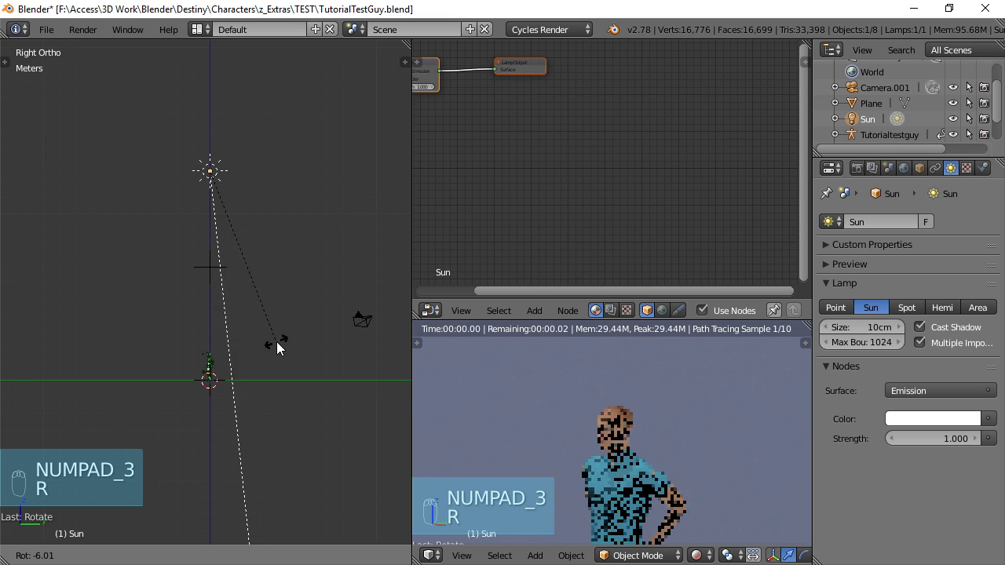
left_click(300, 334)
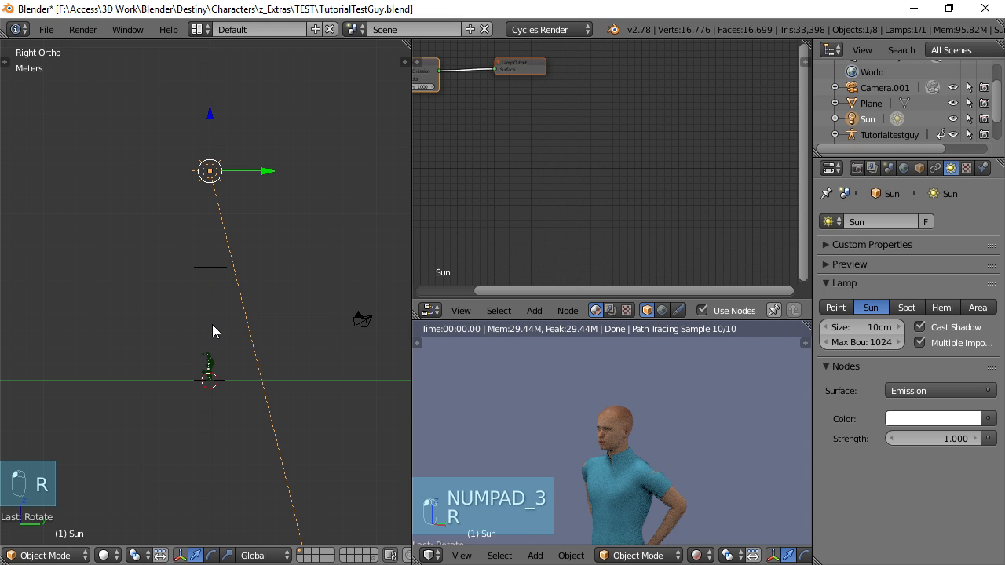
- Lower the Sun lamp along Z to just above the figure and check the full body and ground shadow in the rendered preview
middle_click_drag(213, 329, 192, 351)
key("g")
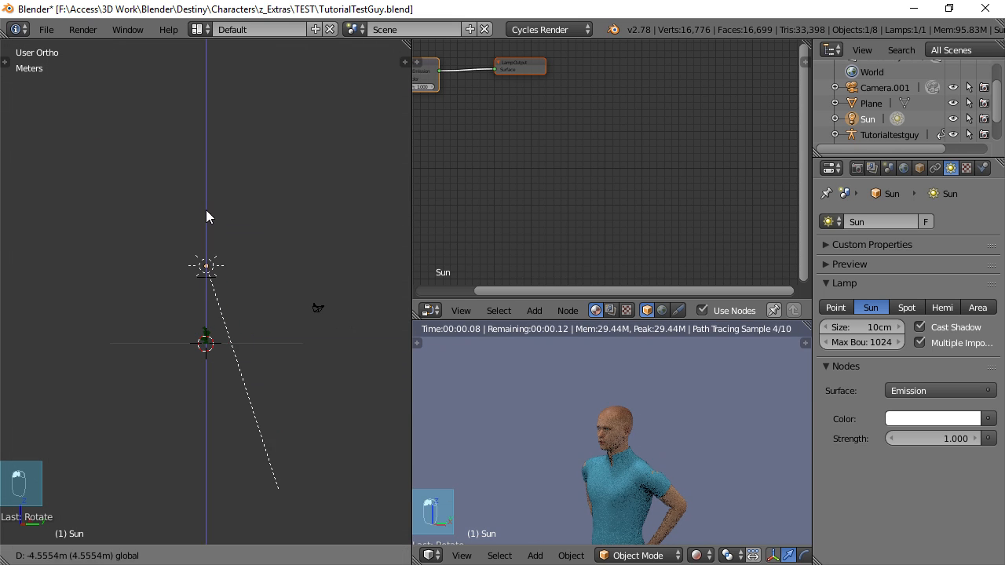
left_click(206, 222)
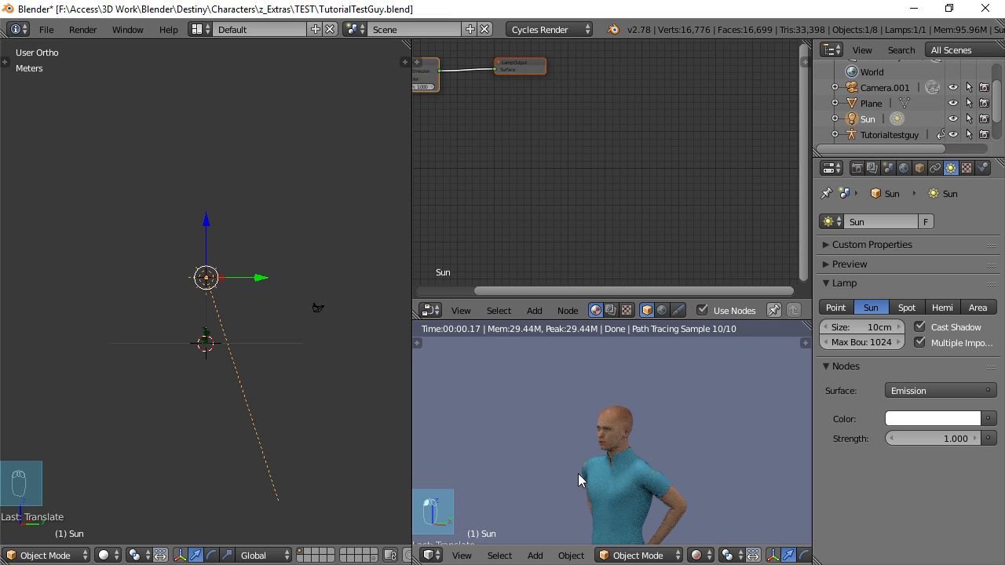
scroll(613, 464, "down", 4)
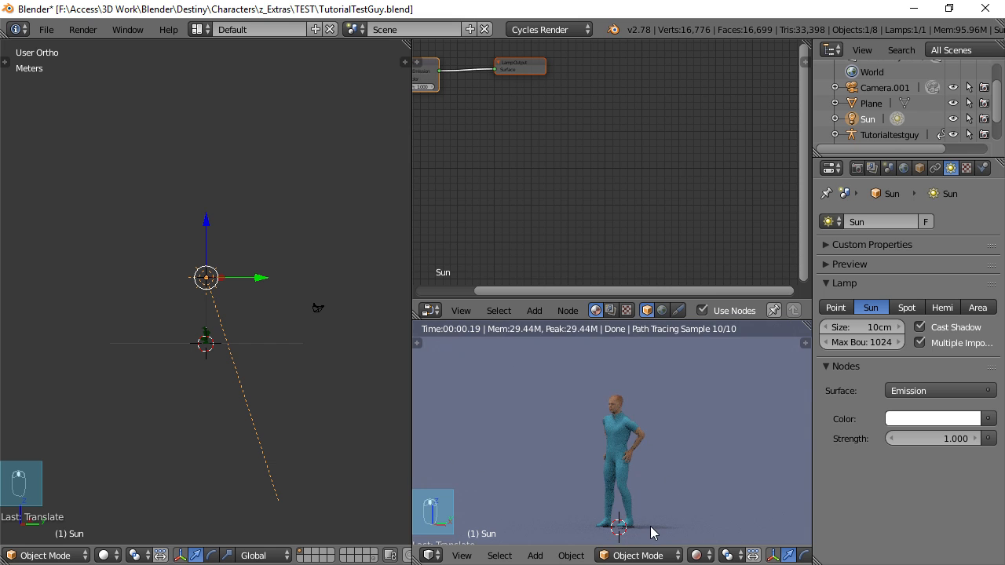
scroll(641, 486, "up", 1)
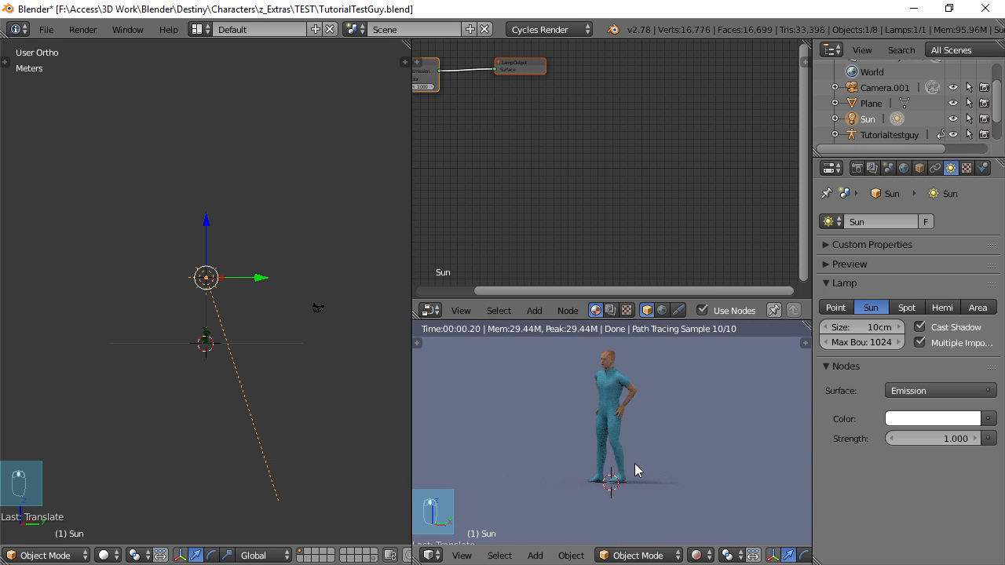
scroll(635, 470, "up", 3)
middle_click_drag(618, 429, 619, 460, "shift")
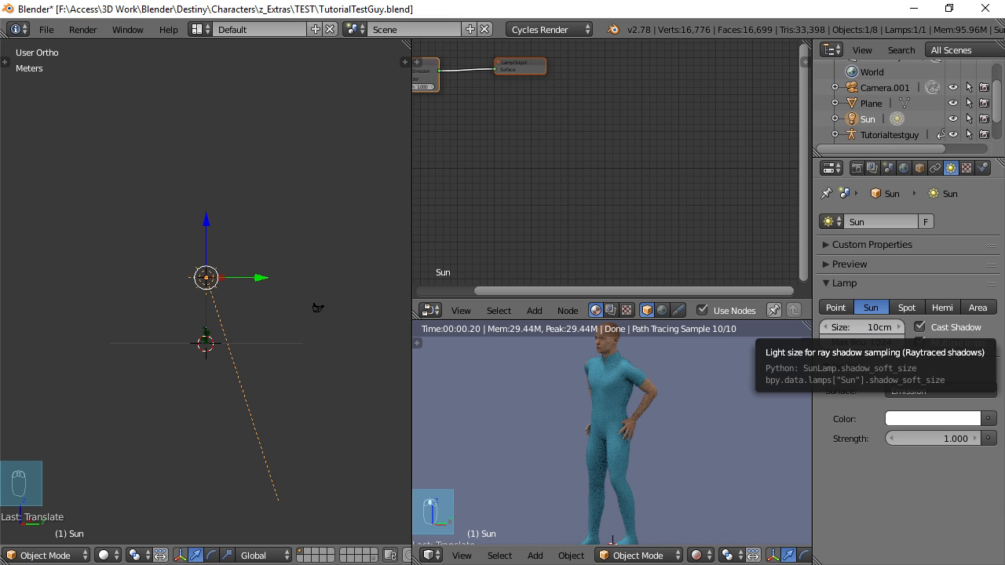
- Set the Sun lamp's size to 5 mm (.005) and check the shading on the character's body
left_click(867, 328)
key("BackSpace")
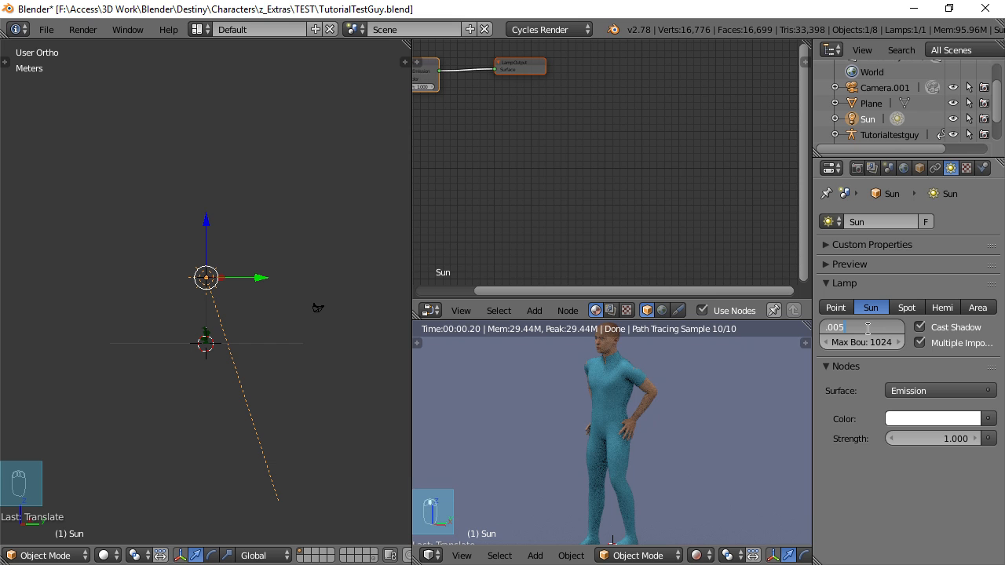
type(".005")
key("Return")
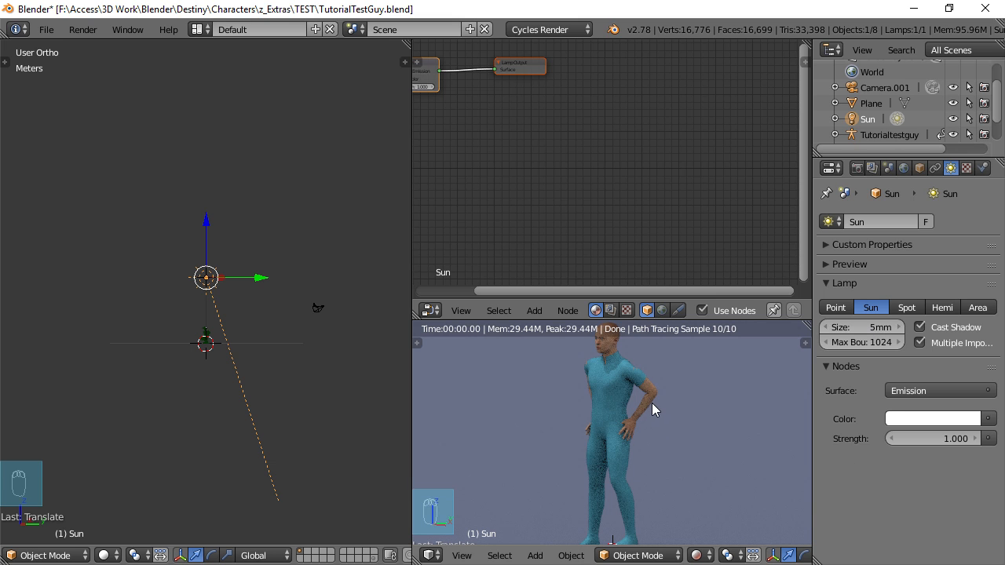
scroll(651, 403, "down", 2)
scroll(671, 432, "up", 4)
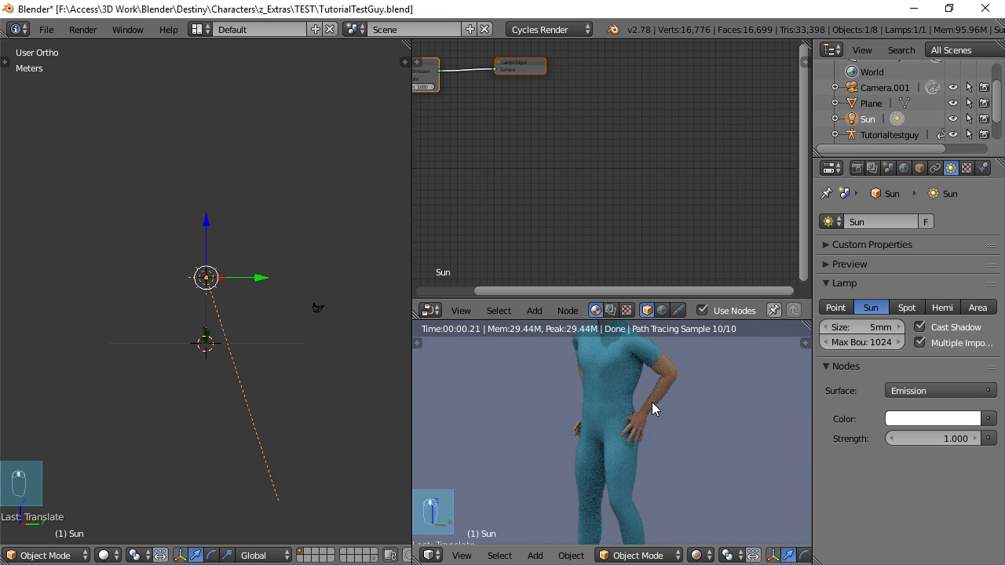
scroll(652, 407, "down", 2)
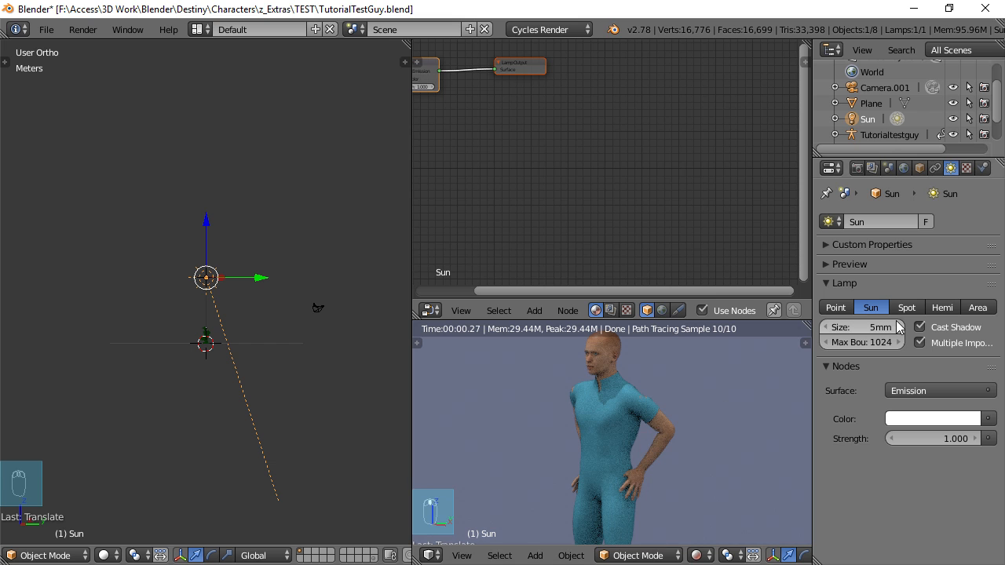
- Try a size of 50 cm for the Sun lamp, keeping the full figure and ground shadow in the rendered preview
scroll(636, 444, "down", 2)
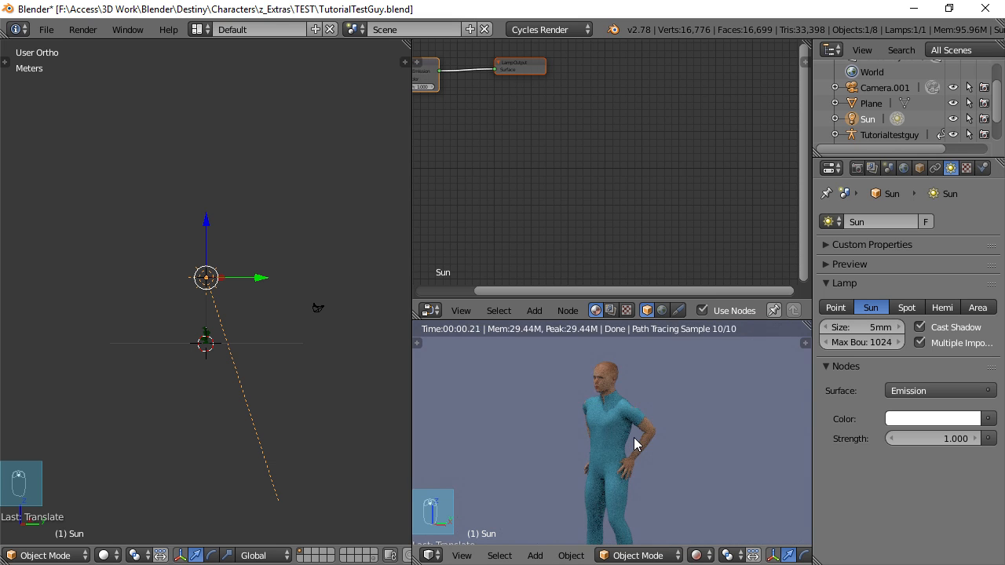
scroll(636, 444, "up", 3)
scroll(638, 446, "down", 4)
middle_click_drag(643, 452, 639, 432, "shift")
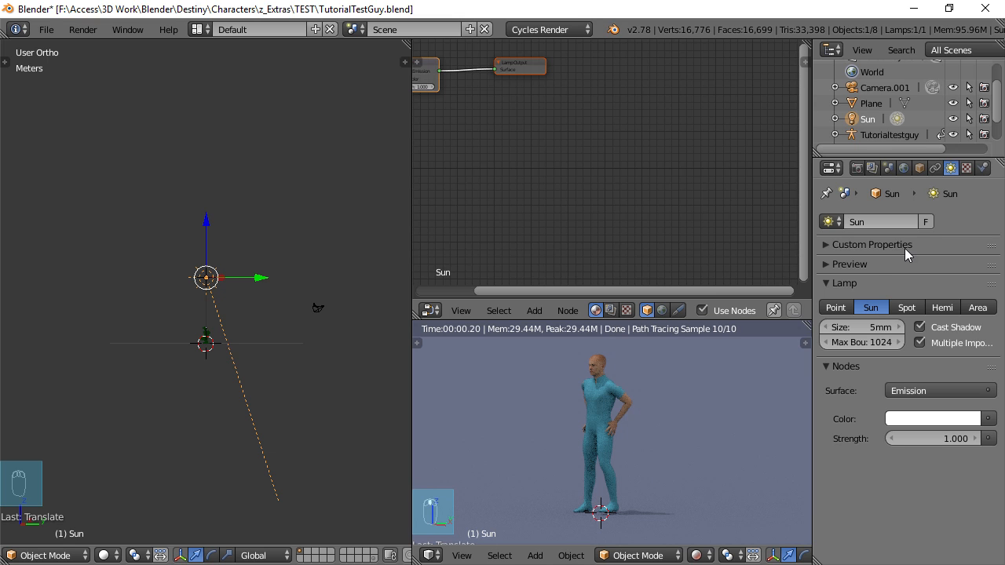
left_click(867, 326)
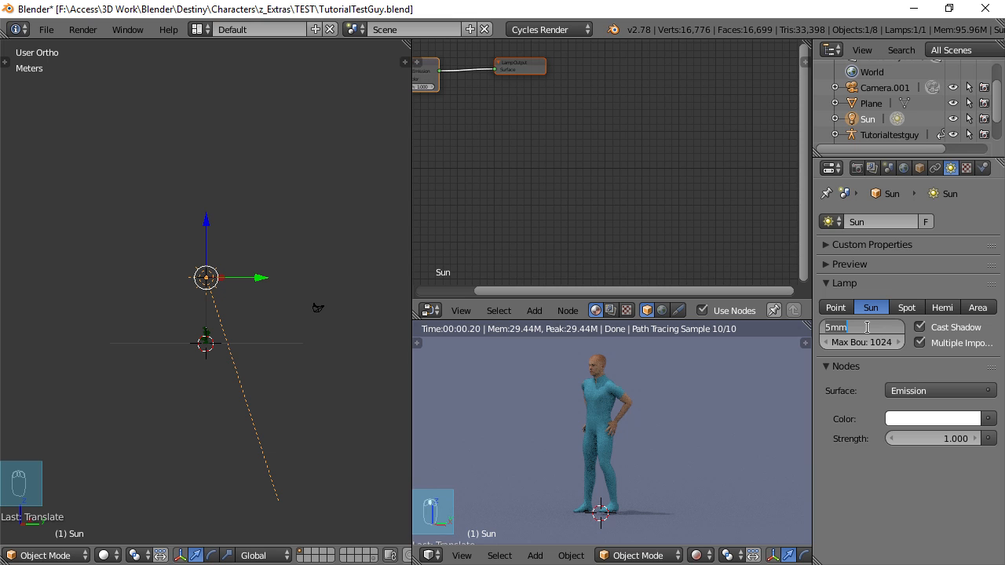
key("BackSpace")
type("50cm")
key("Return")
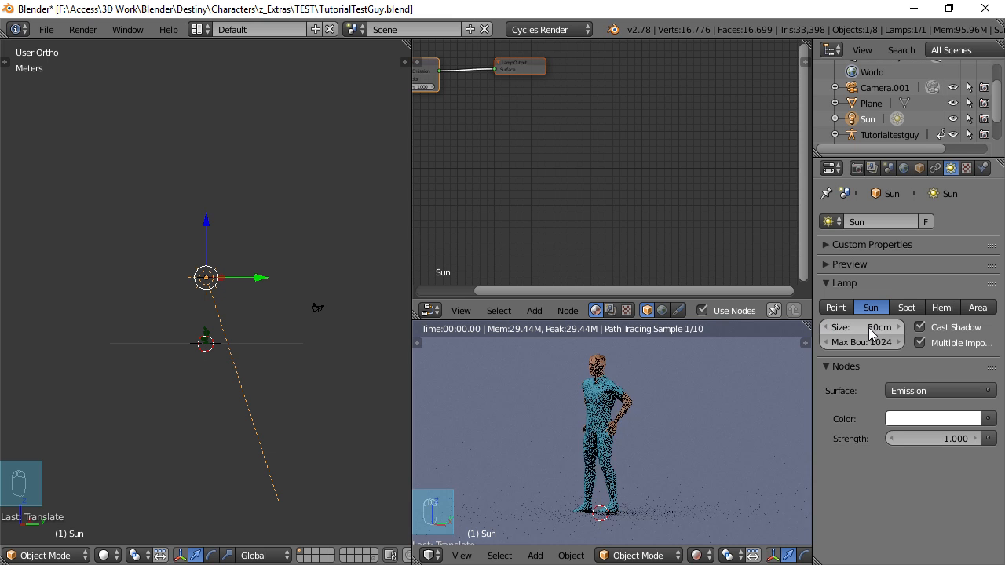
- Set the Sun lamp's size to 10 cm and check the shading on the character's torso in the rendered preview
left_click(866, 327)
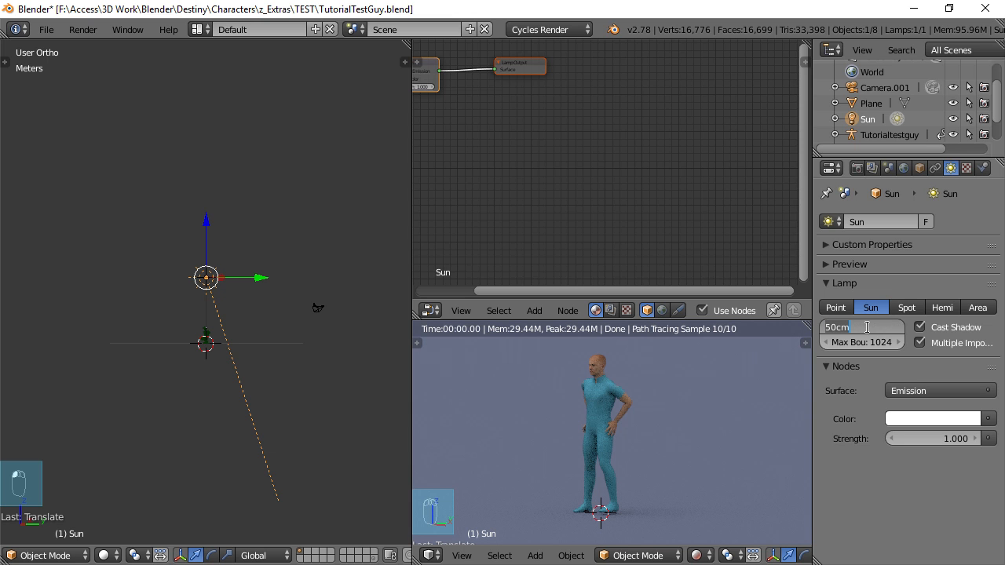
key("BackSpace")
type("10cm")
key("Return")
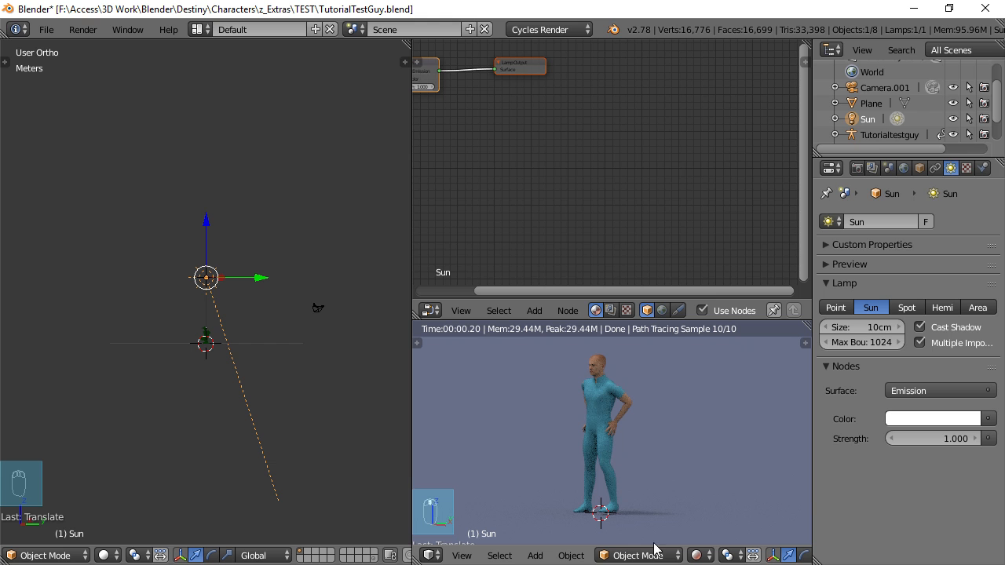
scroll(618, 432, "up", 5)
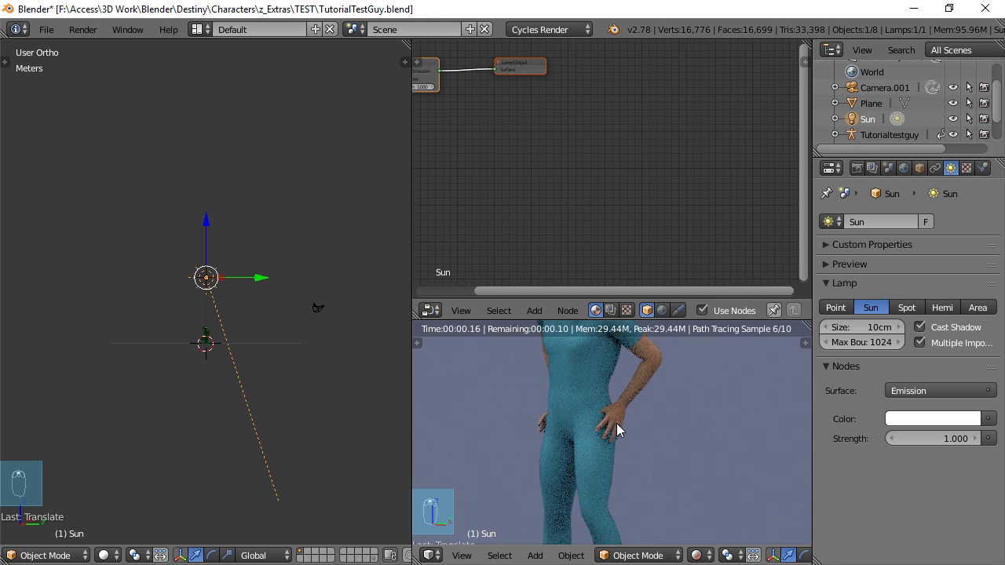
scroll(617, 459, "up", 1)
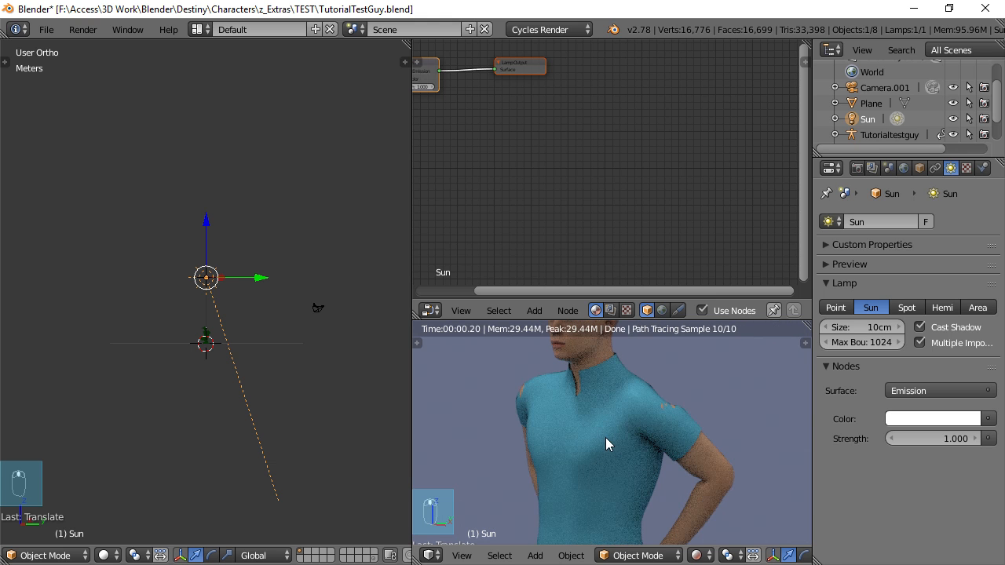
scroll(605, 428, "down", 6)
scroll(227, 358, "up", 4)
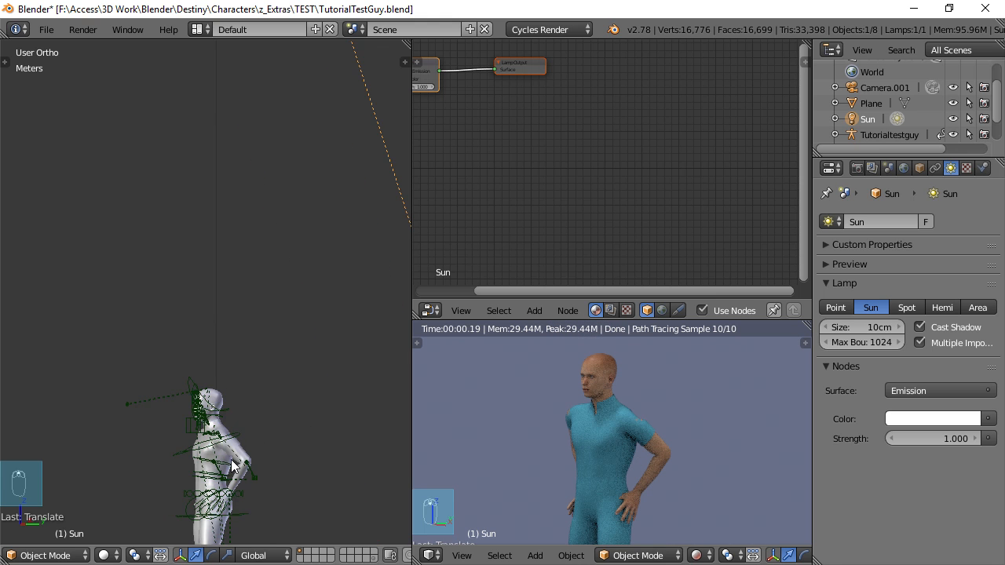
- Move the left hand's IK control (hand.ik.L) down about 10 cm so the hand comes off the hip
scroll(239, 365, "up", 5)
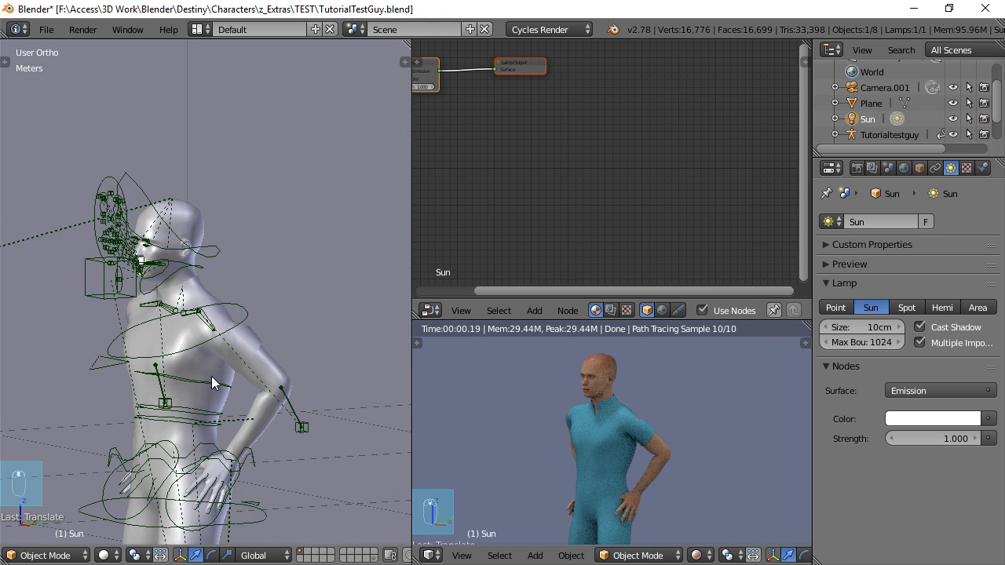
scroll(267, 310, "up", 2)
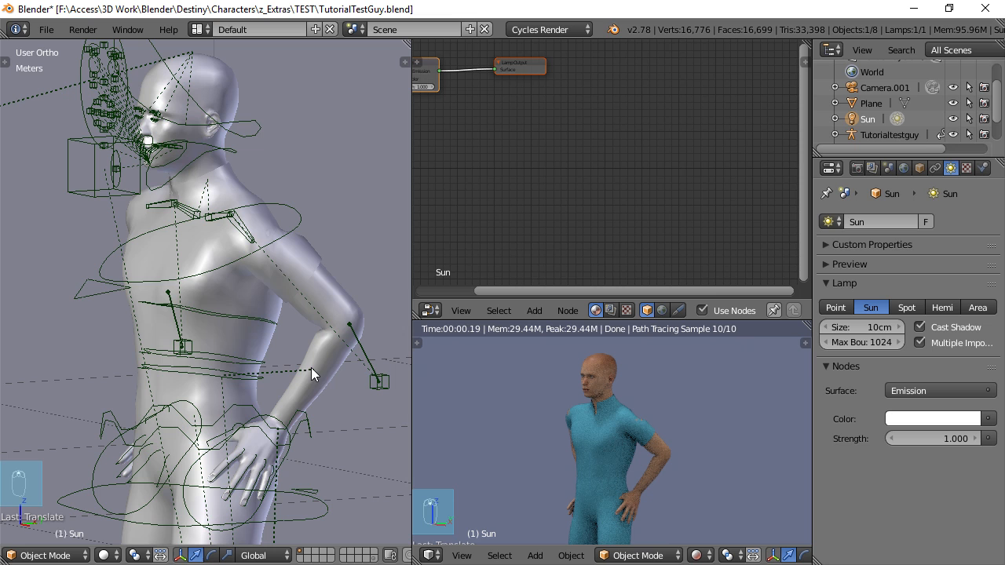
scroll(301, 424, "down", 1)
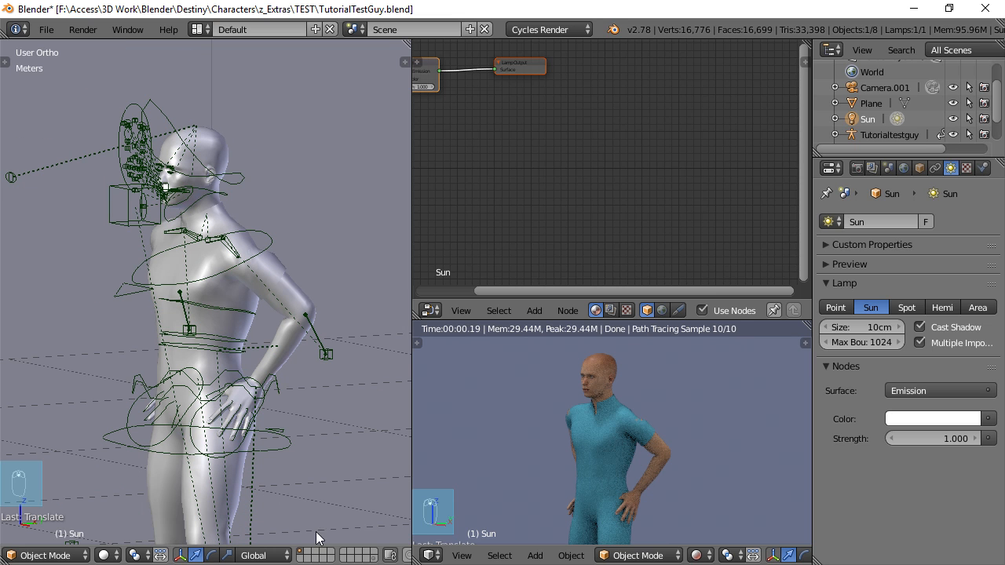
right_click(242, 440)
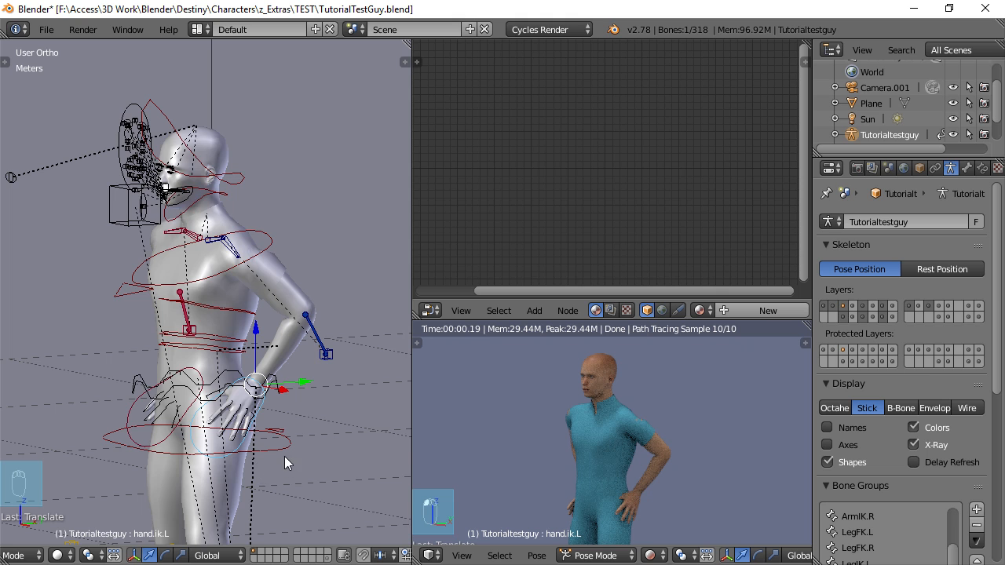
middle_click_drag(285, 456, 278, 389)
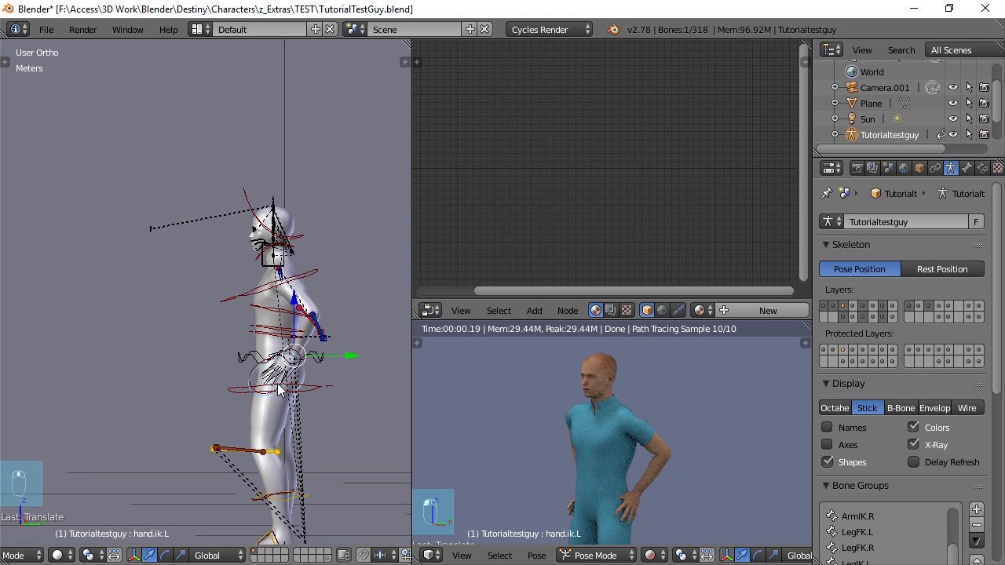
key("g")
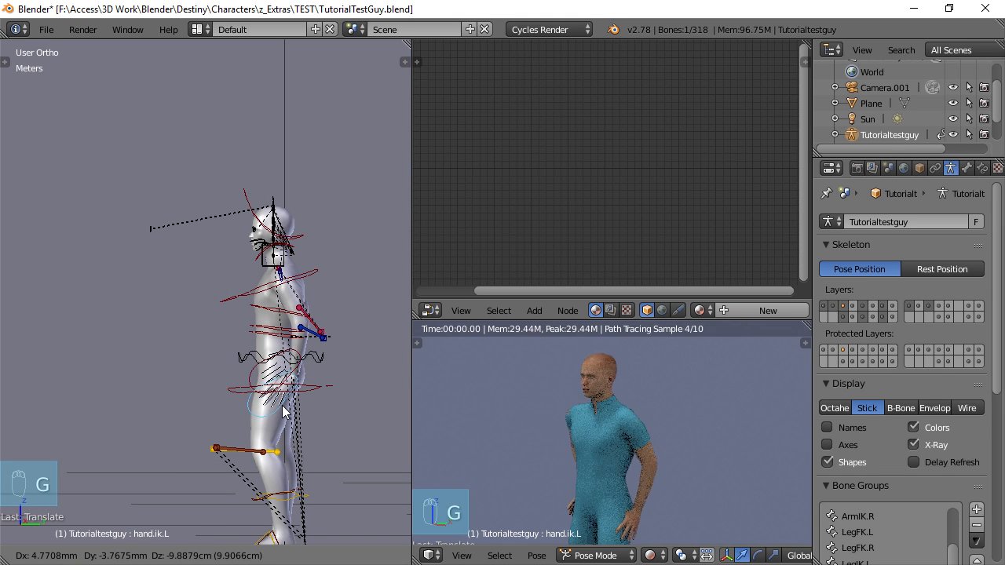
left_click(282, 406)
- Rotate the left hand's IK control so the fingers point down, and shift it forward along global Y beside the thigh
key("r")
left_click(316, 405)
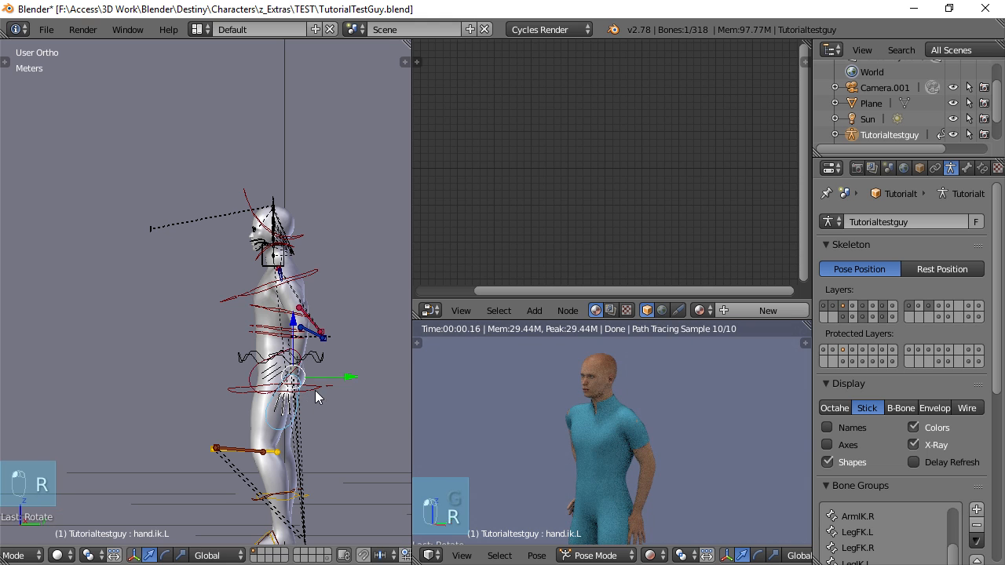
key("g")
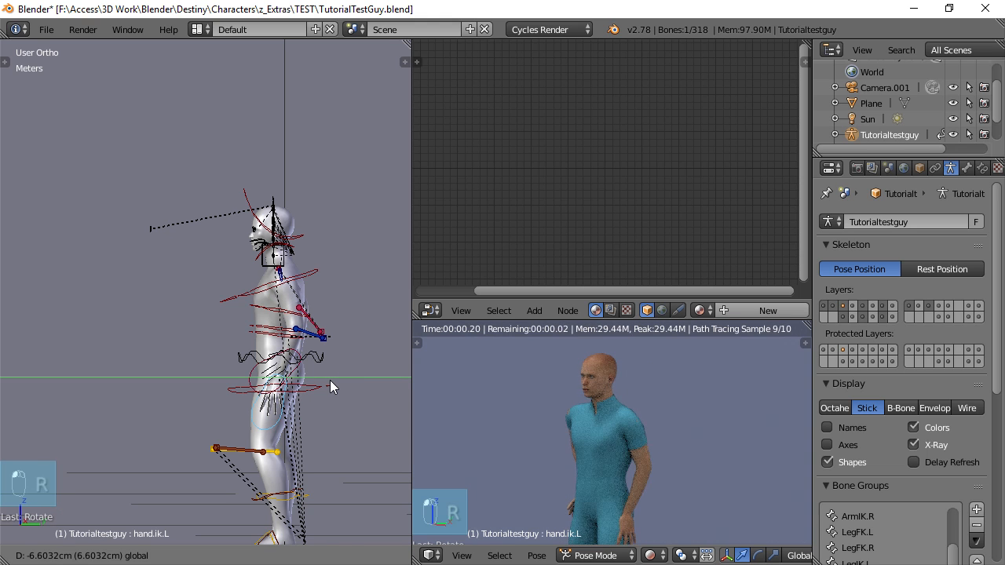
left_click(330, 380)
- Lower the right hand's IK control (hand.ik.R) off the hip, rotate the fingers downward and shift the hand about 10 cm forward beside the thigh
middle_click_drag(224, 374, 303, 378)
scroll(303, 378, "down", 5)
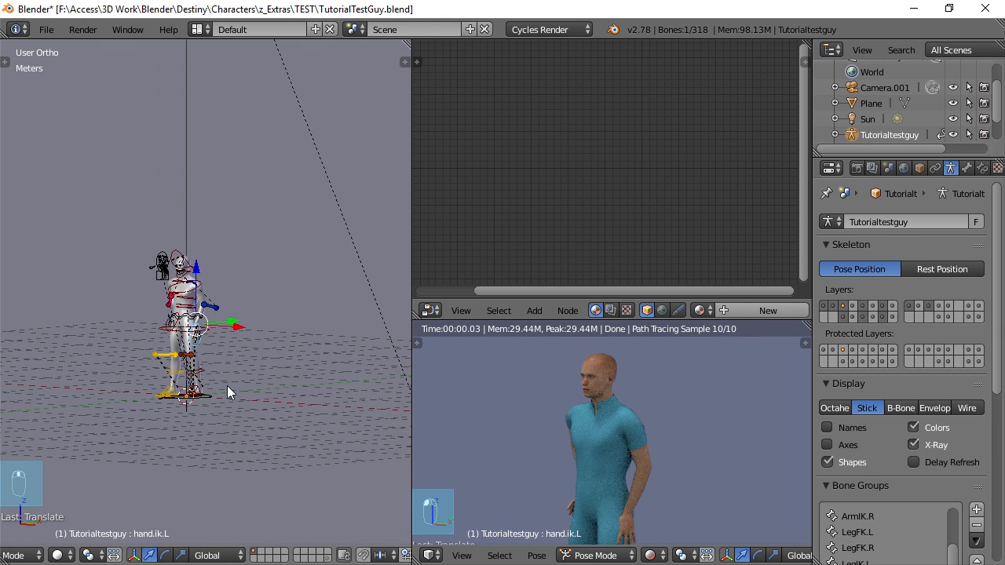
middle_click_drag(157, 384, 304, 371)
scroll(120, 392, "up", 4)
middle_click_drag(121, 392, 256, 376, "shift")
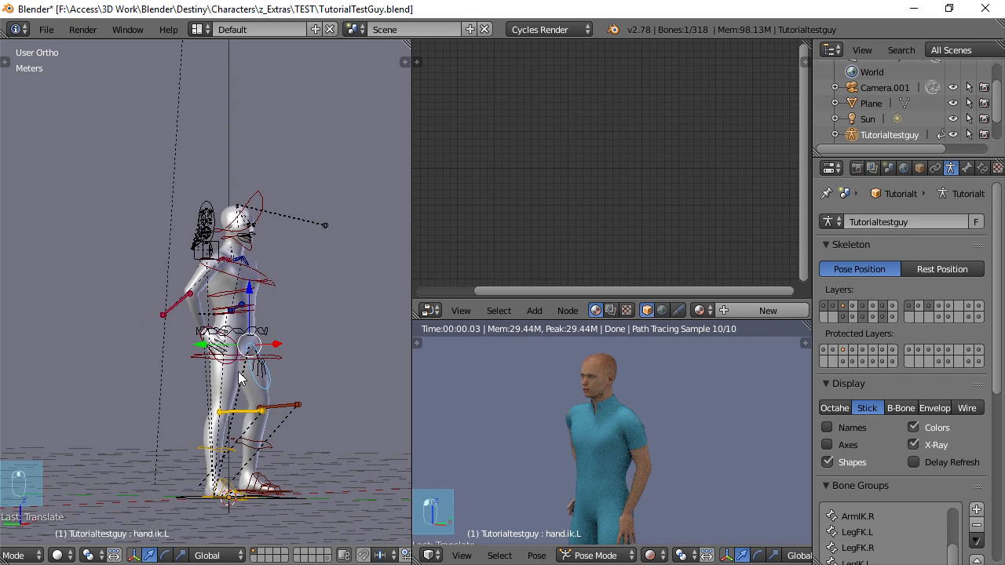
scroll(255, 403, "up", 5)
right_click(264, 407)
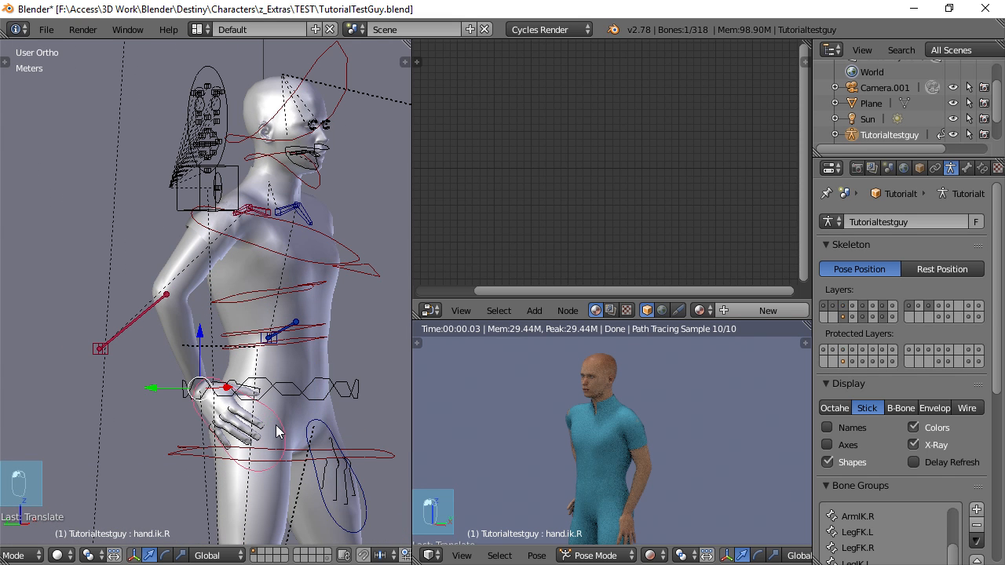
scroll(314, 424, "down", 2)
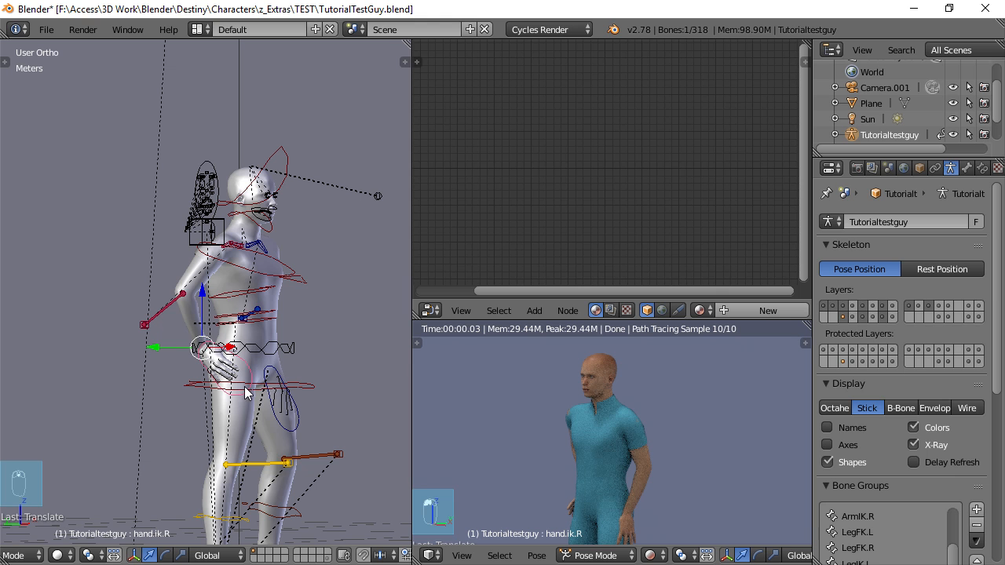
middle_click_drag(330, 394, 251, 438)
middle_click_drag(241, 391, 307, 397)
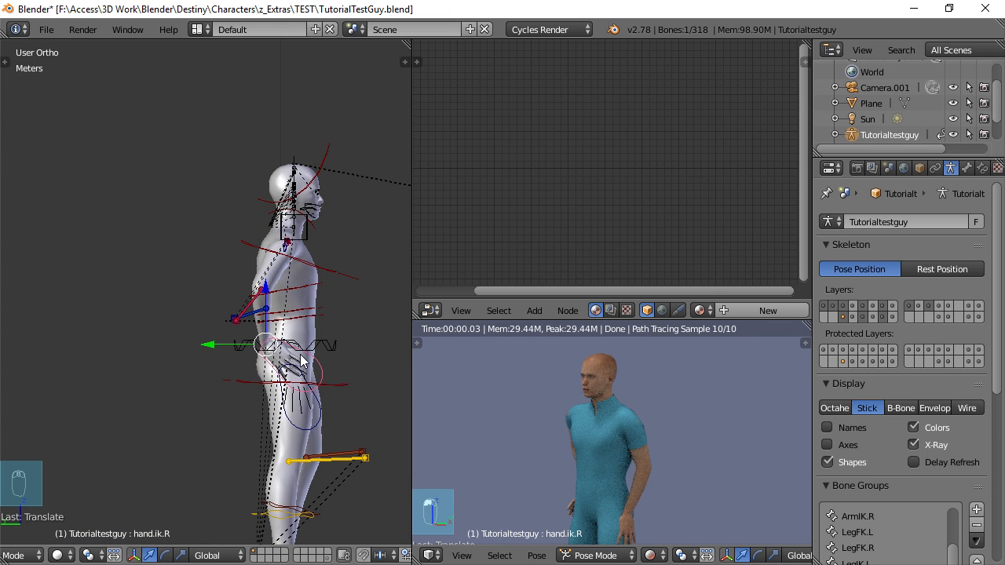
middle_click_drag(300, 354, 261, 287, "shift")
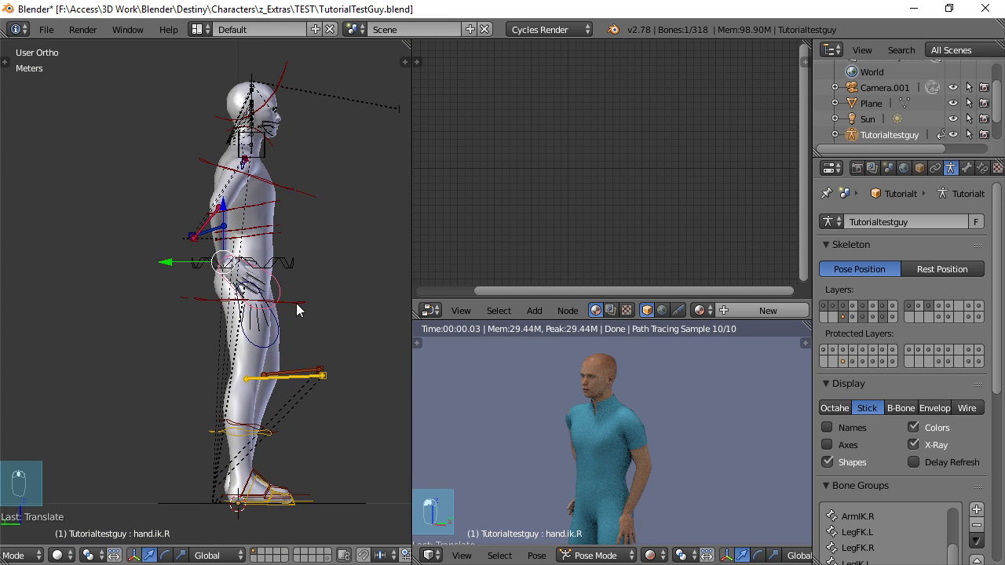
key("g")
key("r")
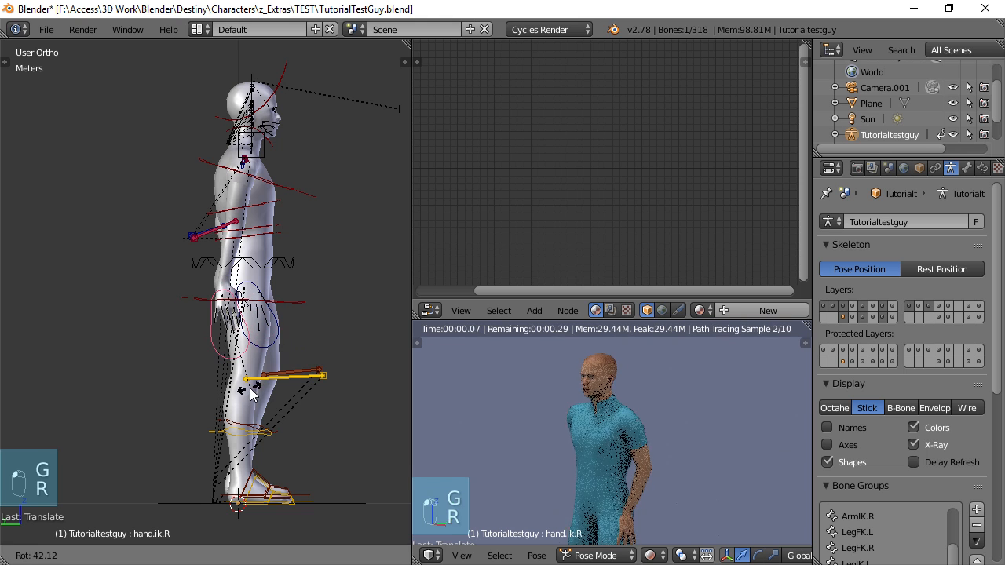
left_click(271, 383)
key("g")
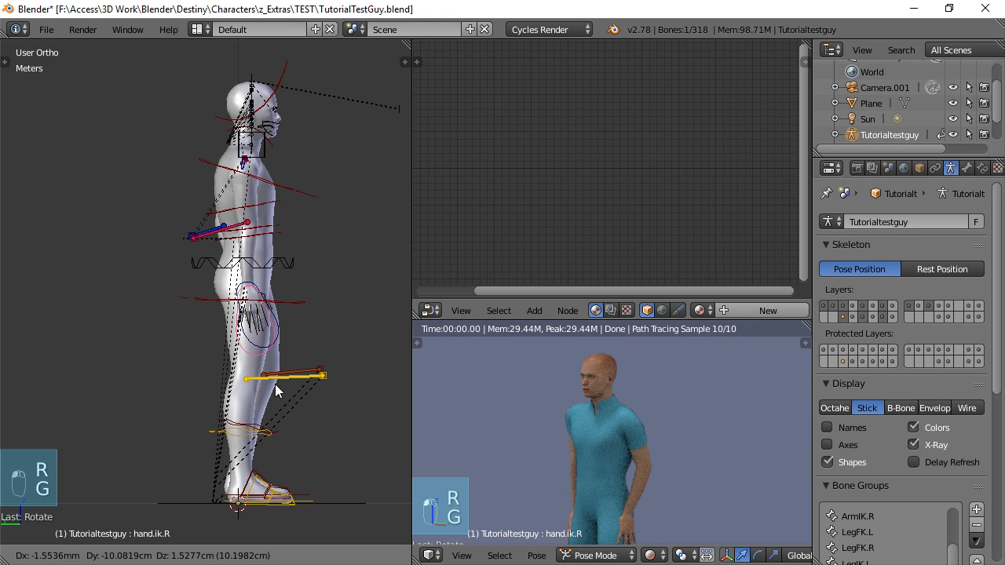
left_click(276, 383)
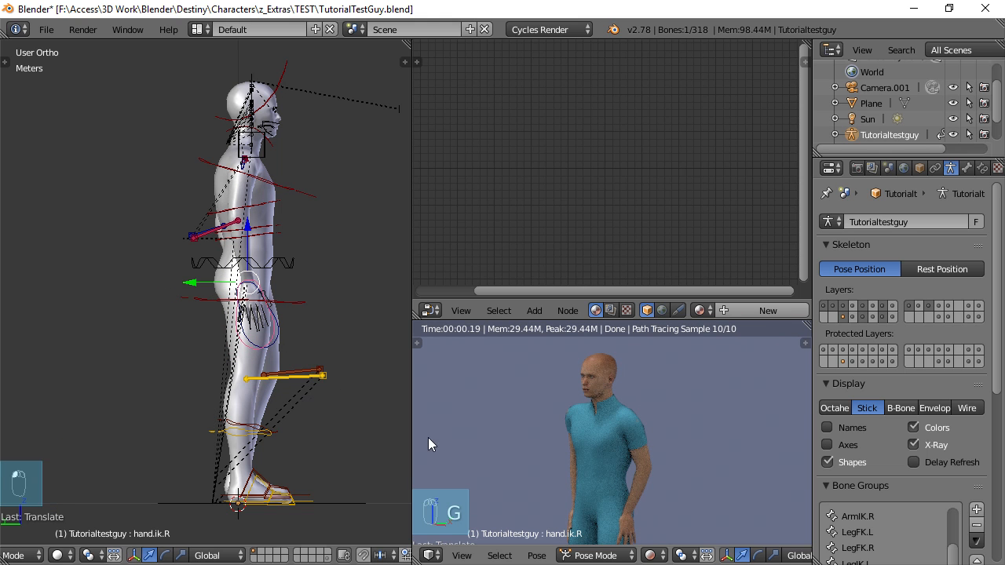
- Inspect the posed character's shoulders, open the bodysuit mesh (Human.001) in Edit Mode and select a face on the left sleeve
middle_click_drag(294, 308, 157, 270)
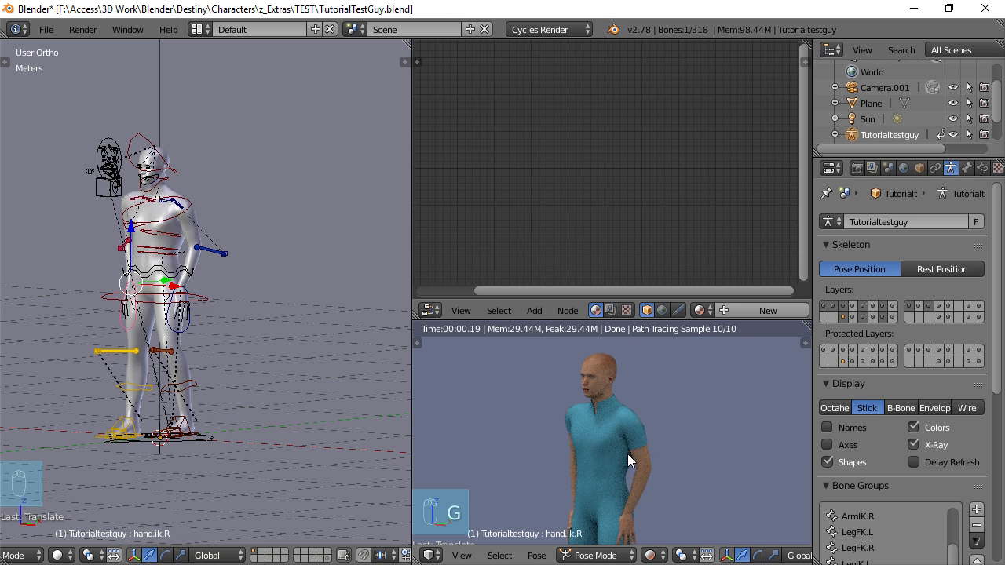
scroll(628, 454, "up", 5)
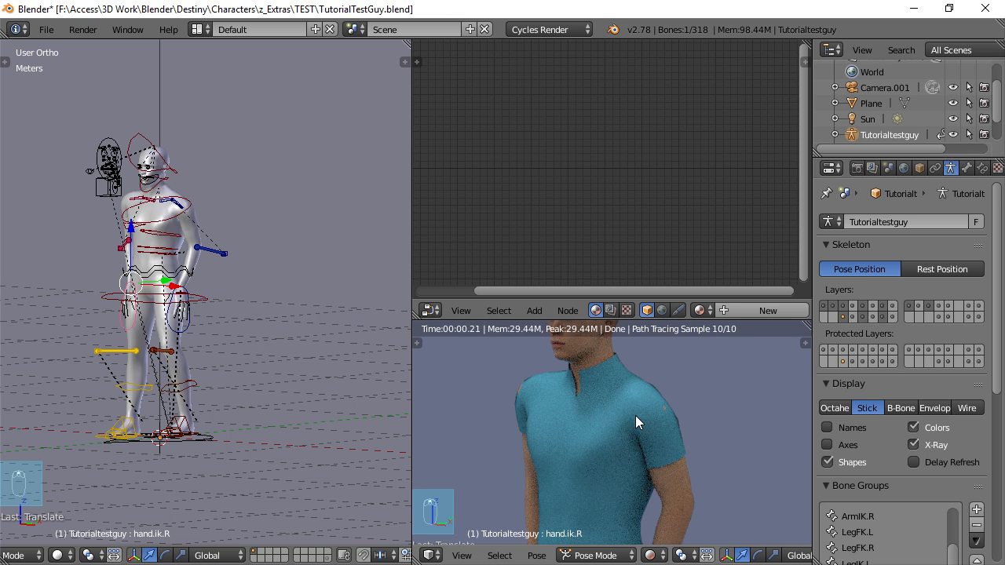
middle_click_drag(636, 417, 624, 446)
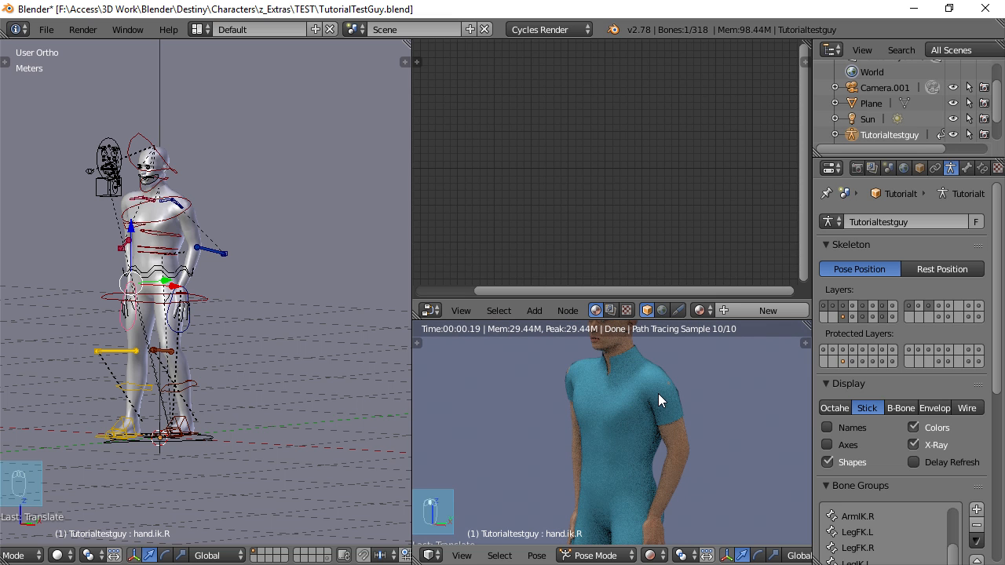
middle_click_drag(658, 394, 645, 403)
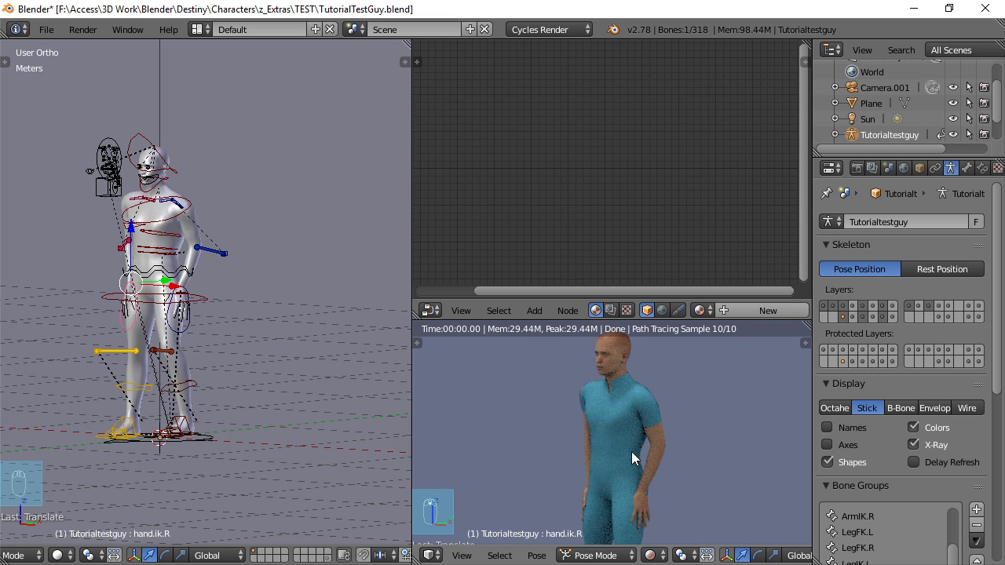
scroll(213, 301, "up", 5)
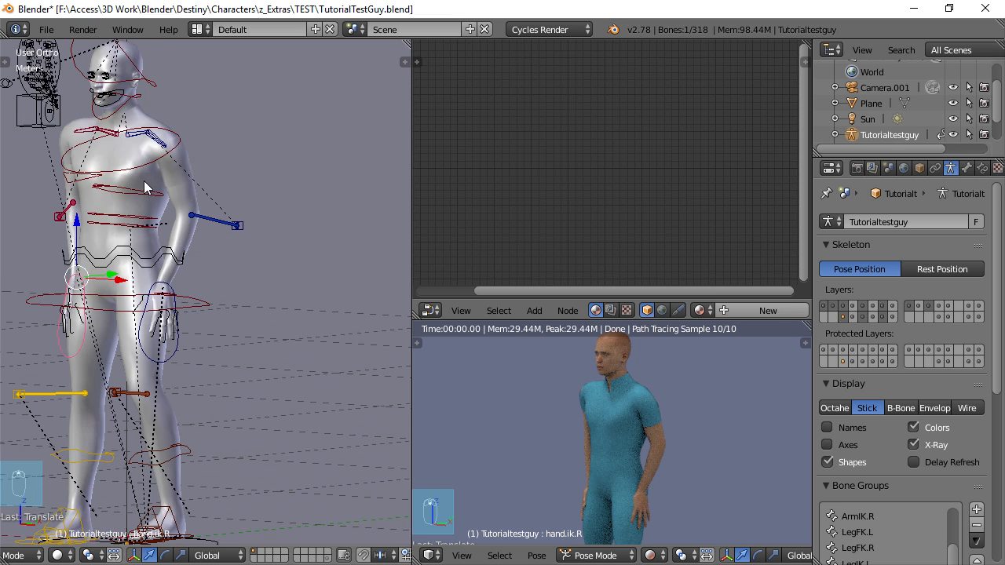
right_click(258, 293)
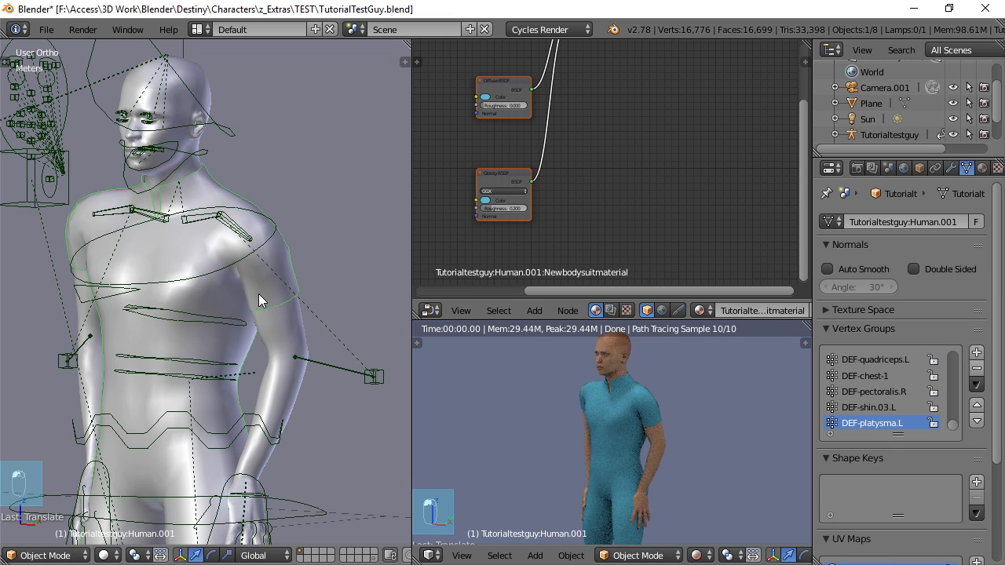
key("Tab")
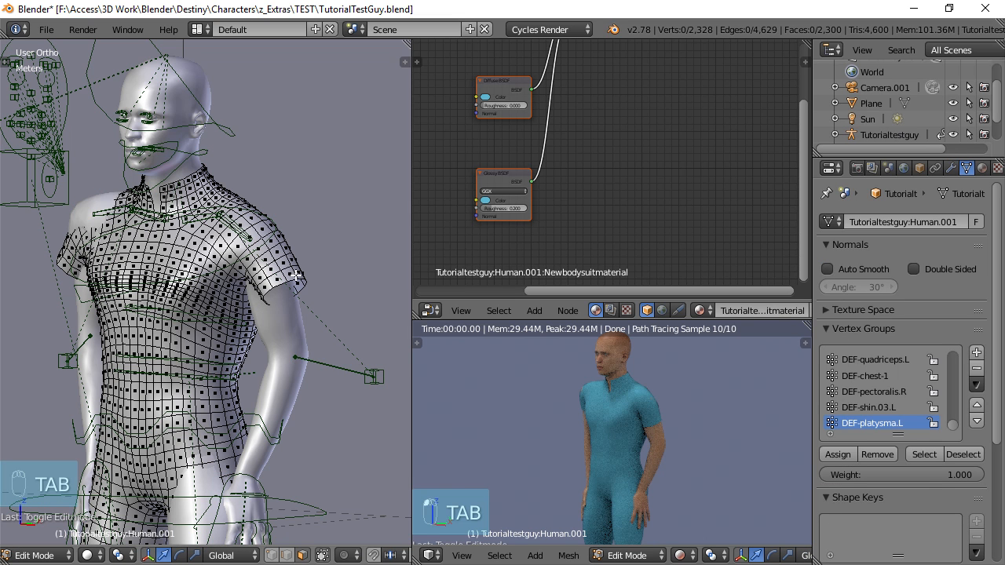
right_click(280, 252)
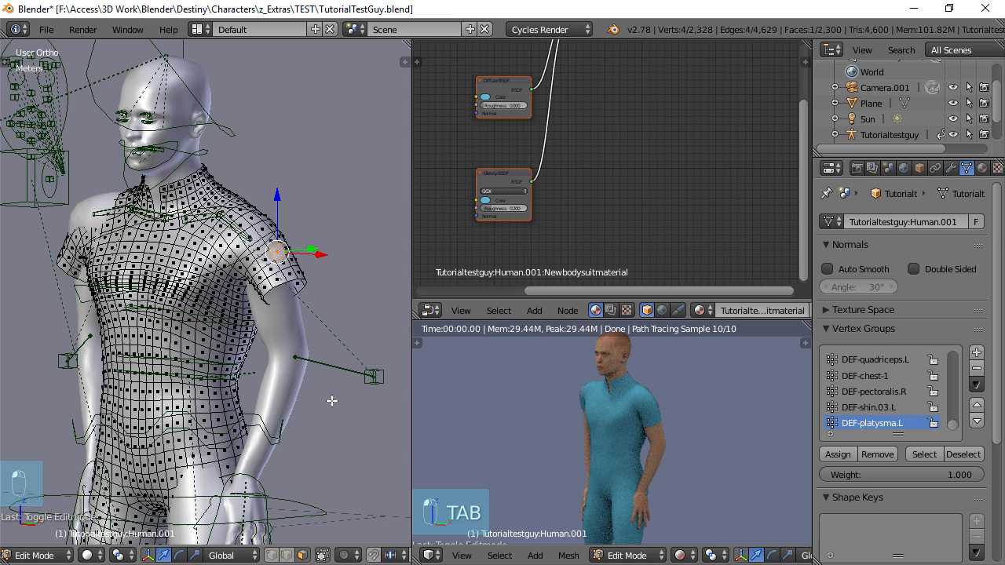
- Enable proportional editing for the bodysuit mesh and reduce its influence size to 0.05
left_click(355, 556)
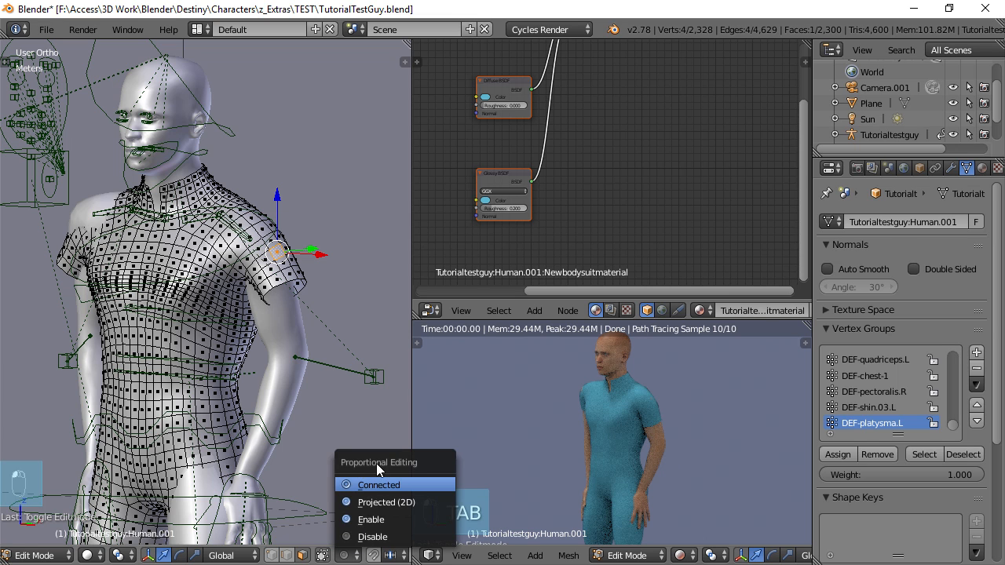
left_click(370, 520)
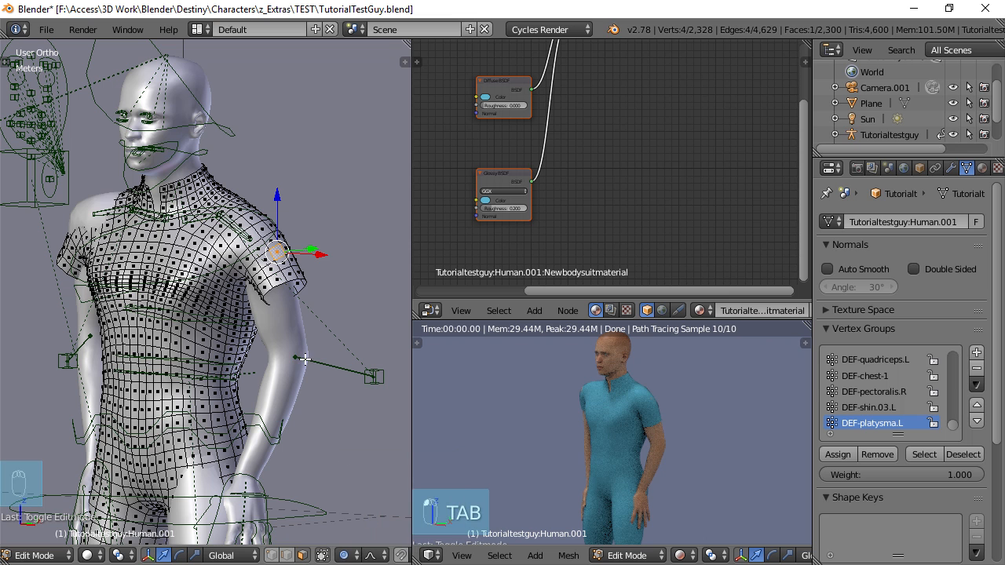
key("g")
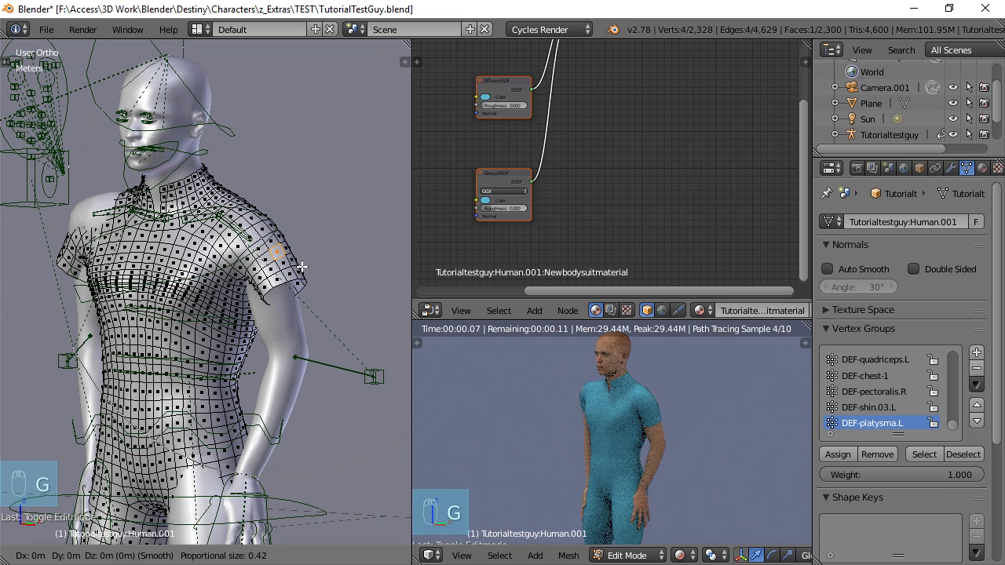
key("Escape")
scroll(301, 267, "up", 5)
scroll(302, 267, "down", 2)
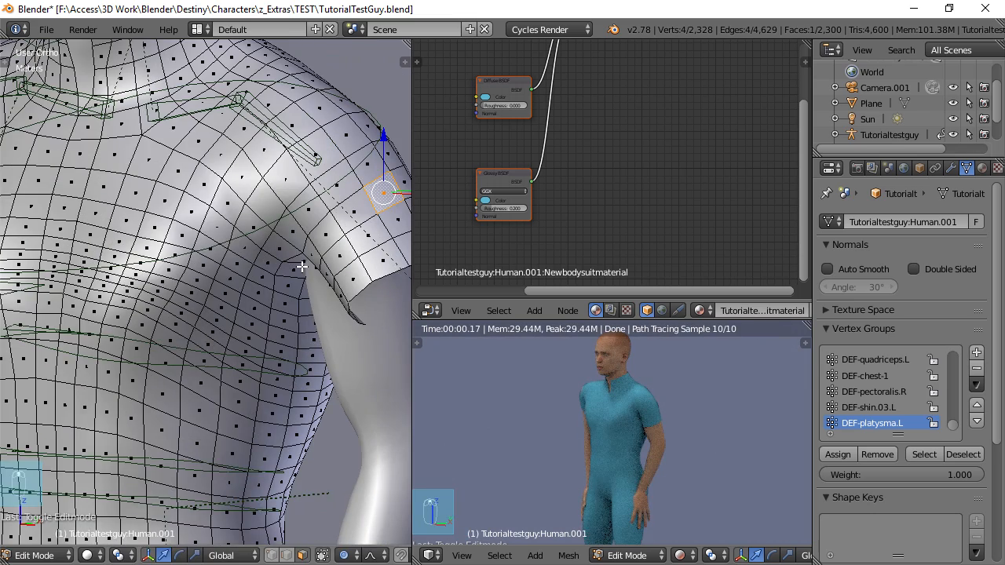
left_click(301, 267)
scroll(301, 267, "down", 4)
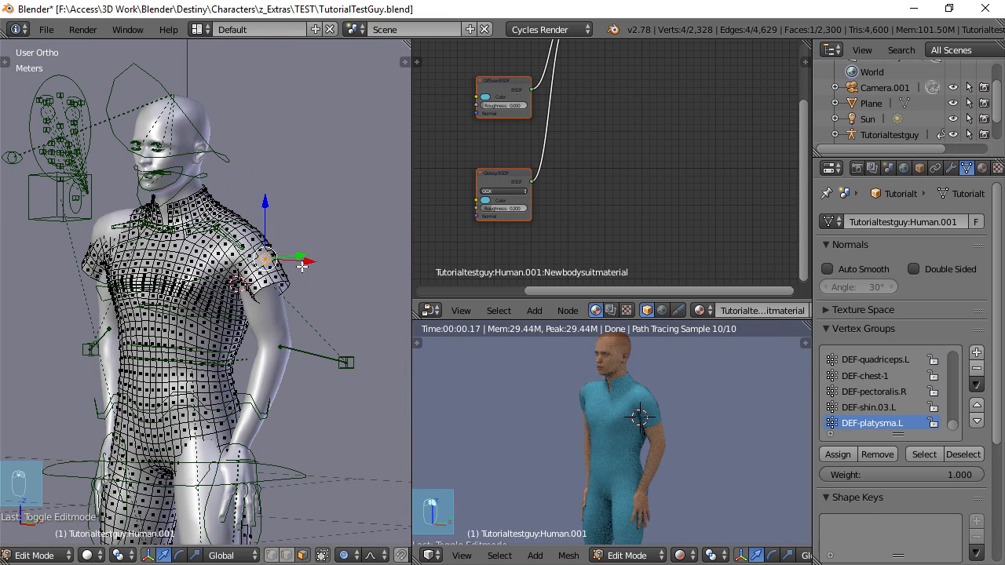
key("g")
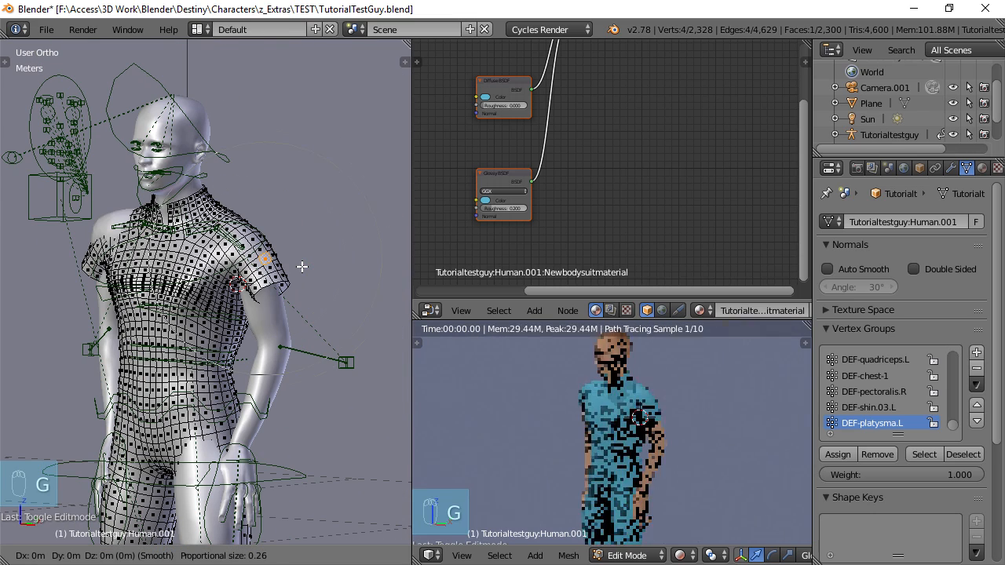
scroll(301, 267, "up", 6)
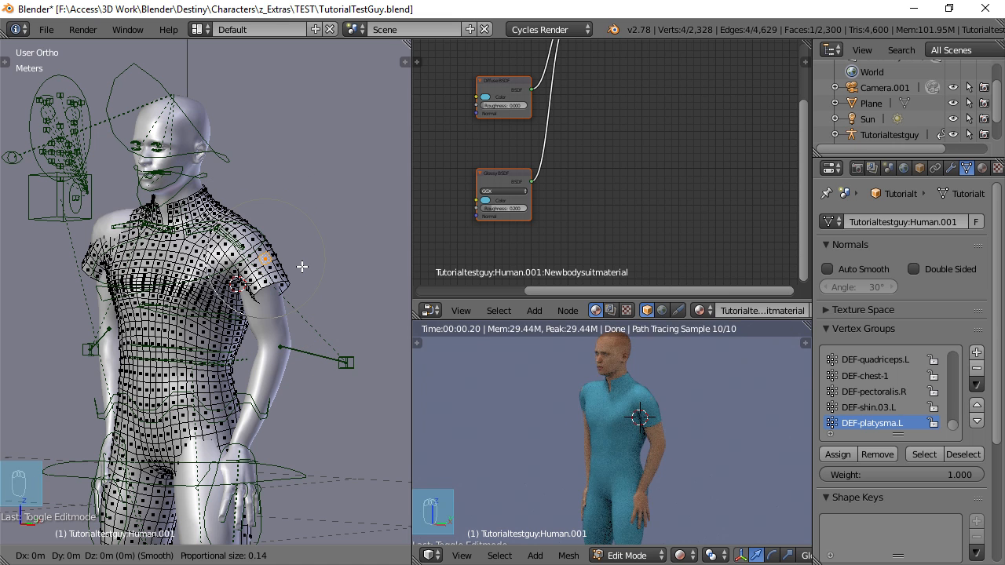
scroll(301, 267, "up", 7)
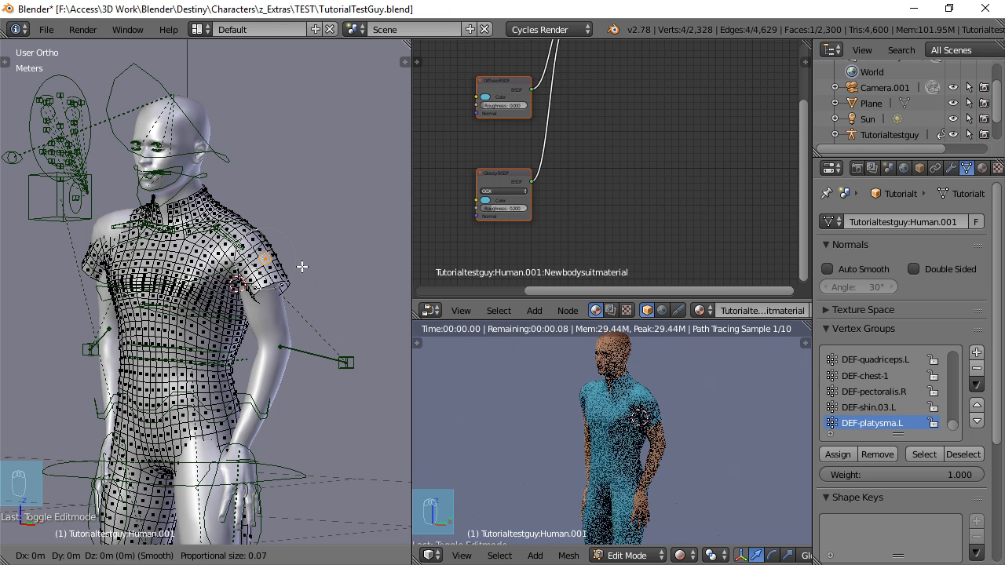
scroll(302, 267, "up", 3)
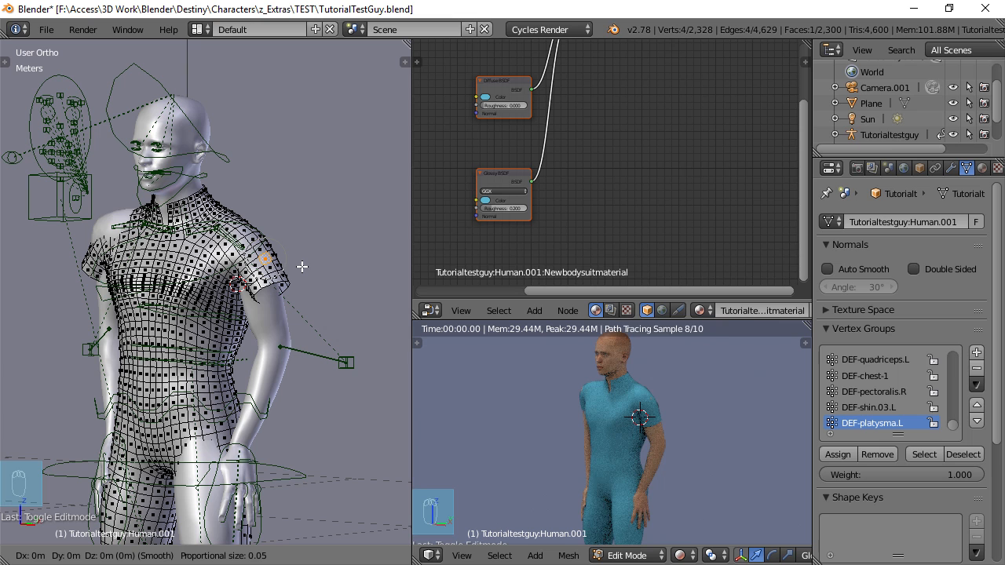
left_click(302, 267)
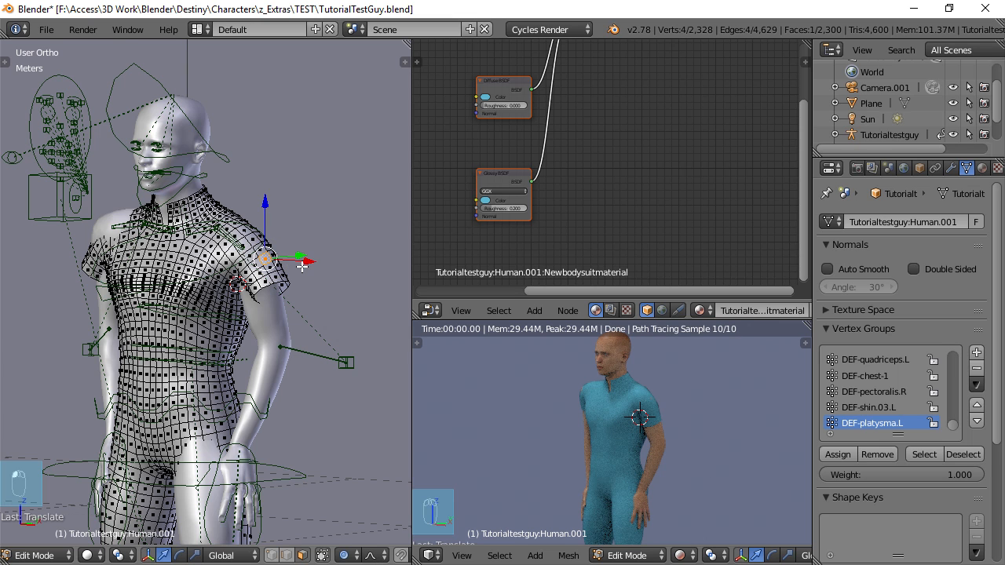
- Nudge the selected left sleeve face slightly outward with proportional editing so the cloth covers the skin
scroll(302, 267, "up", 6)
middle_click_drag(303, 333, 223, 333)
left_click_drag(330, 258, 336, 259)
key("g")
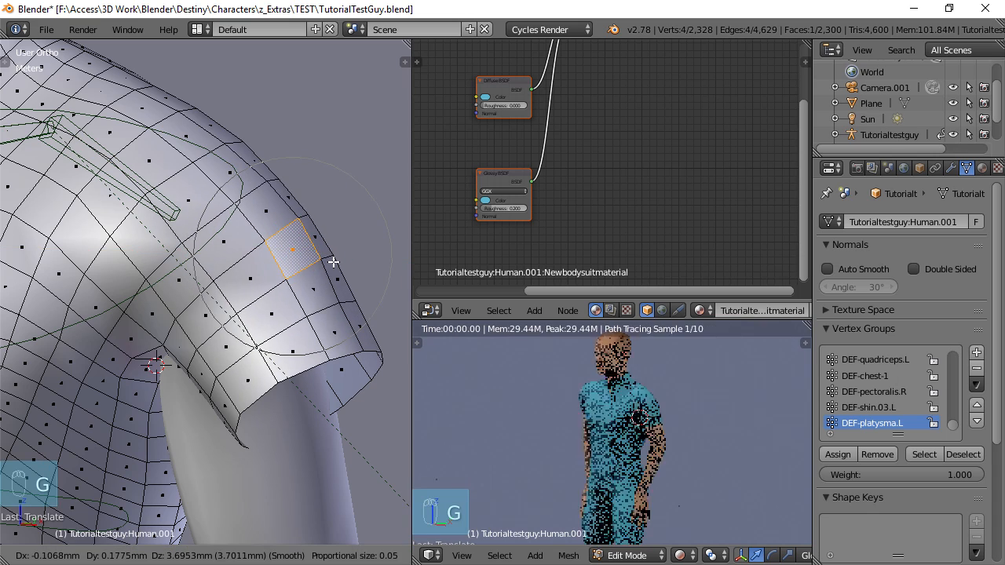
left_click(333, 267)
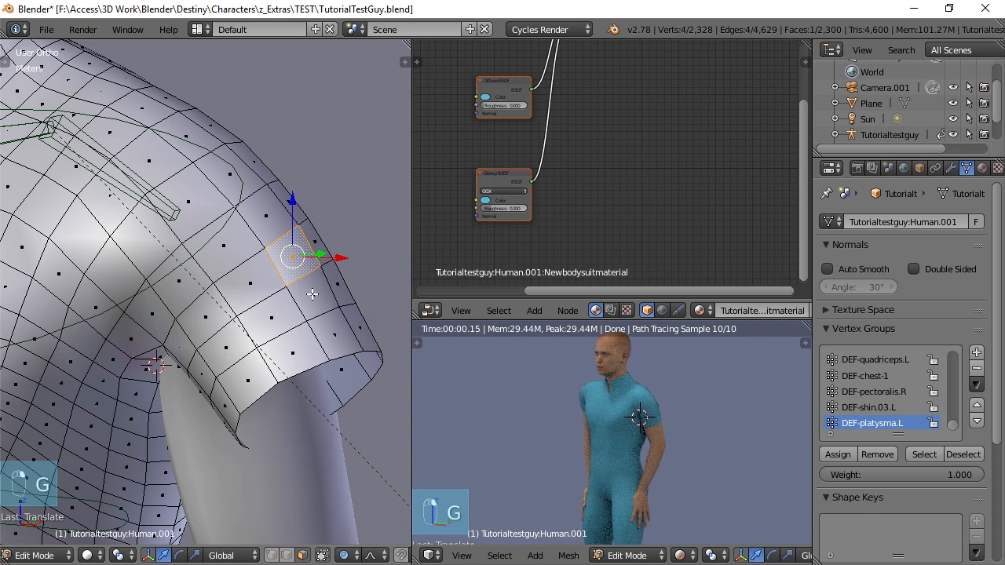
- Select a bodysuit face on the left side of the chest and pull it about 3 mm forward along global Y
scroll(312, 293, "down", 8)
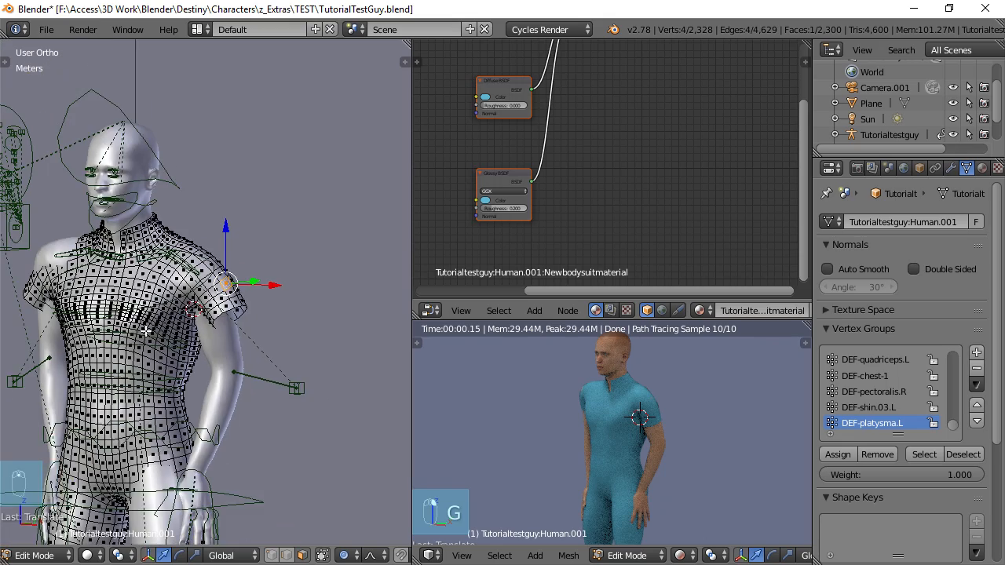
middle_click_drag(146, 332, 108, 357, "shift")
middle_click_drag(180, 344, 67, 345, "shift")
middle_click_drag(245, 419, 342, 414)
scroll(113, 409, "up", 5)
middle_click_drag(113, 409, 219, 284, "shift")
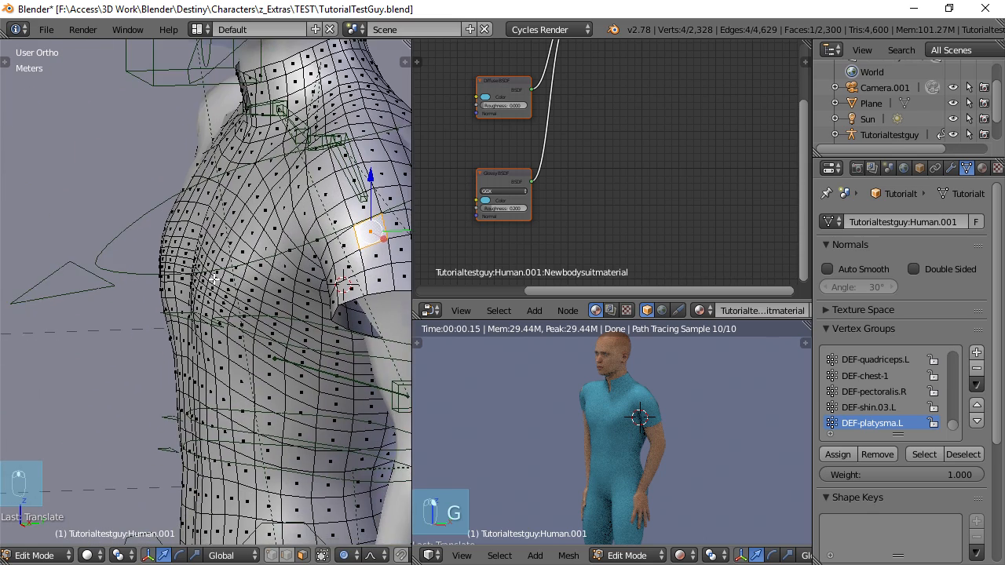
scroll(219, 284, "up", 4)
middle_click_drag(279, 339, 248, 253, "shift")
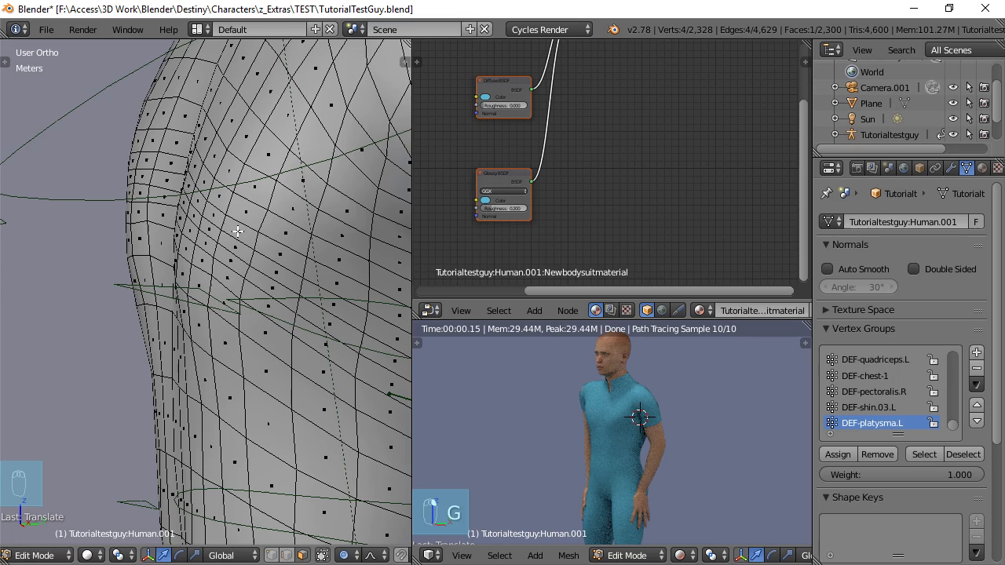
right_click(239, 231)
left_click_drag(290, 233, 284, 232)
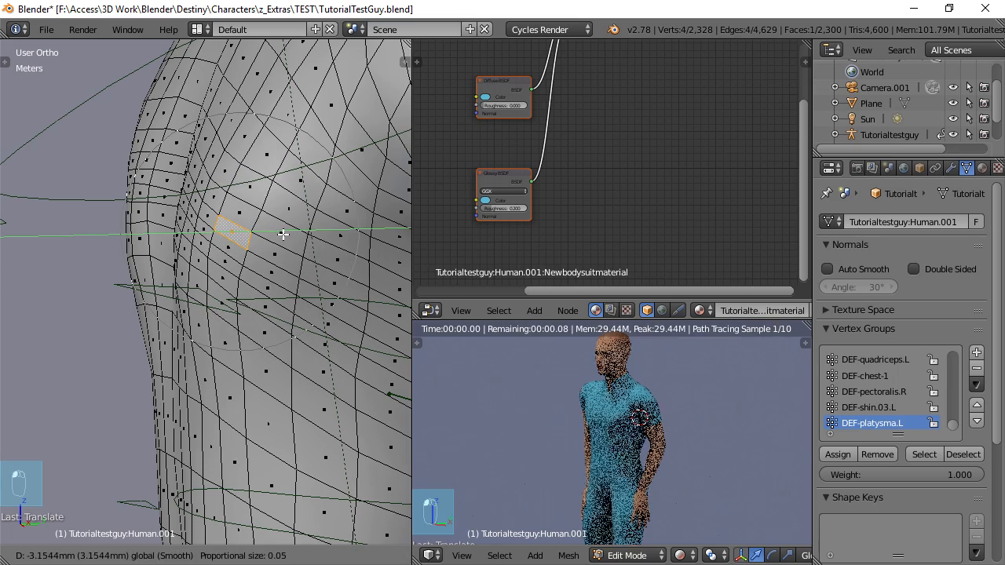
- Pull the right sleeve face at the exposed shoulder about 9 mm outward along global X and adjust its height
middle_click_drag(224, 202, 204, 277)
scroll(167, 238, "up", 6)
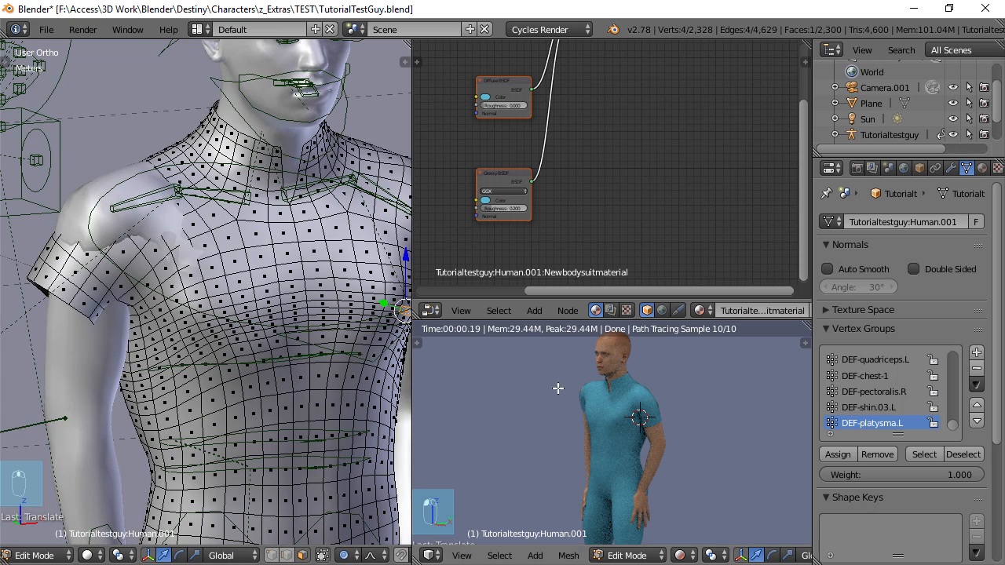
scroll(577, 393, "up", 5)
scroll(604, 464, "up", 3)
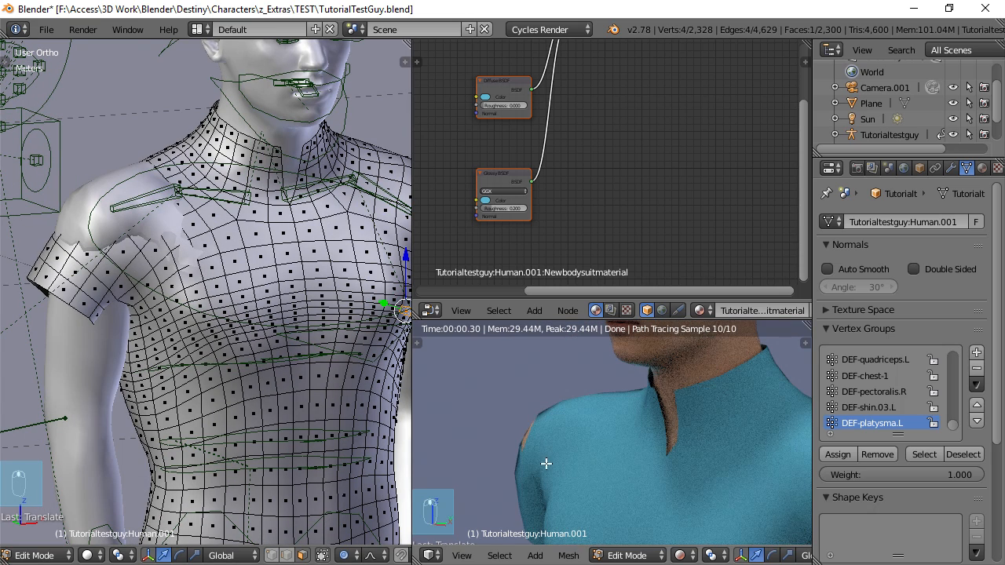
left_click(84, 215)
key("g")
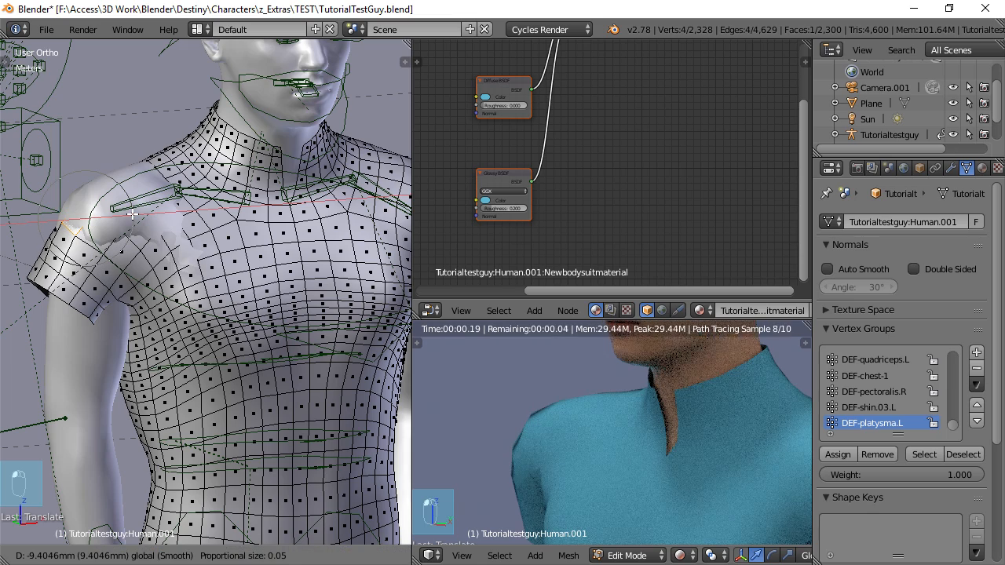
key("z")
left_click(77, 166)
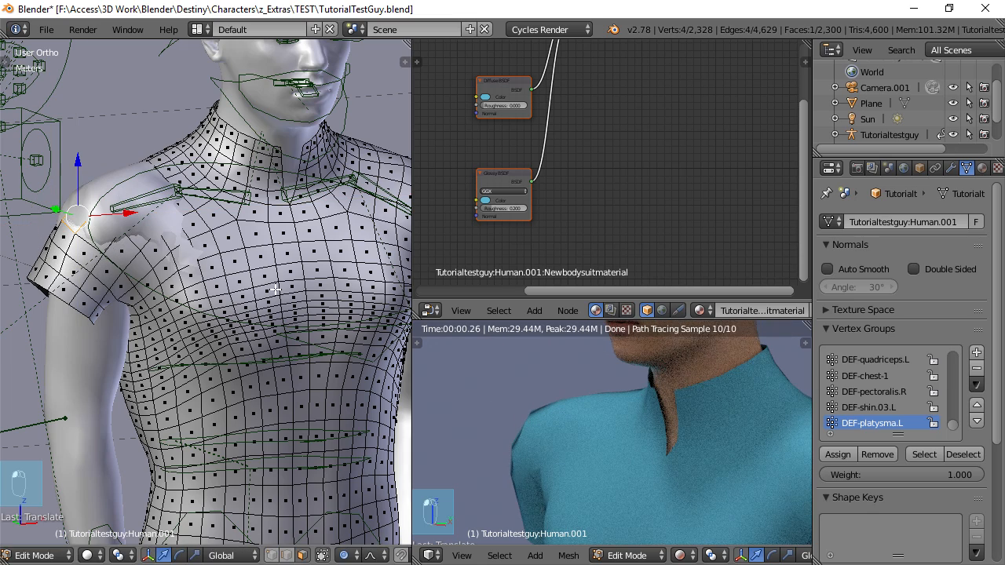
- Check the right shoulder in the rendered preview and shift the selected face slightly backward along global Y
scroll(552, 407, "down", 3)
middle_click_drag(552, 406, 628, 459)
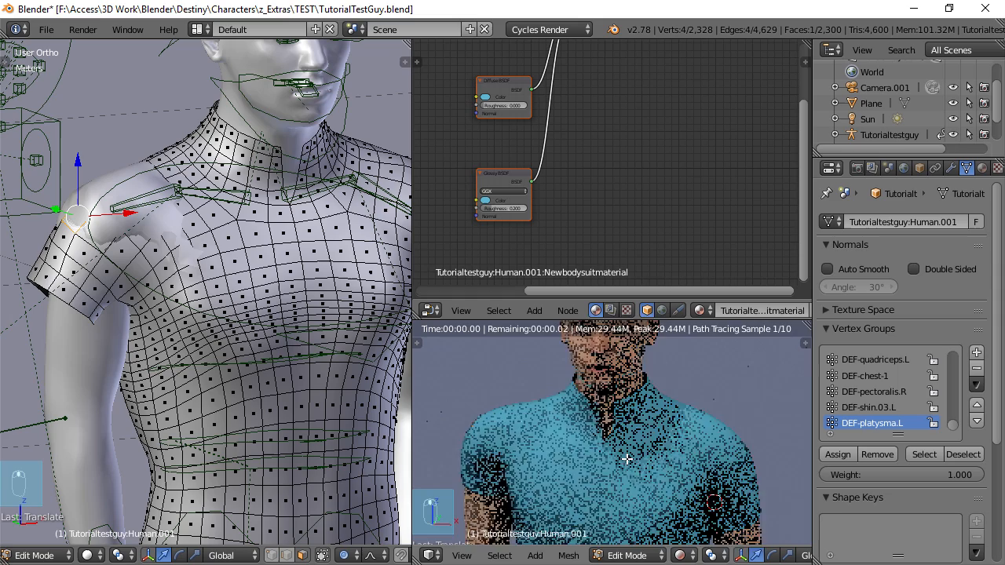
middle_click_drag(476, 438, 534, 439)
middle_click_drag(96, 245, 124, 244)
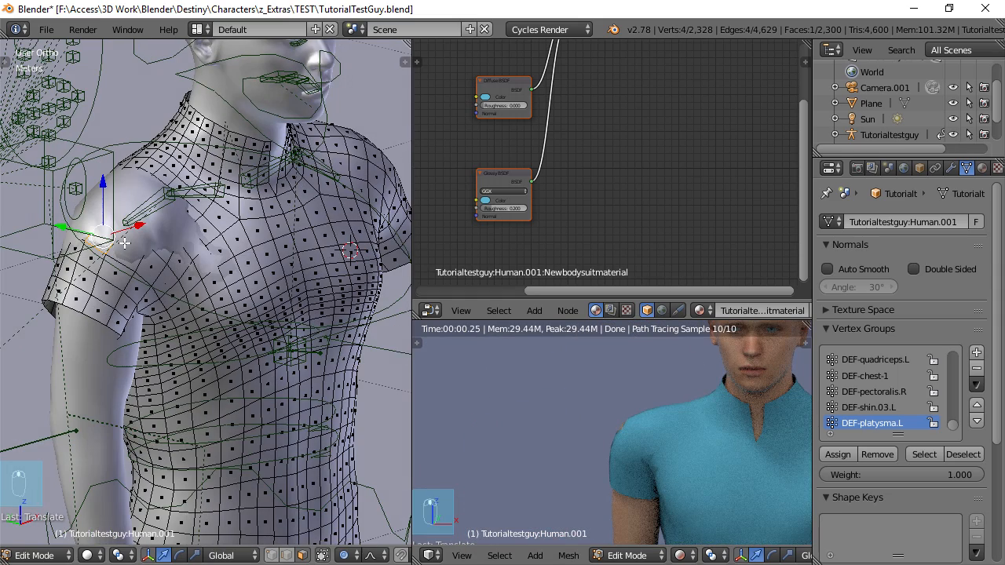
left_click_drag(87, 223, 68, 215)
middle_click_drag(487, 408, 539, 377)
- Select a face higher on the right shoulder, raise it, and shift it slightly backward and outward to cover the skin
right_click(101, 190)
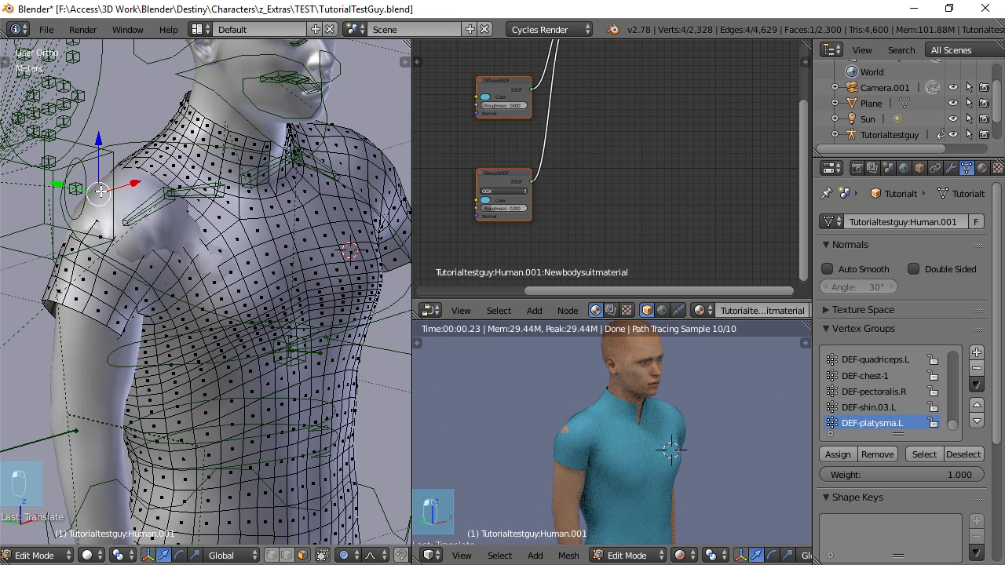
left_click_drag(95, 157, 90, 131)
left_click_drag(58, 179, 48, 179)
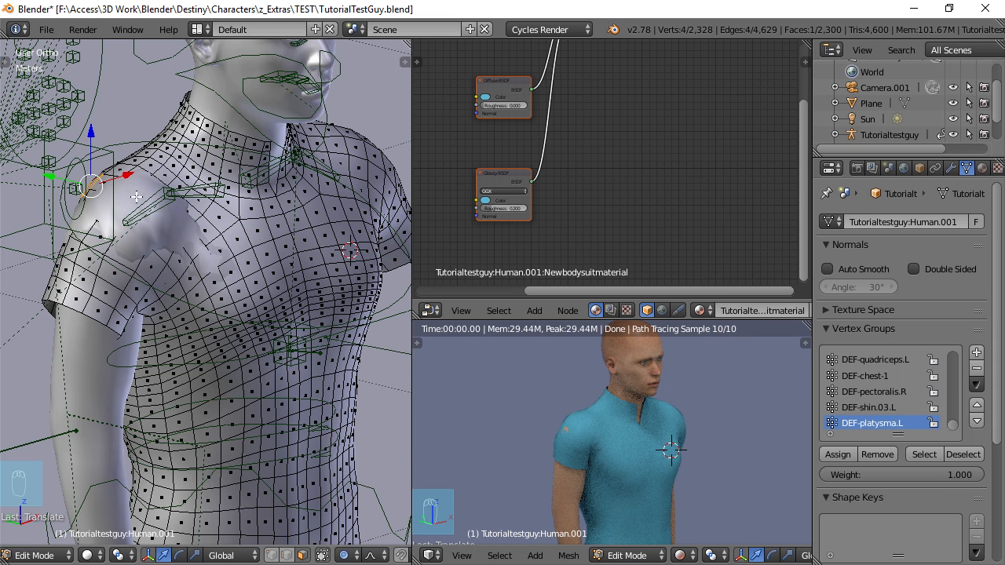
left_click_drag(127, 174, 116, 174)
- Examine both shoulders of the bodysuit in the rendered preview for skin still poking through
scroll(639, 447, "down", 3)
middle_click_drag(639, 447, 543, 444)
scroll(749, 447, "down", 2)
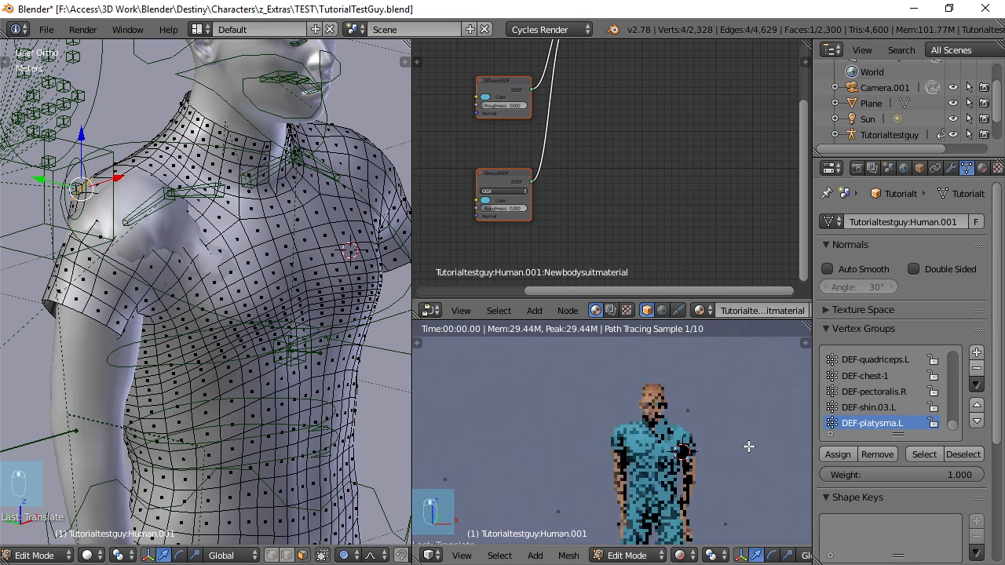
middle_click_drag(662, 448, 599, 462)
scroll(670, 473, "up", 4)
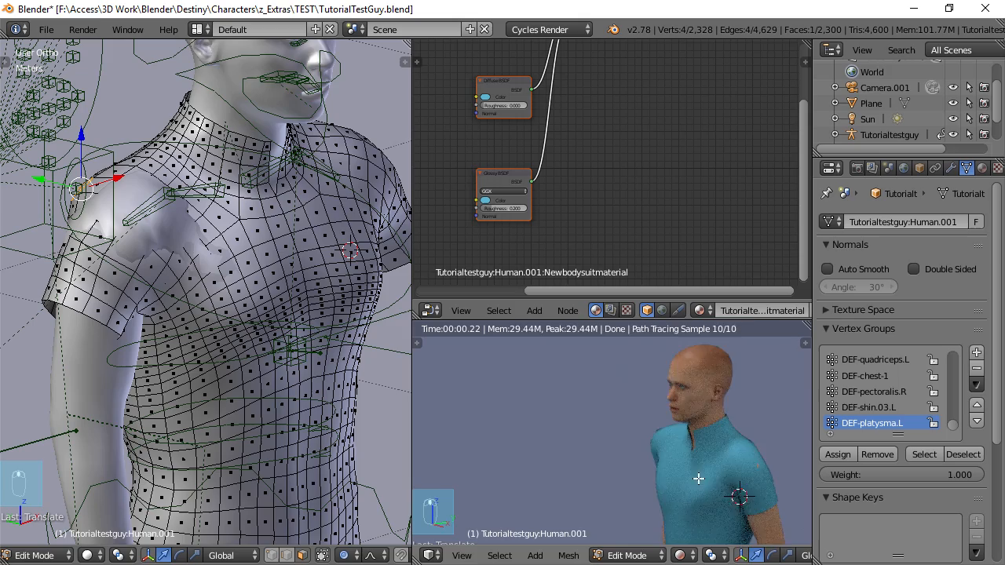
middle_click_drag(699, 478, 593, 436, "shift")
middle_click_drag(315, 180, 232, 196)
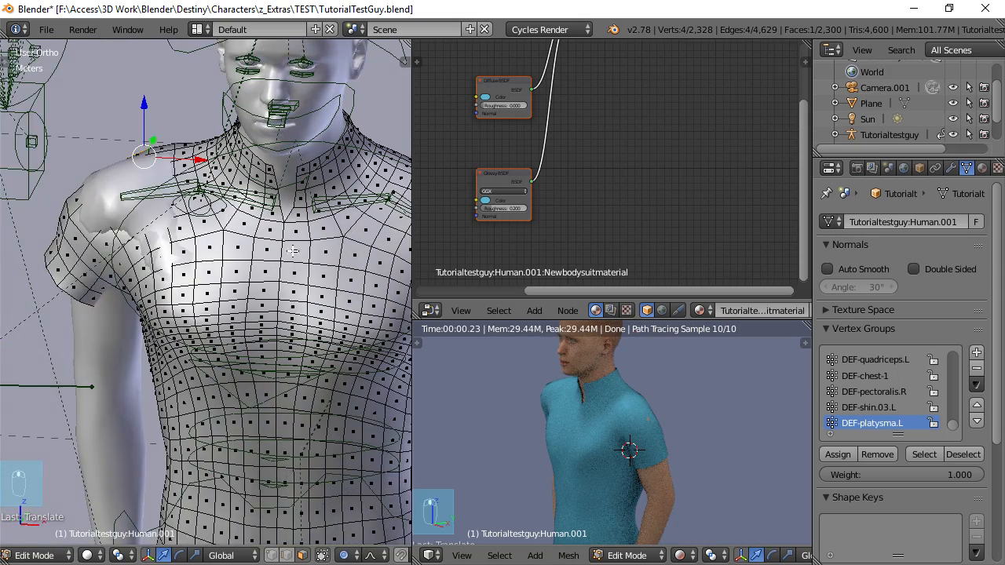
- Nudge a face on the left shoulder of the bodysuit along global X, deselect everything and return to Object Mode
middle_click_drag(310, 253, 127, 247, "shift")
middle_click_drag(239, 240, 151, 249)
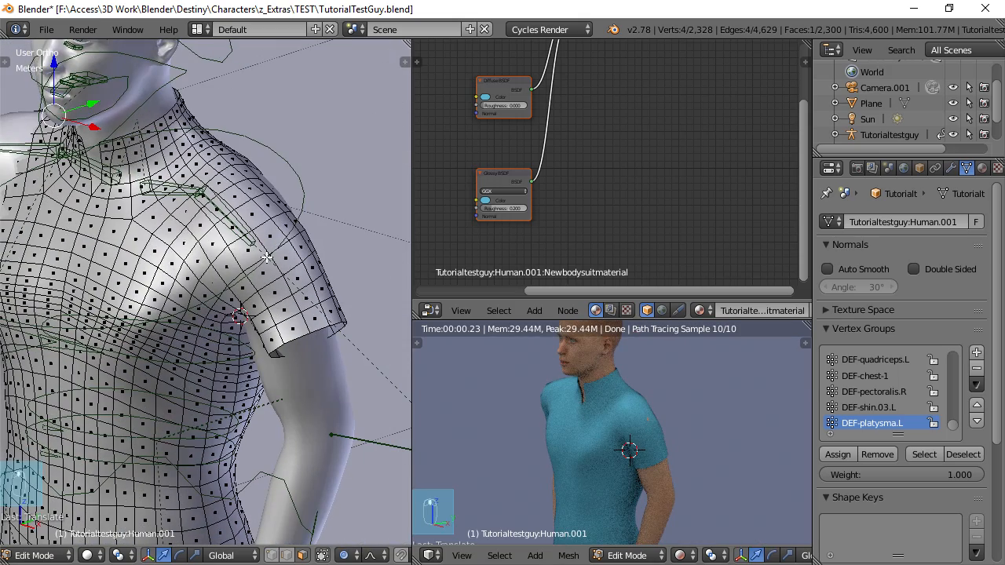
right_click(290, 224)
key("g")
key("x")
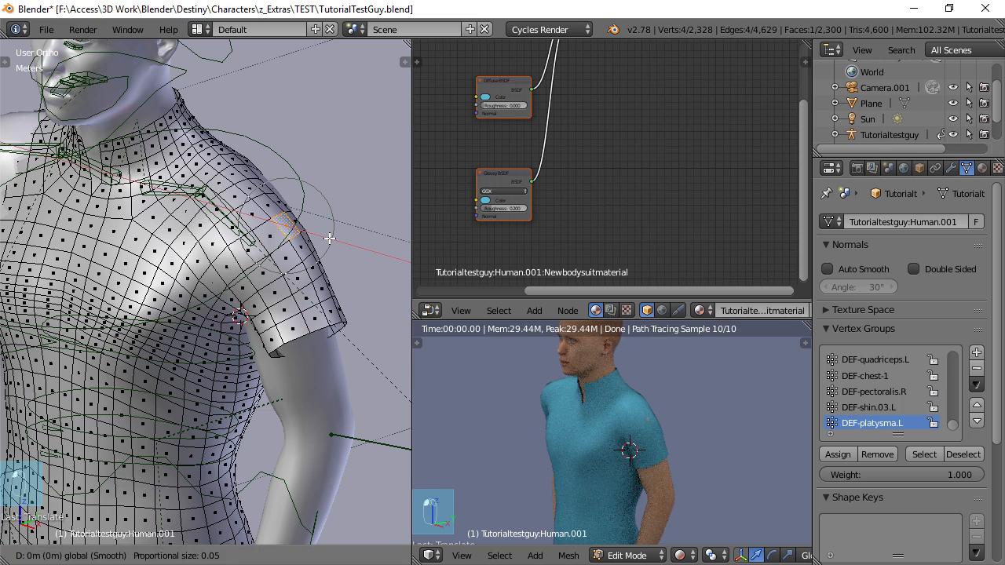
left_click_drag(332, 240, 329, 248)
scroll(326, 263, "down", 4)
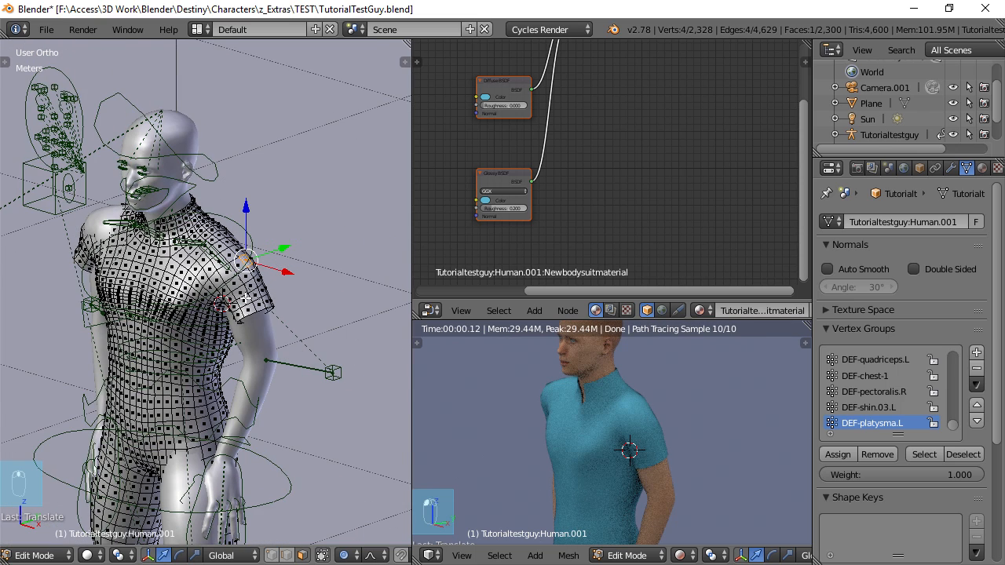
key("a")
key("Tab")
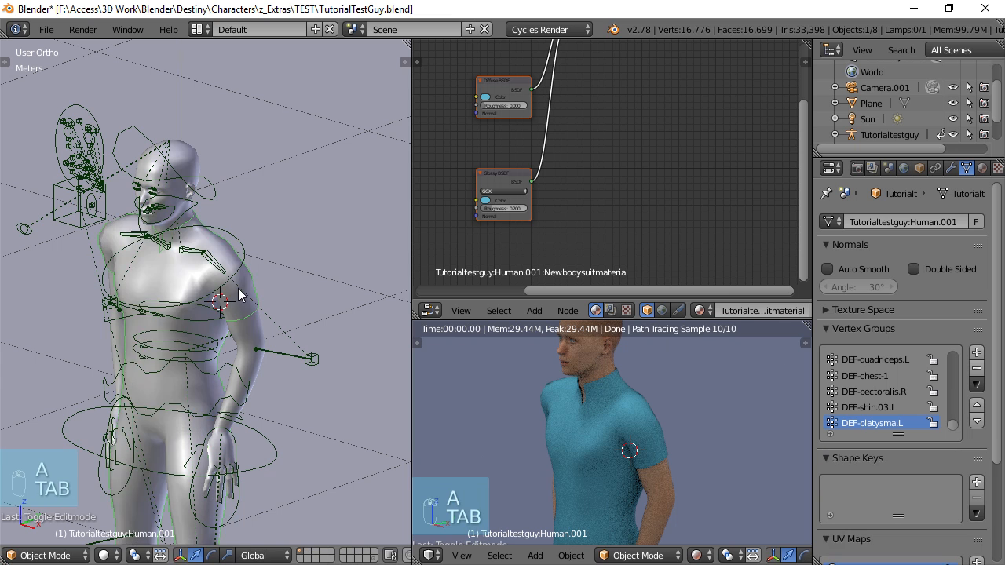
- Examine the upper body and the eyes up close in the rendered preview
mouse_move(241, 289)
middle_mouse_down()
mouse_move(242, 280)
mouse_move(247, 306)
mouse_move(206, 347)
mouse_move(251, 291)
middle_mouse_up()
scroll(547, 416, "down", 1)
middle_click_drag(547, 416, 639, 450, "shift")
scroll(636, 445, "up", 4)
scroll(636, 449, "down", 1)
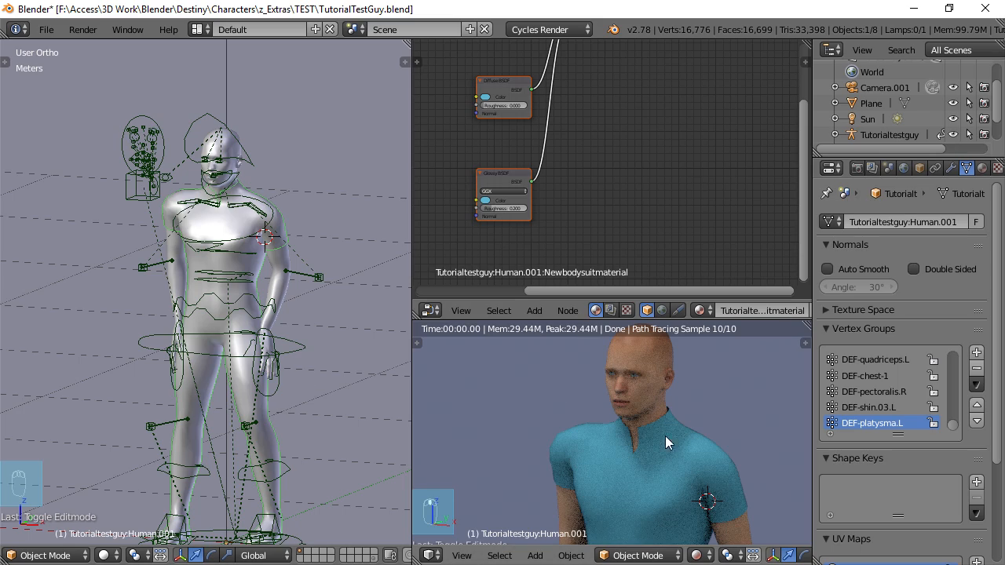
scroll(665, 442, "up", 3)
scroll(640, 463, "up", 6)
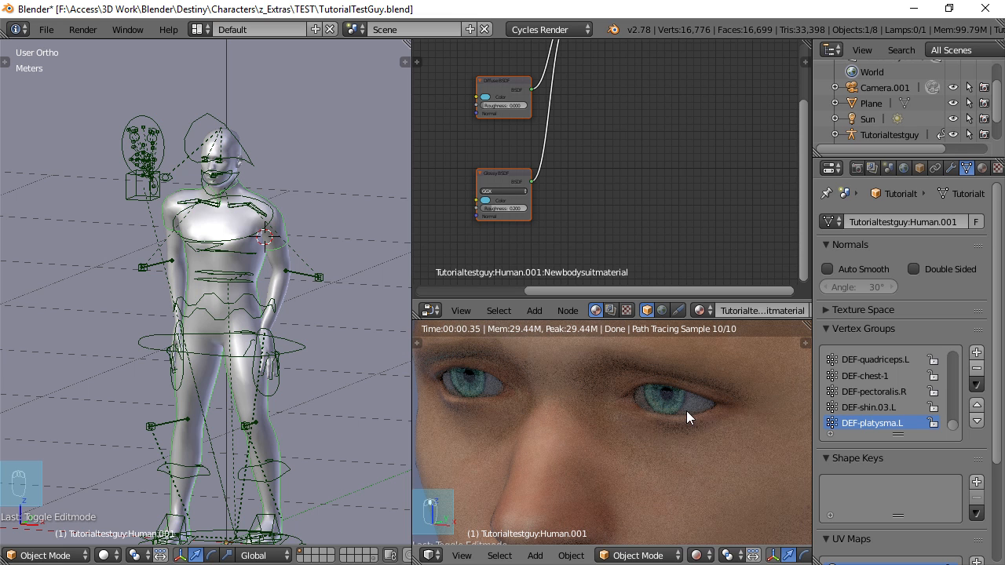
scroll(692, 420, "down", 2)
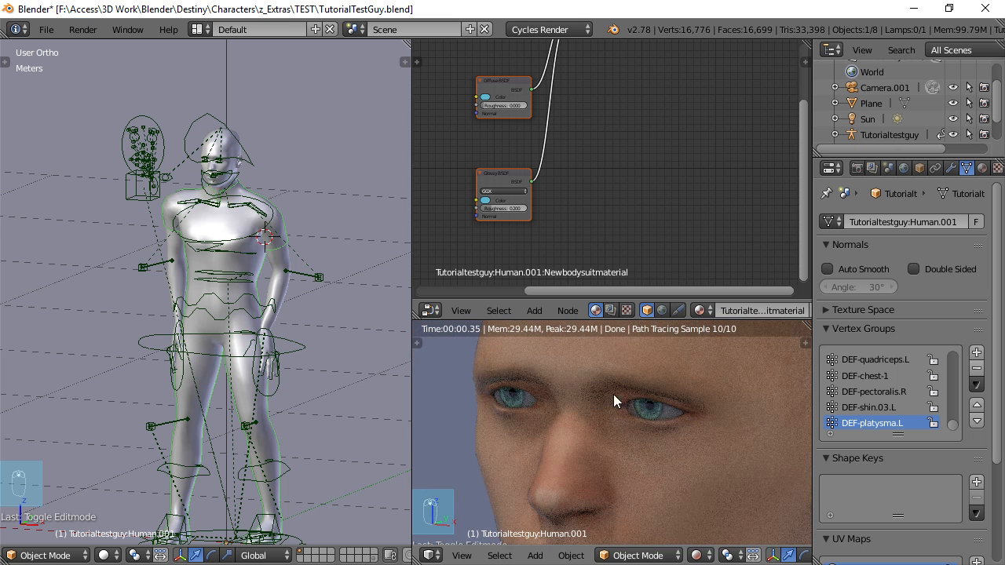
- Add a mesh plane at the 3D cursor near the character's left shoulder
scroll(226, 295, "down", 2)
scroll(226, 295, "down", 1)
scroll(296, 278, "down", 2)
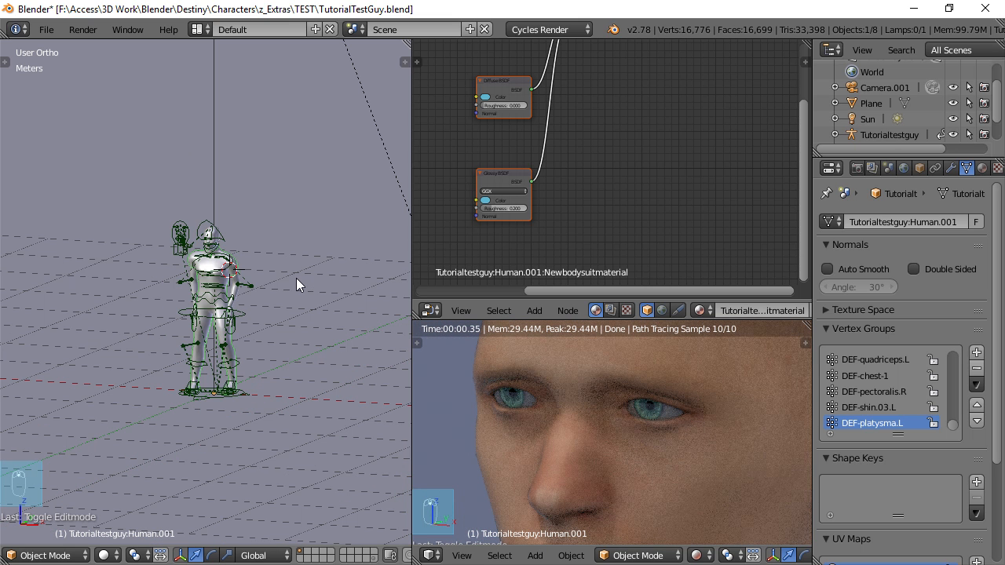
key("shift+a")
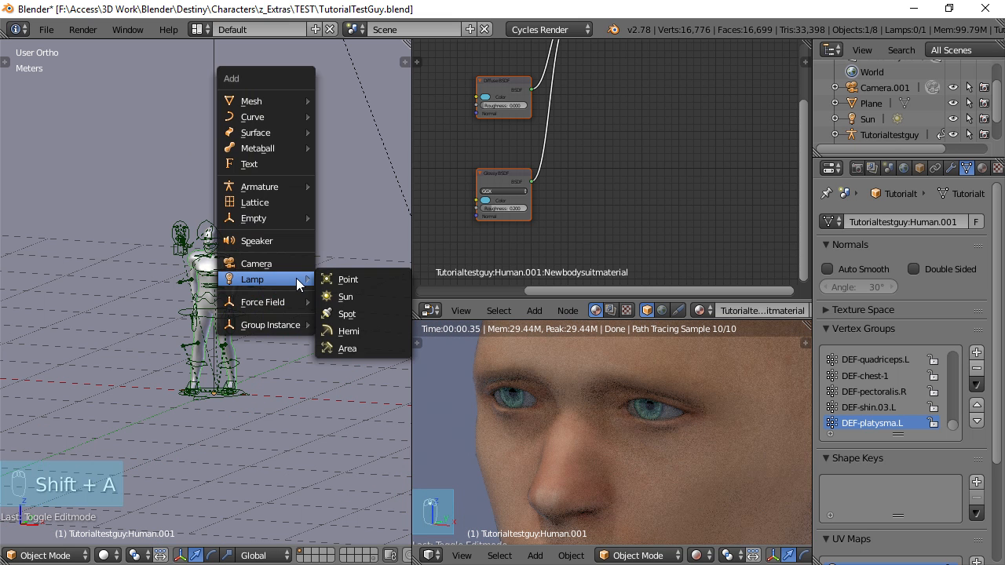
mouse_move(267, 100)
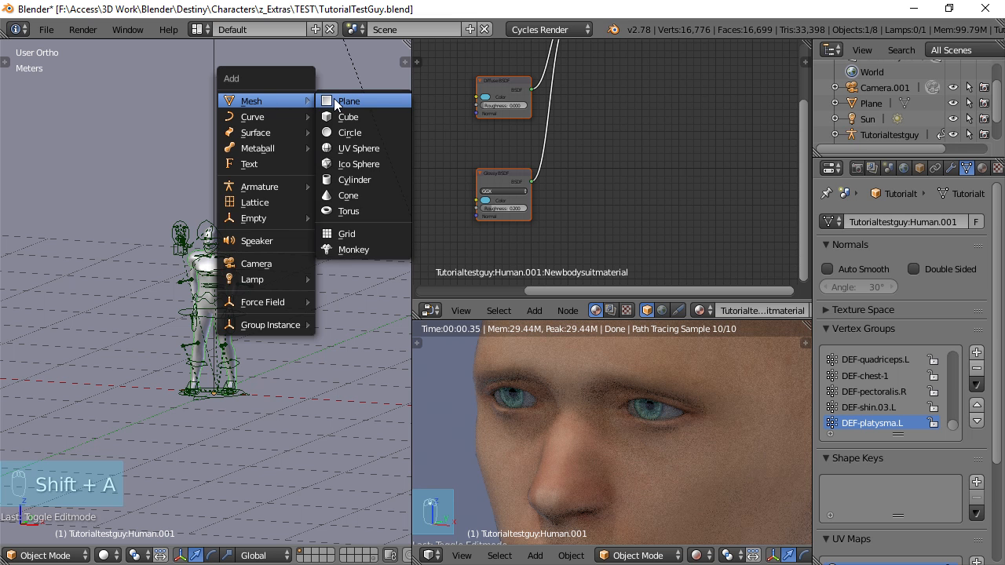
left_click(337, 100)
middle_click_drag(292, 316, 253, 303)
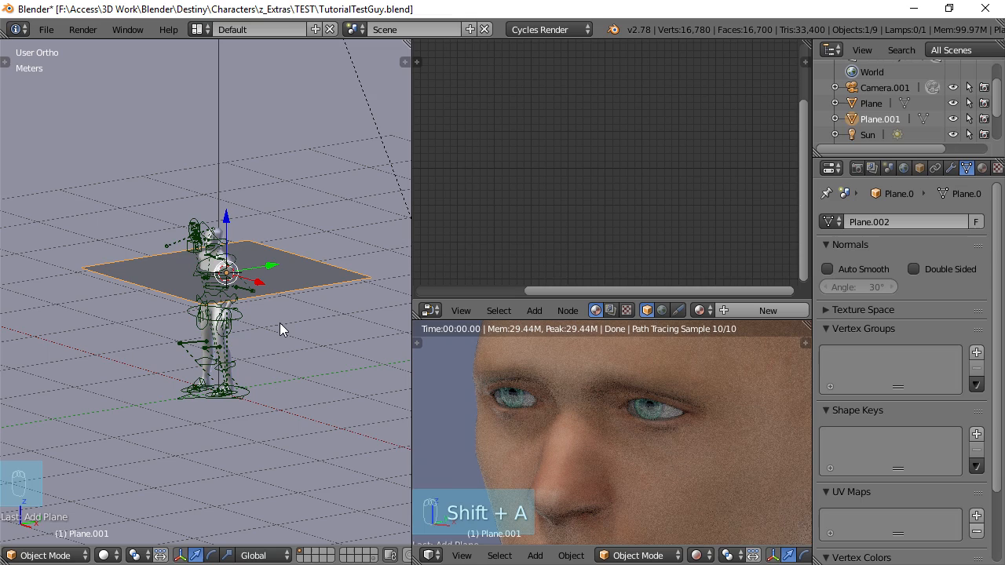
- Rotate the new plane 90° about the X axis and scale it down to a small panel narrower than the shoulders
key("r")
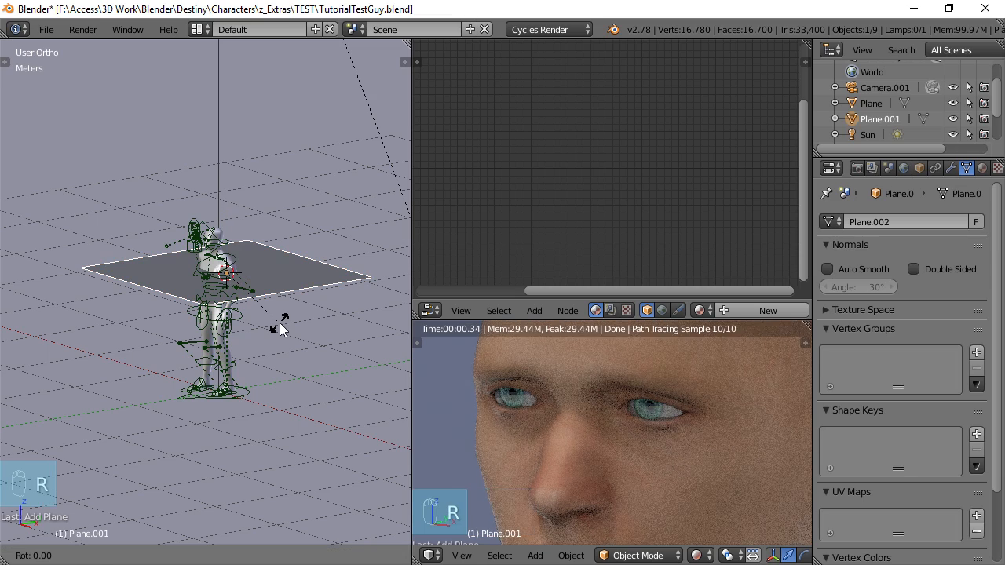
key("x")
key("9")
key("0")
key("Return")
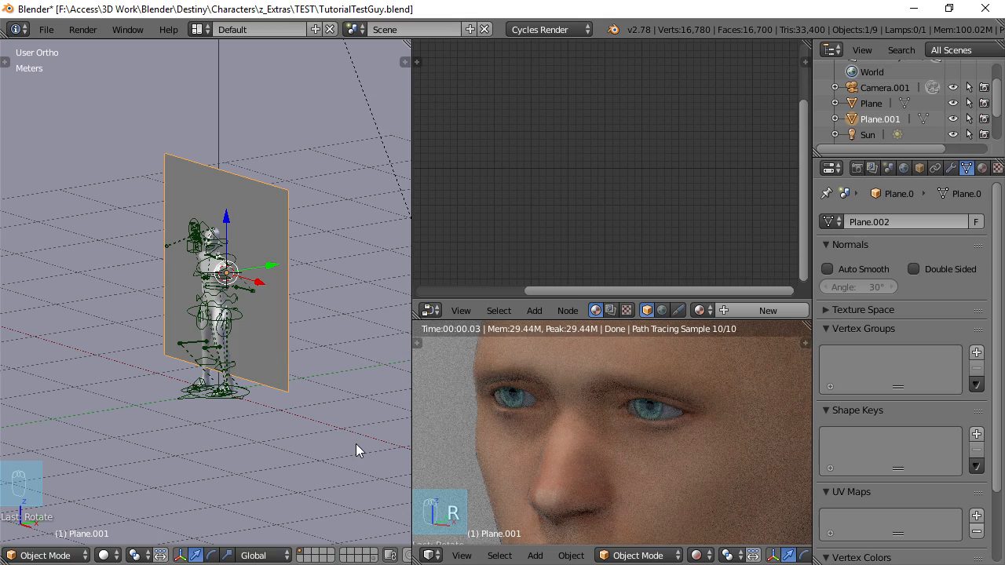
key("s")
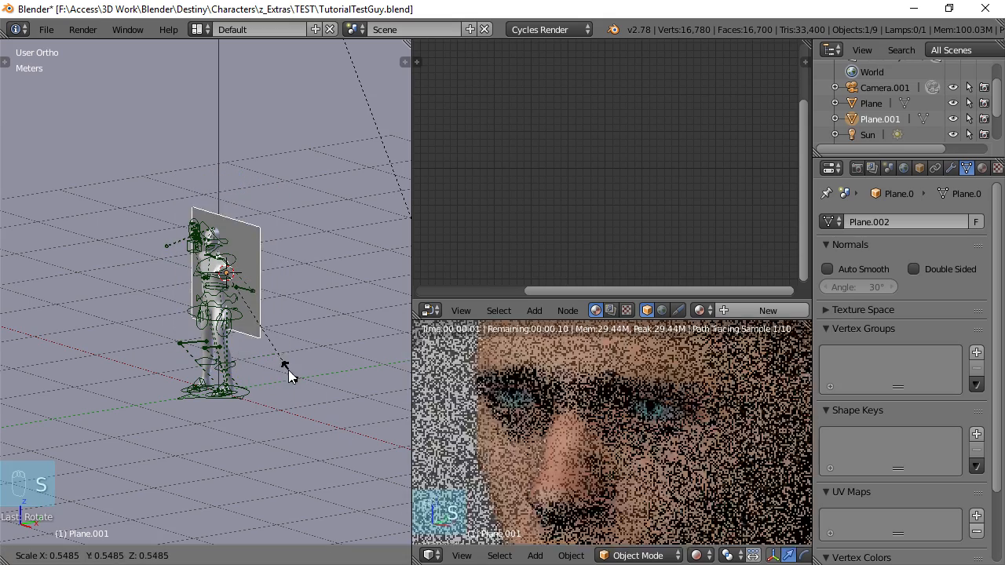
left_click(241, 307)
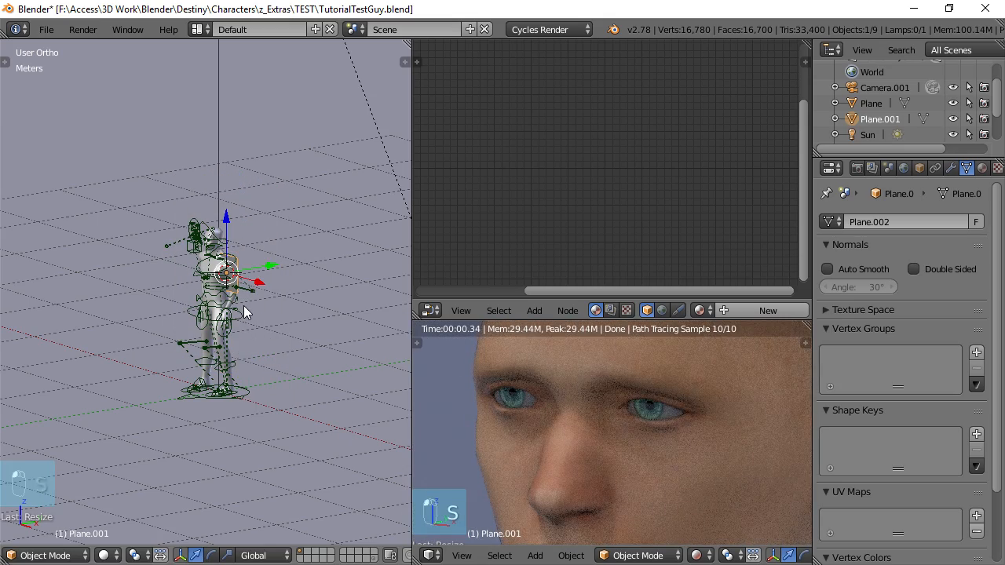
- In top view, move the small plane in front of the character on his left side and rotate it about -22° to face him
key("KP_7")
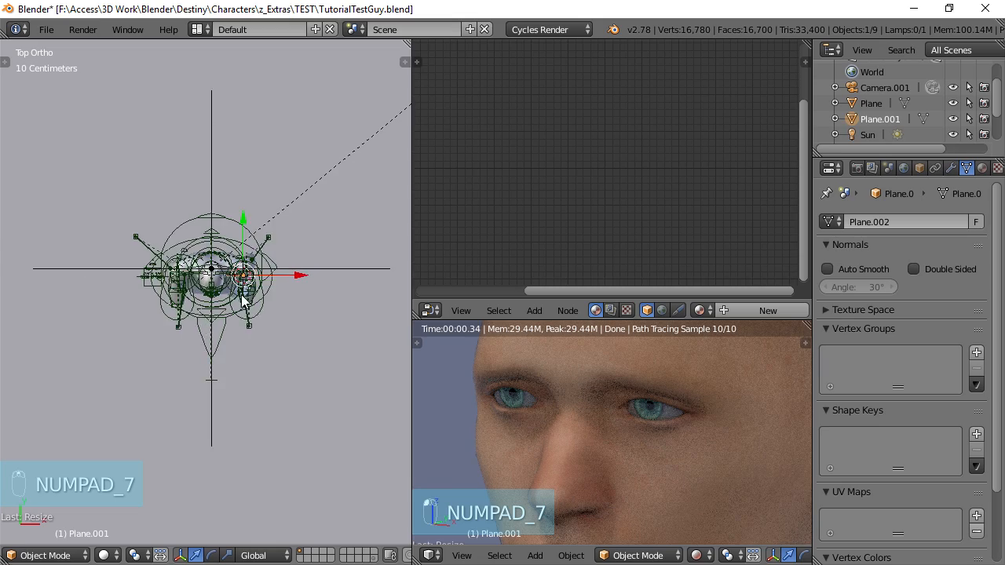
middle_click_drag(242, 301, 149, 245, "shift")
key("g")
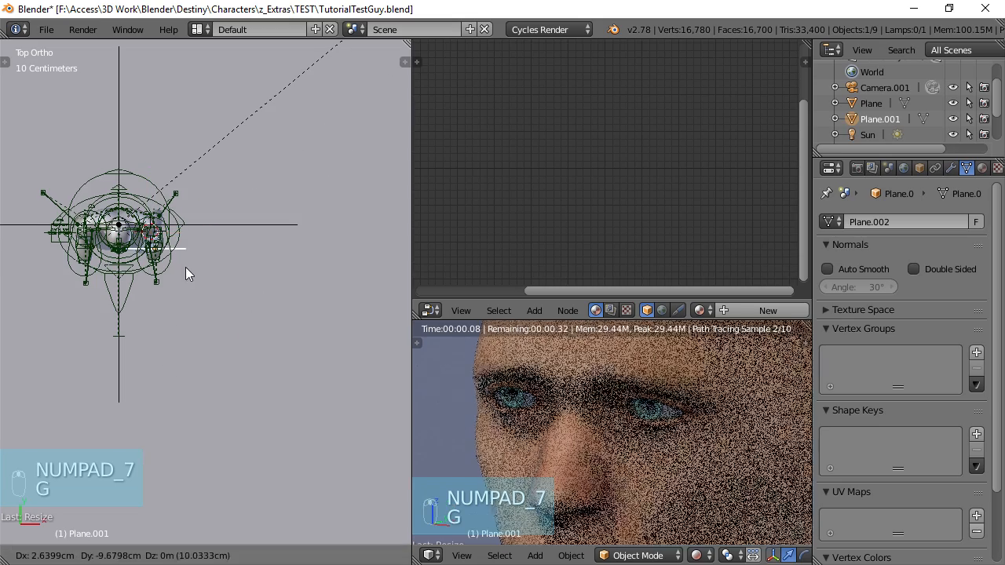
left_click(214, 360)
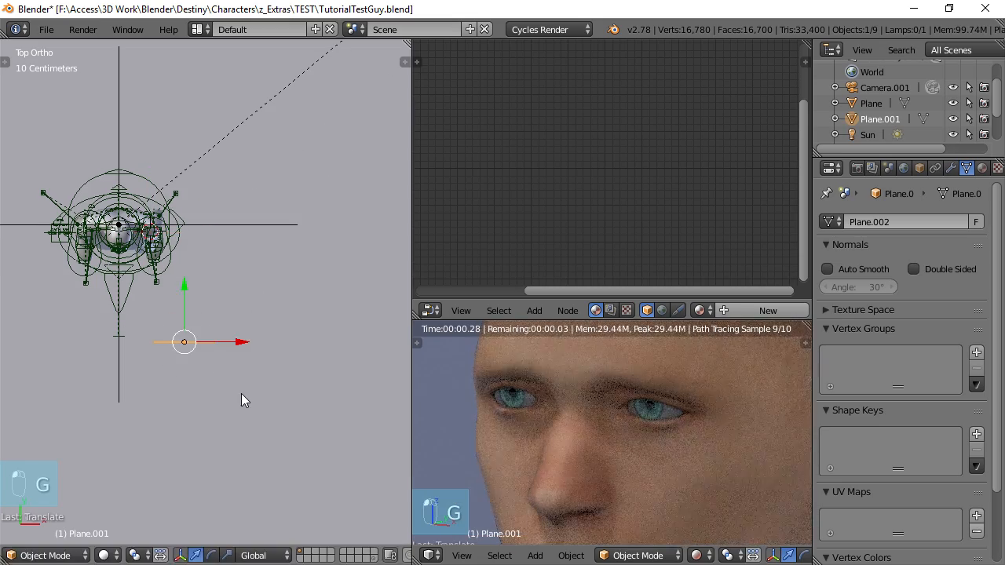
key("r")
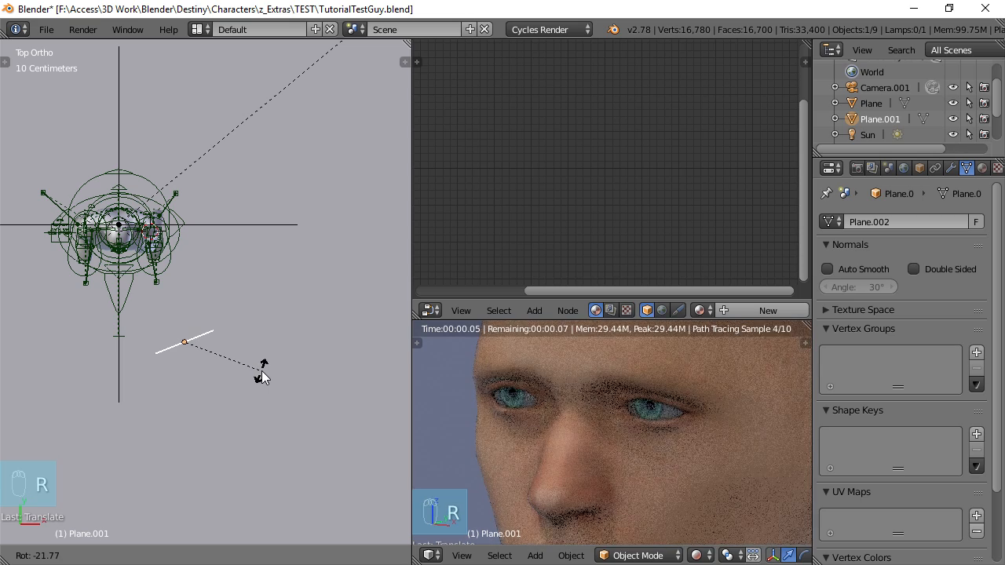
left_click(262, 375)
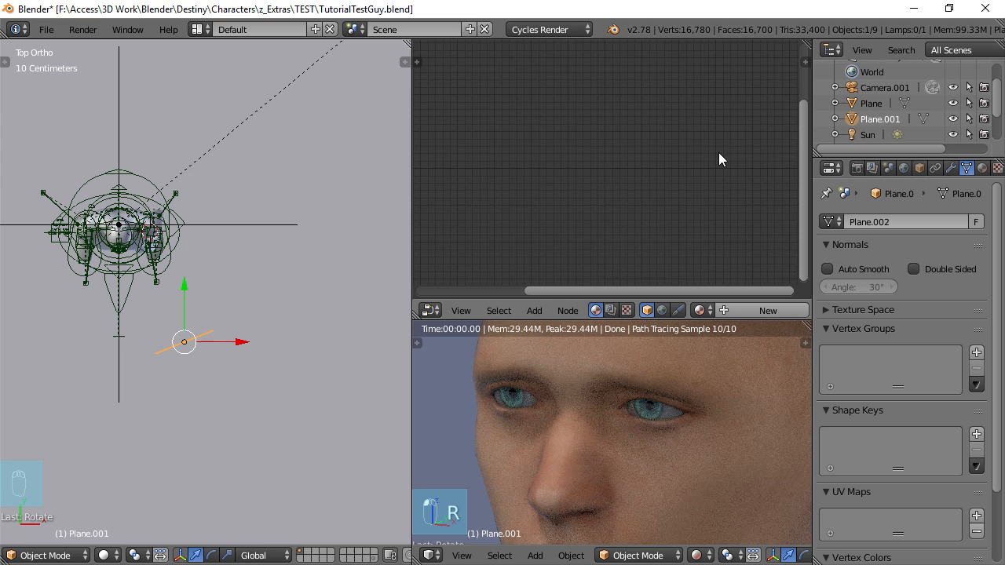
- Create a new material for the plane and name it lamp_eyes
left_click(981, 169)
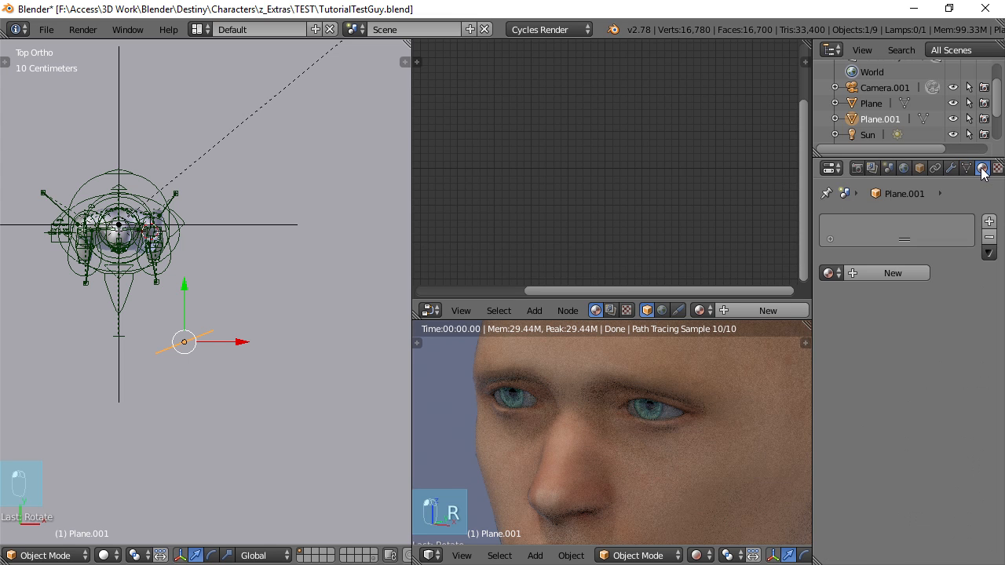
left_click(892, 272)
left_click(860, 275)
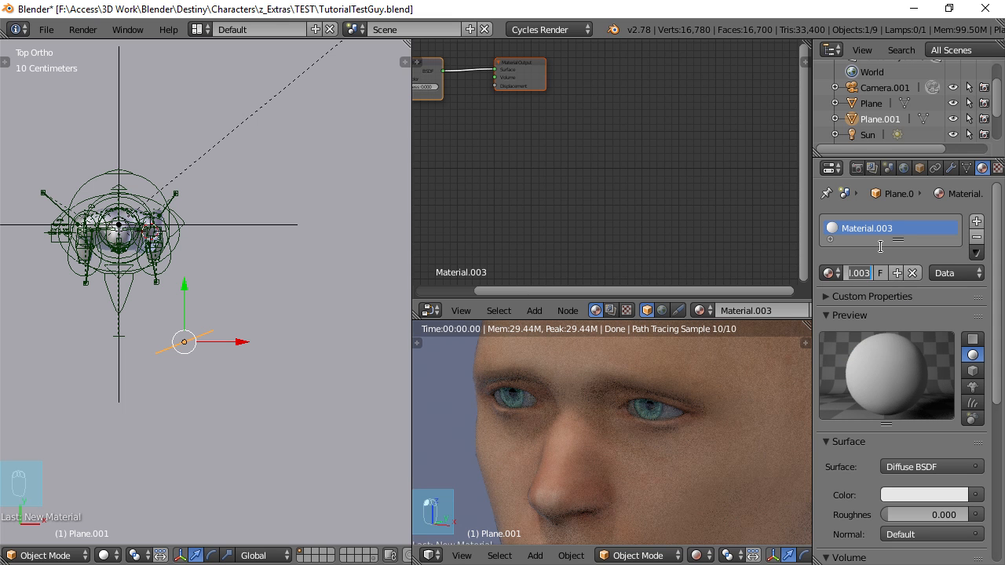
key("BackSpace")
type("amp_eyes")
key("Return")
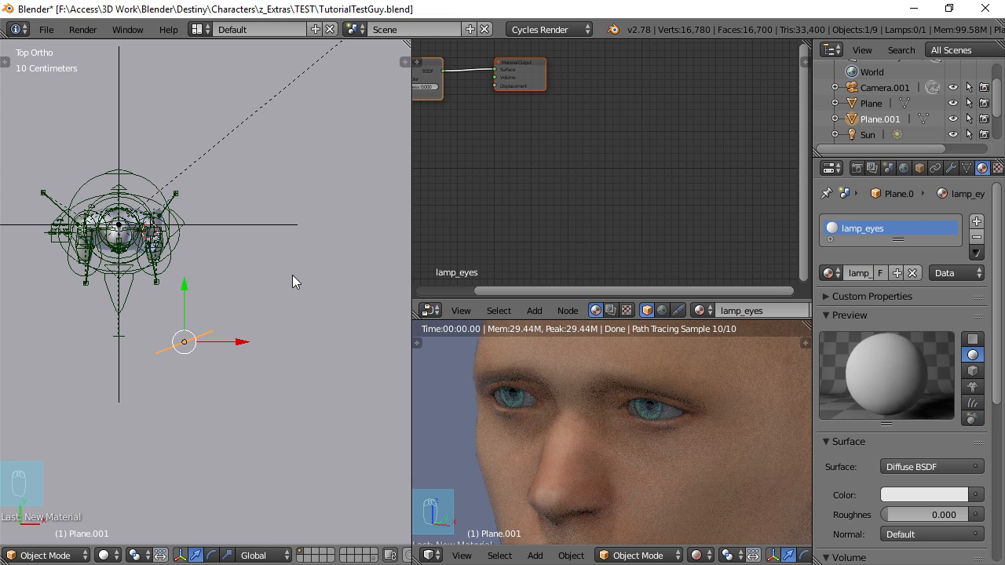
- Change the lamp_eyes surface shader to Emission and set its strength to 5
left_click(917, 466)
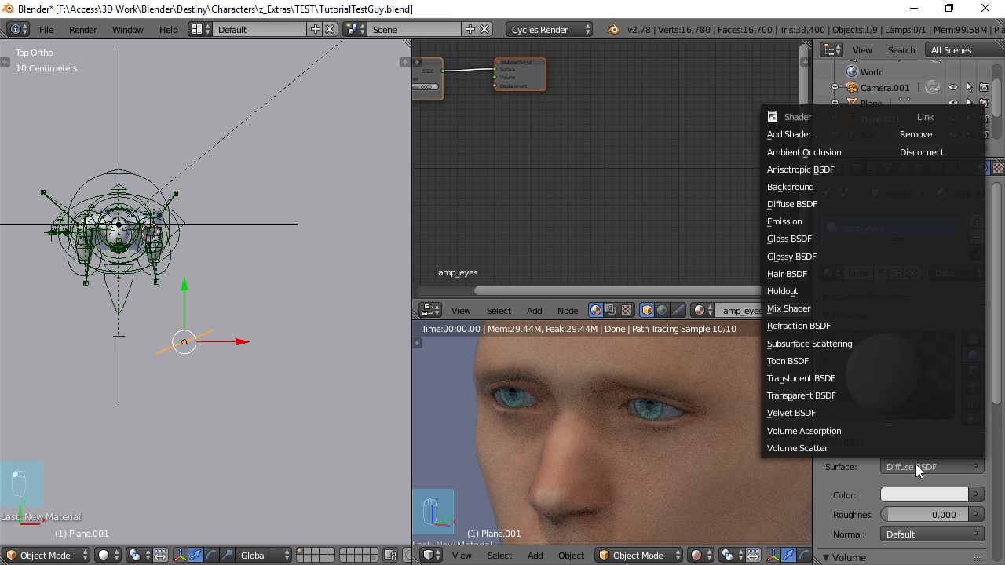
left_click(791, 224)
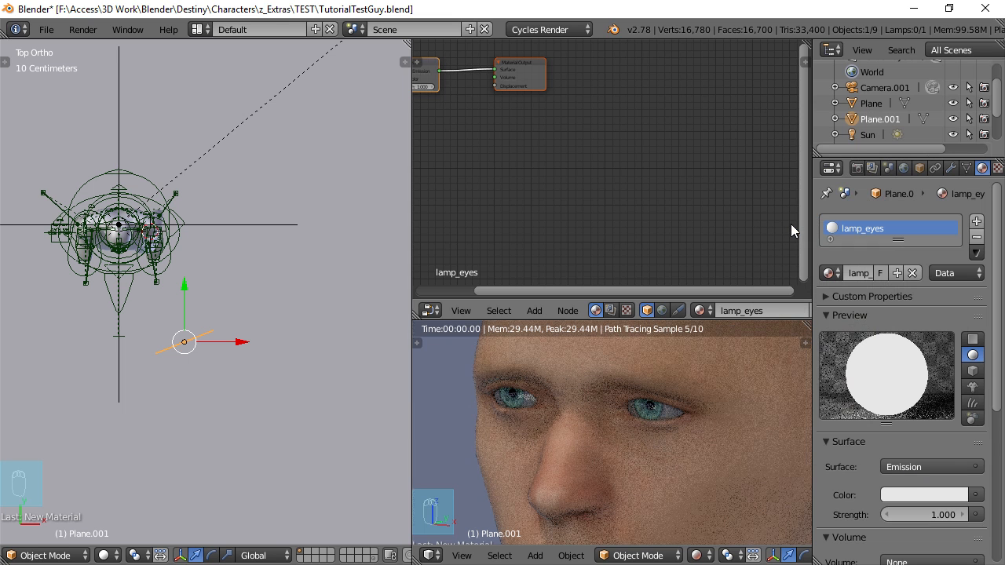
scroll(655, 189, "down", 3)
middle_click_drag(524, 126, 610, 151)
scroll(611, 152, "up", 6)
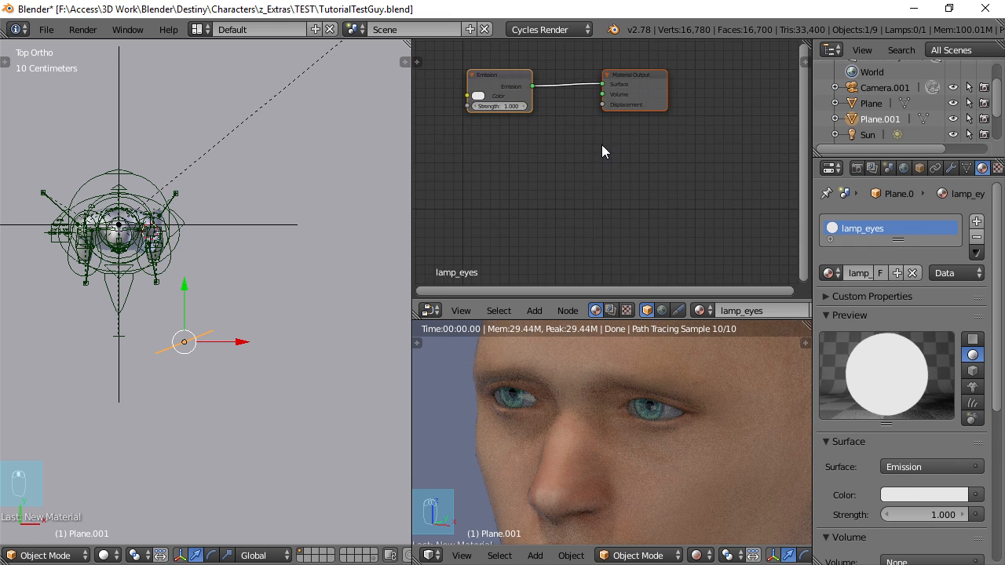
middle_click_drag(561, 128, 600, 217)
scroll(593, 206, "up", 1)
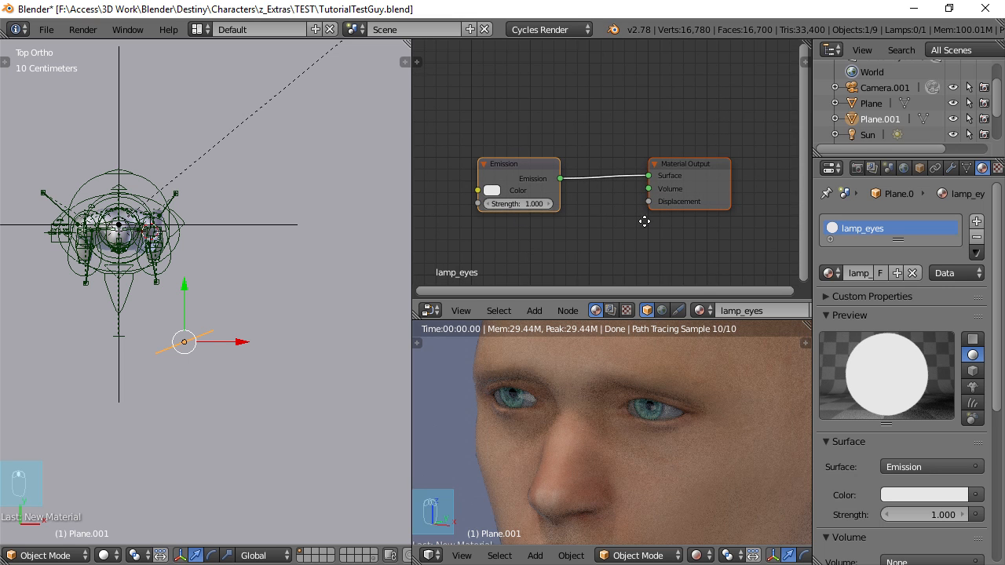
middle_click_drag(644, 222, 634, 192)
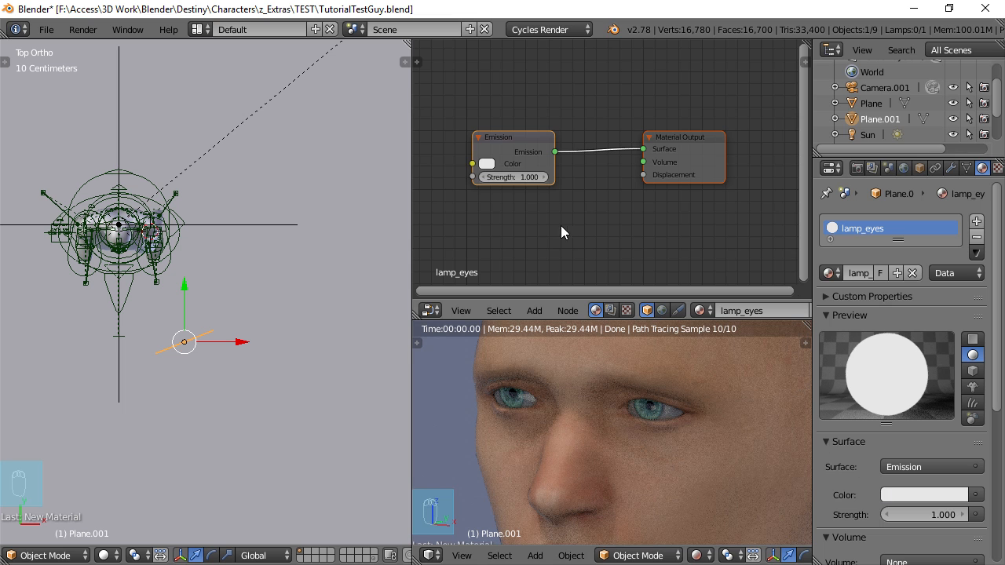
left_click(521, 177)
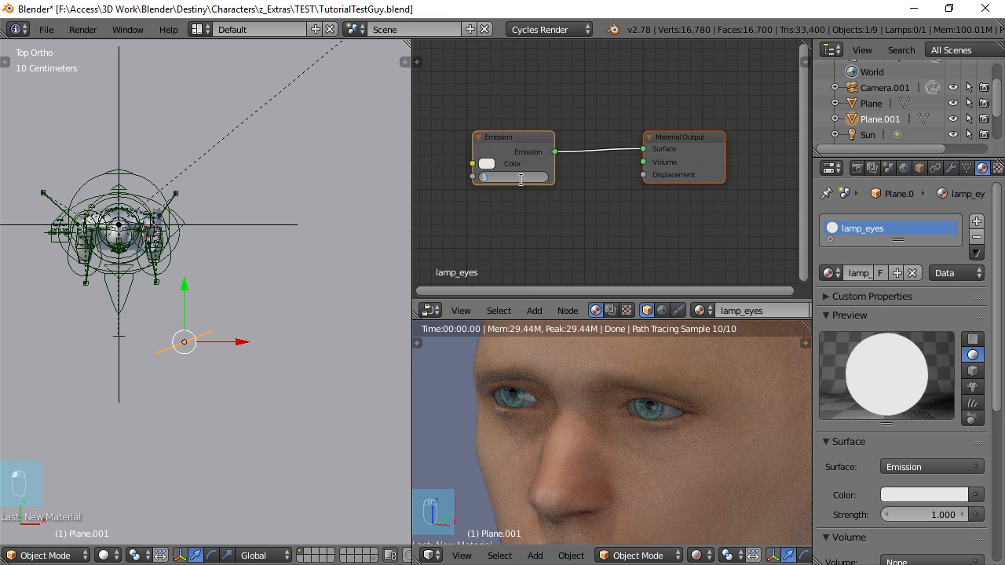
key("Return")
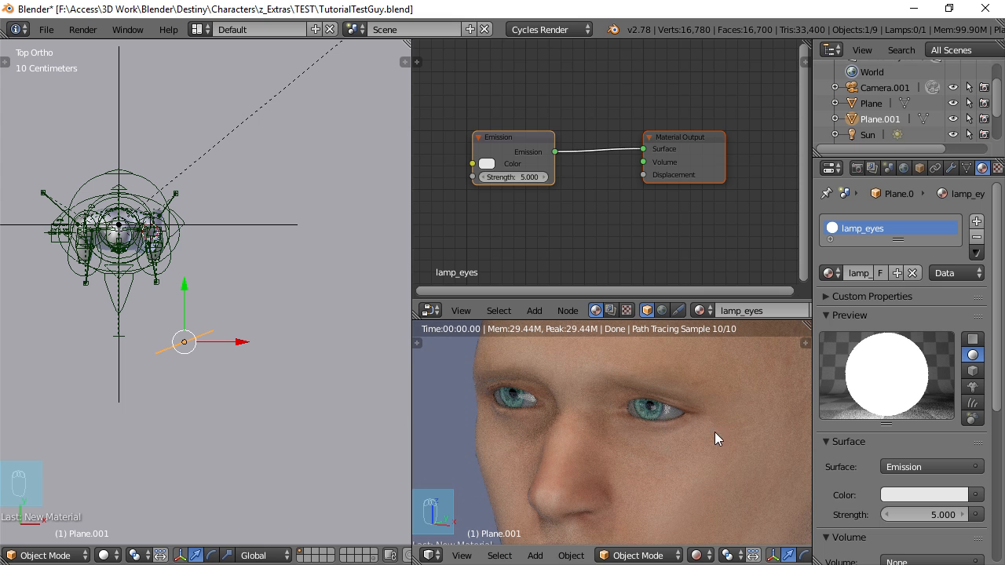
- Examine the effect of the emitting plane on the face and eyes in the rendered preview from near and far
scroll(694, 428, "down", 4)
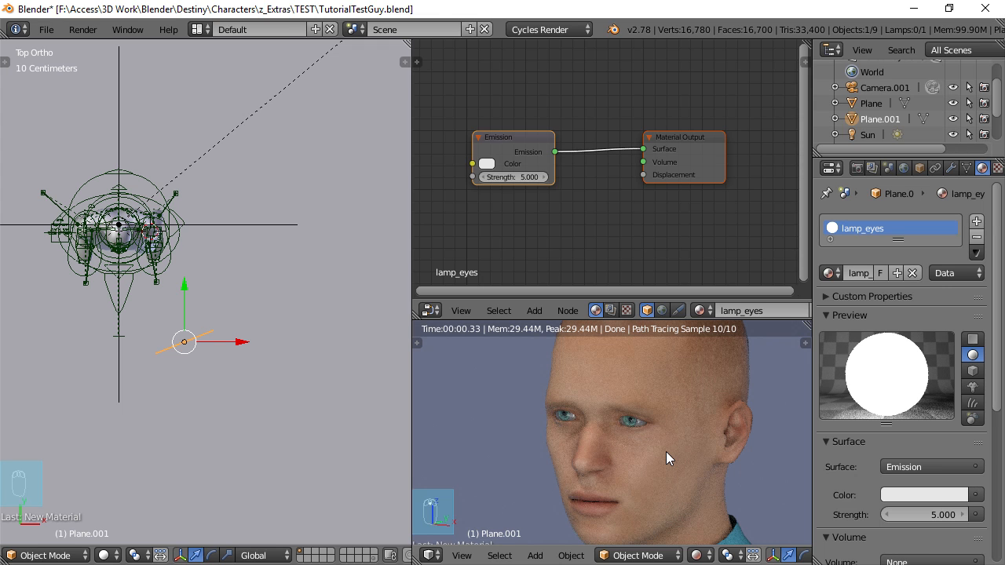
scroll(651, 444, "down", 2)
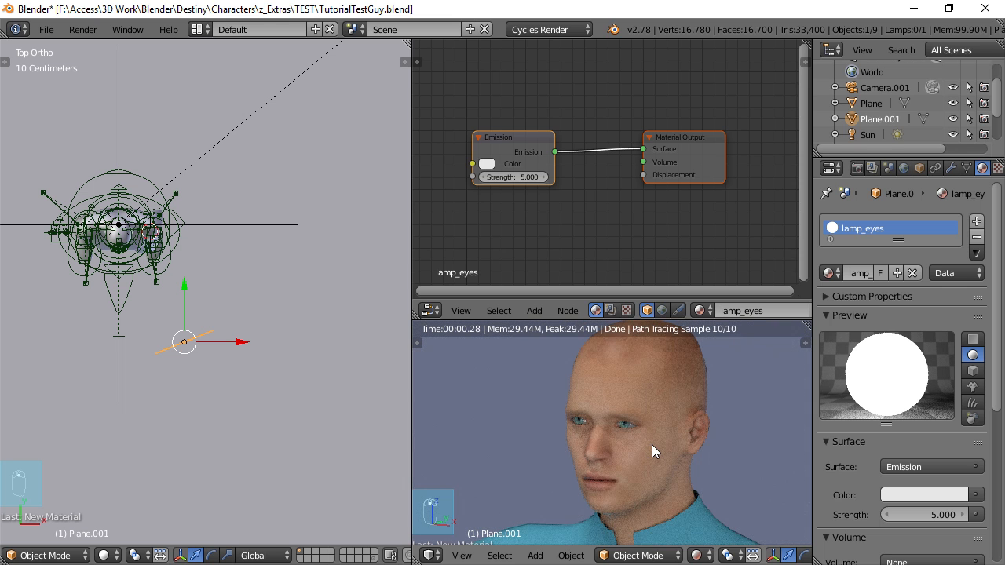
scroll(652, 445, "up", 2)
middle_click_drag(617, 458, 607, 448)
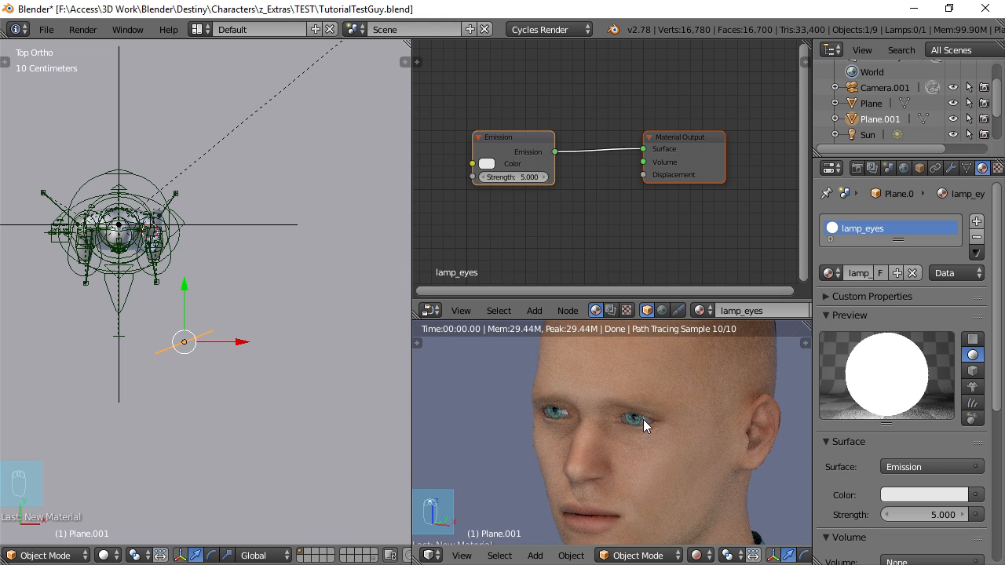
scroll(643, 419, "down", 4)
scroll(663, 444, "up", 2)
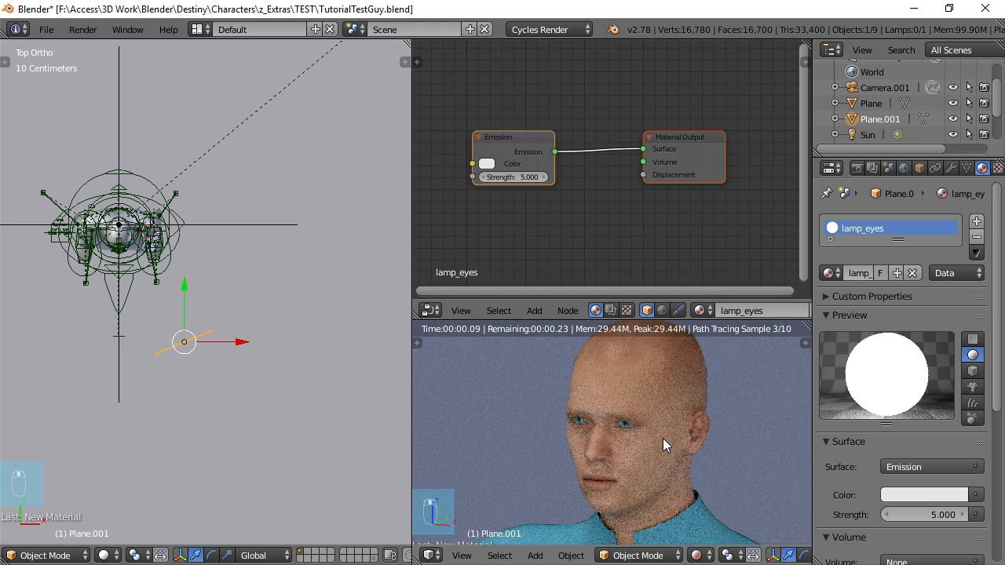
scroll(202, 323, "down", 2)
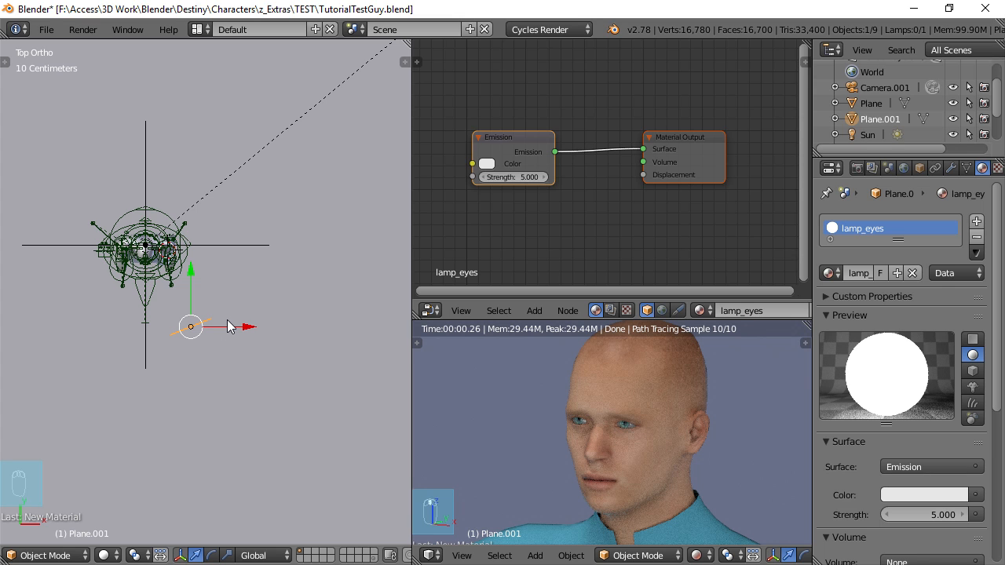
- Save the file and show the last scene layer in addition to the current one
key("ctrl+s")
left_click(228, 325)
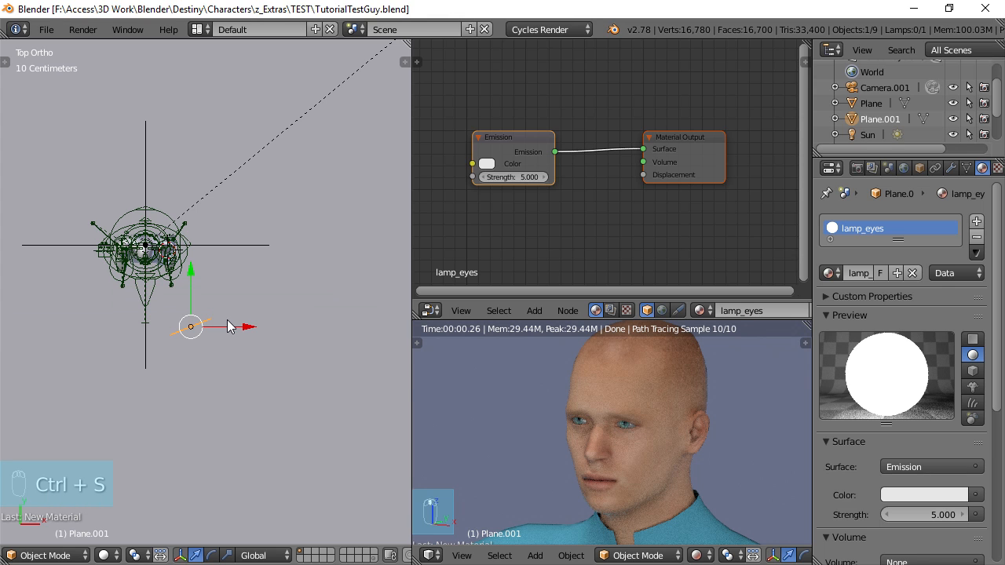
scroll(241, 350, "down", 5)
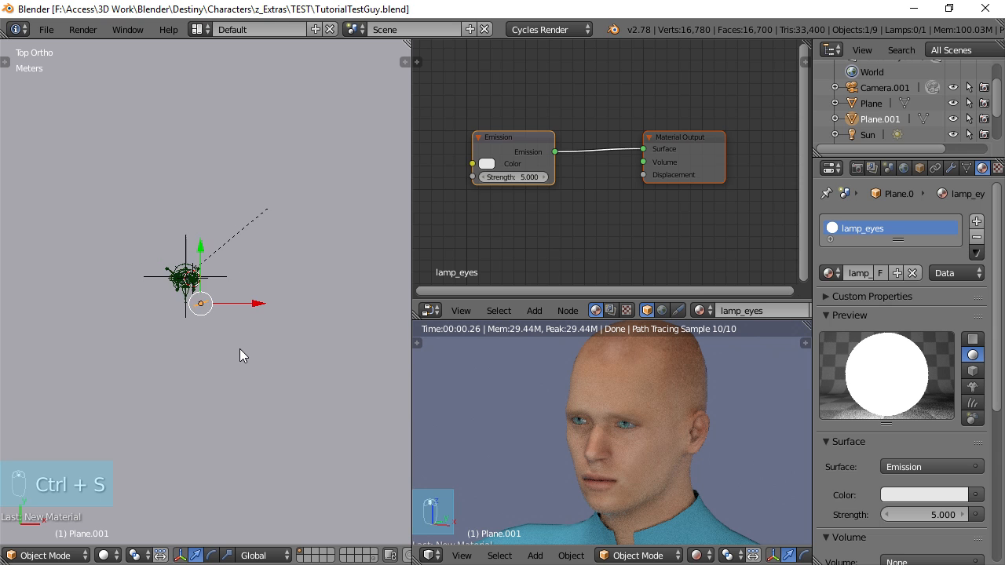
scroll(240, 354, "up", 4)
scroll(240, 354, "down", 2)
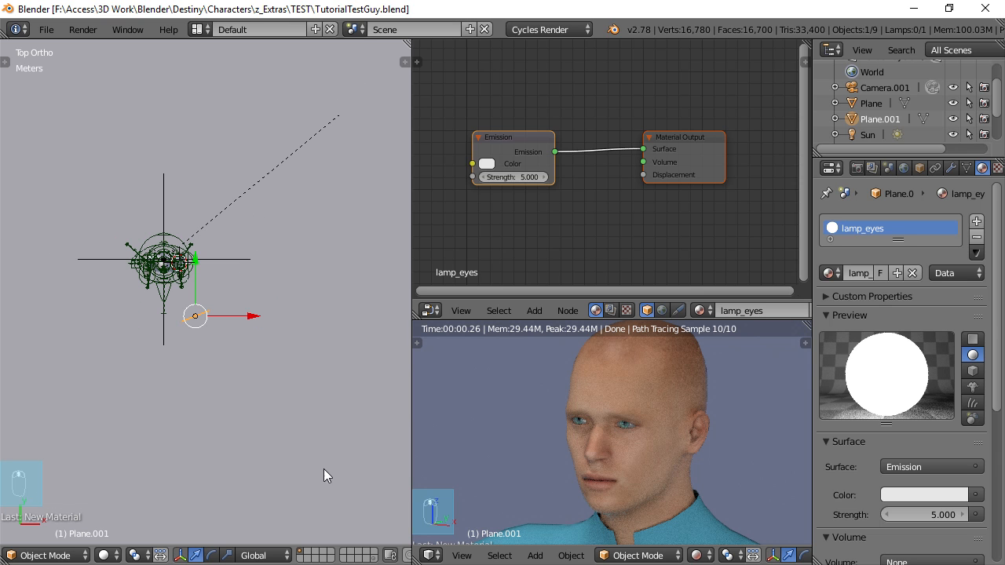
left_click(375, 560, "shift")
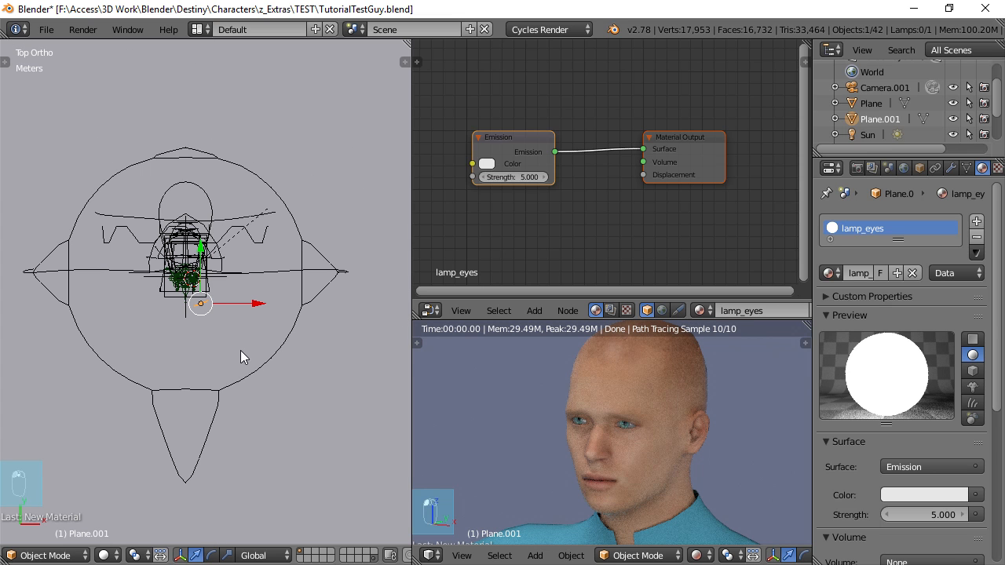
- Select Camera.001 and check where it sits relative to the character in the top and angled views
left_click(874, 87)
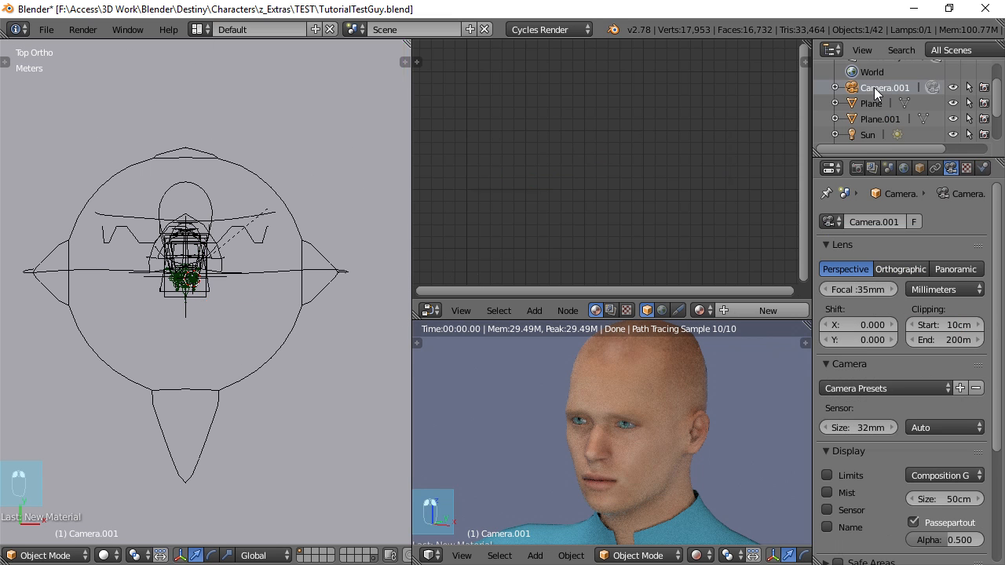
scroll(289, 338, "down", 8)
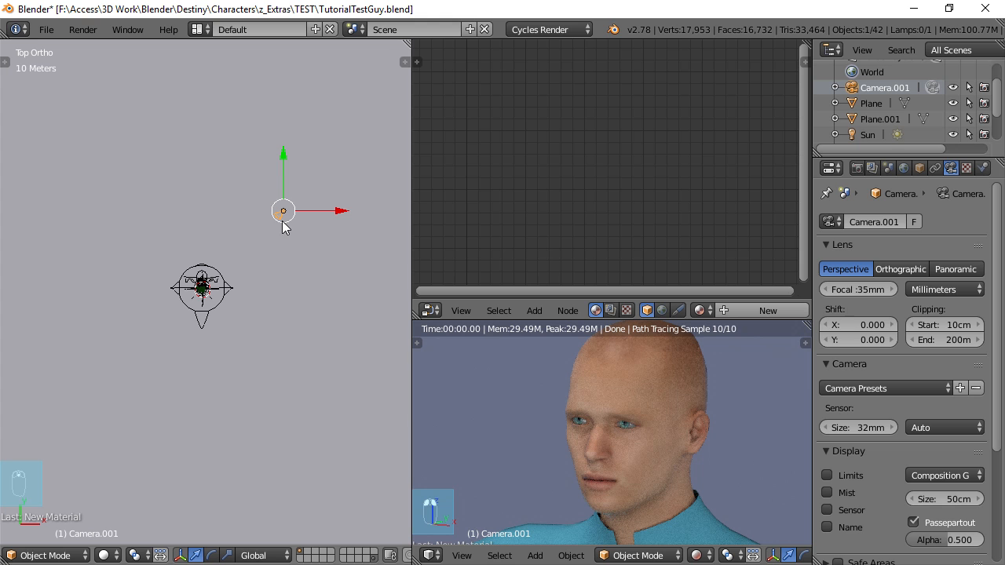
scroll(585, 404, "down", 5)
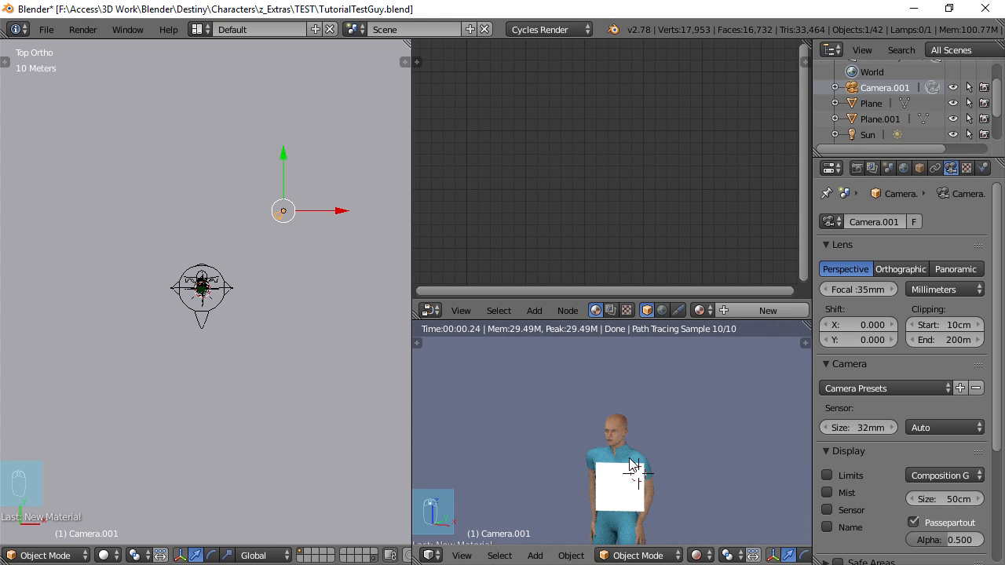
middle_click_drag(175, 390, 146, 257)
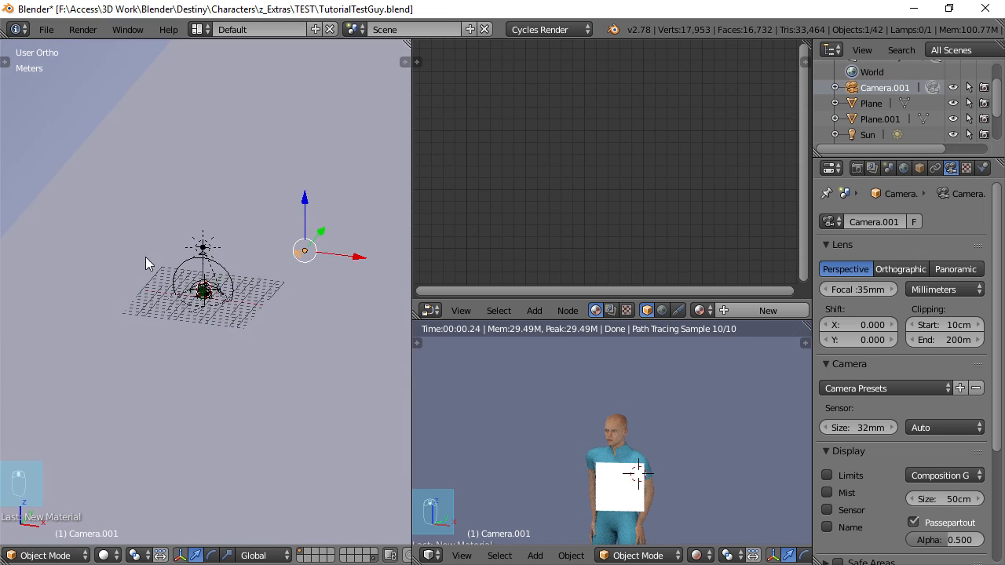
scroll(227, 308, "up", 15)
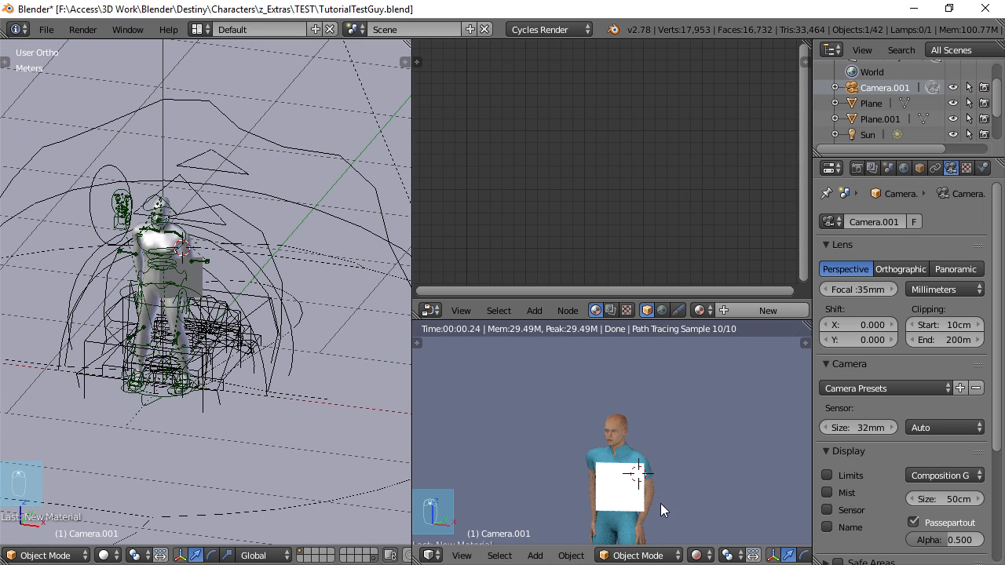
- Turn off Camera ray visibility for the emitting plane in its Cycles object settings
scroll(638, 503, "up", 4)
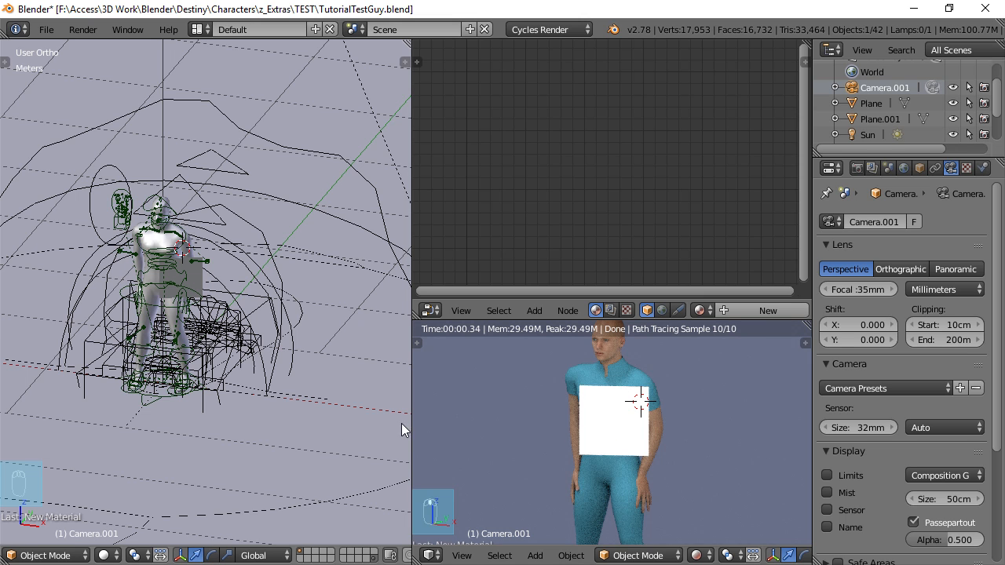
scroll(247, 428, "up", 5)
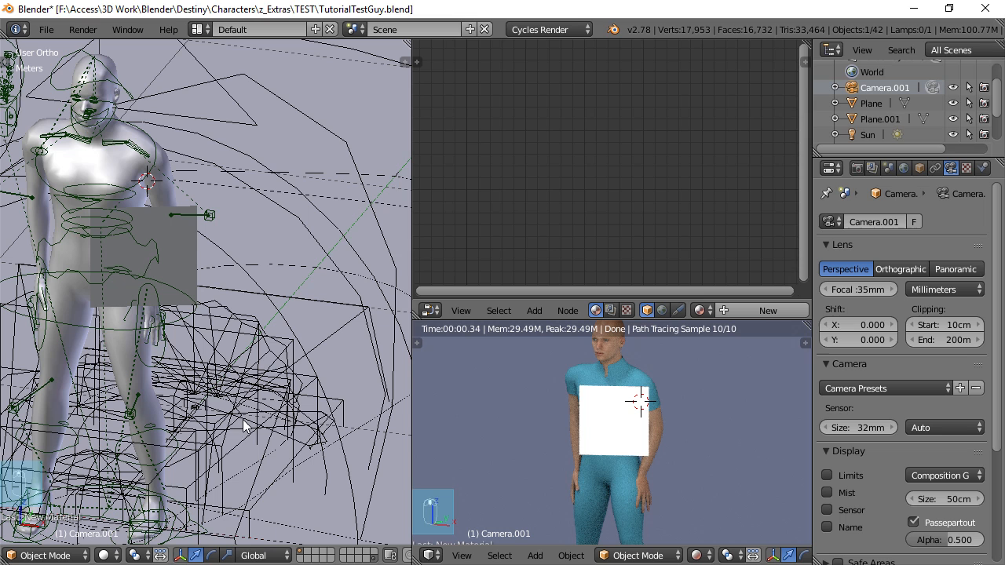
right_click(188, 252)
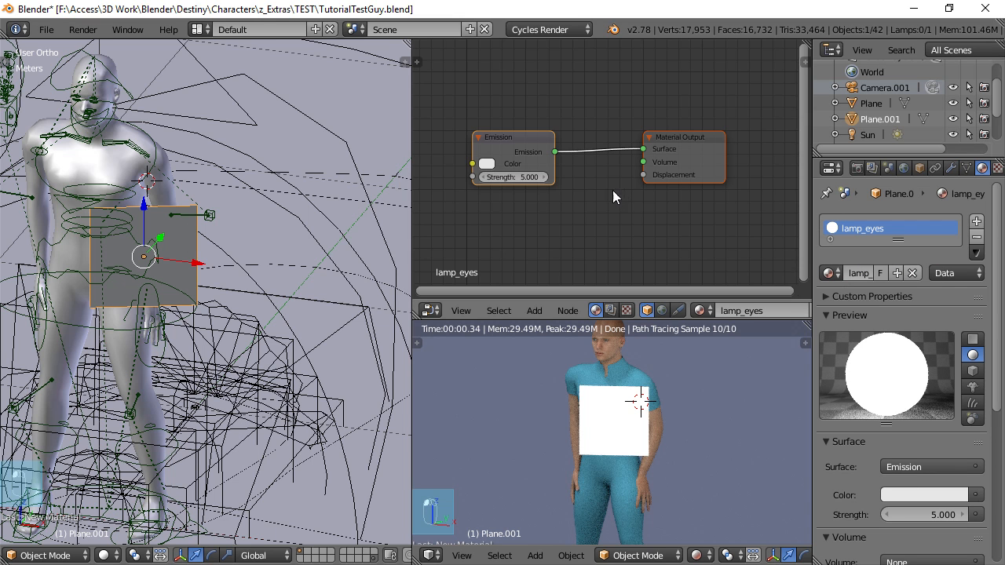
left_click(920, 166)
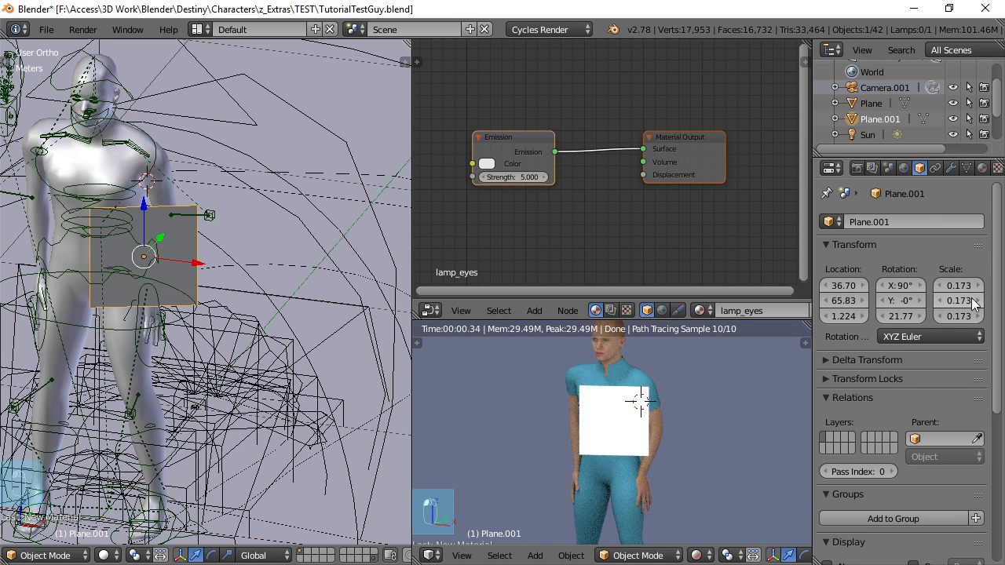
scroll(995, 275, "down", 5)
scroll(997, 361, "down", 3)
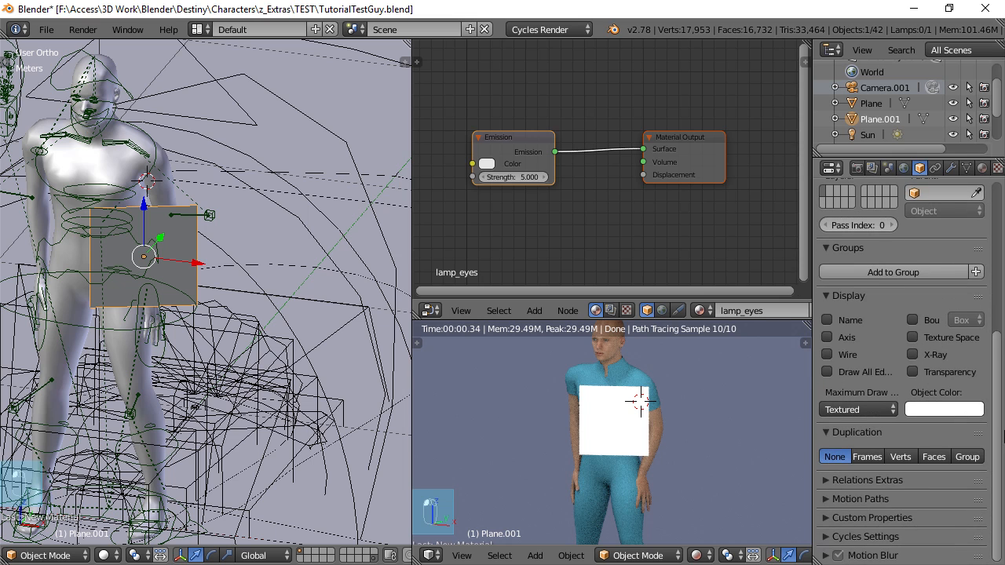
left_click(826, 539)
scroll(850, 506, "down", 4)
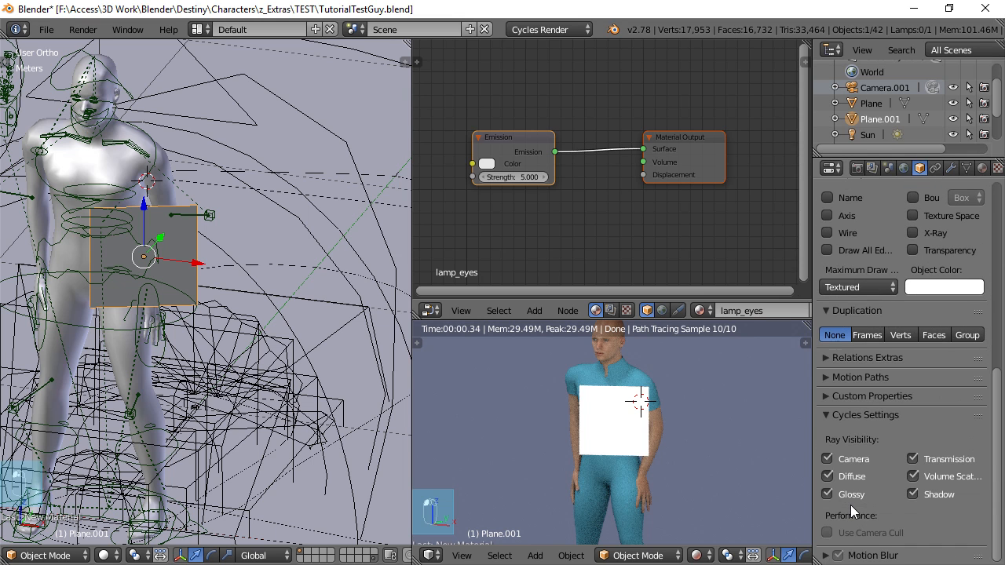
left_click(827, 459)
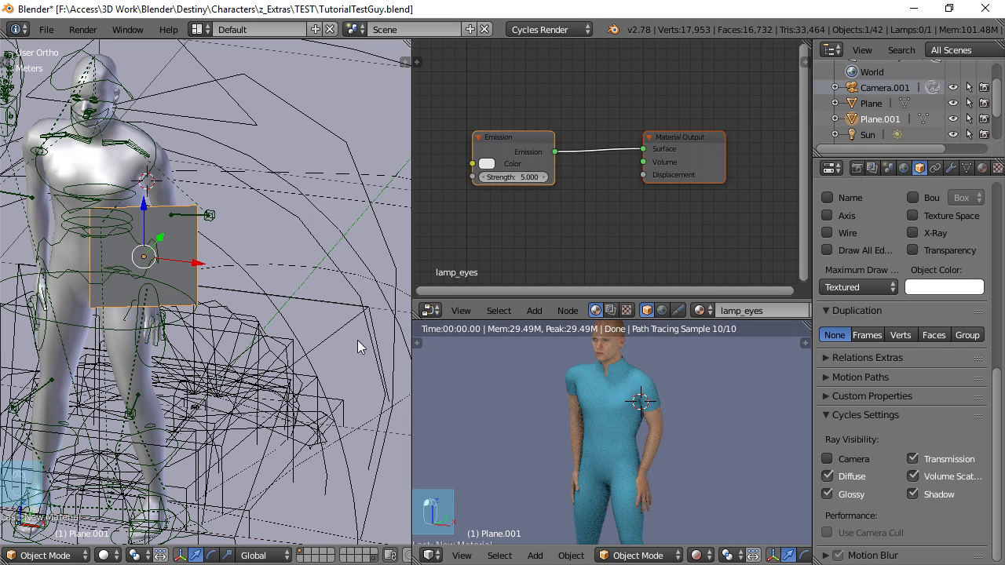
scroll(133, 302, "up", 2)
scroll(243, 341, "down", 3)
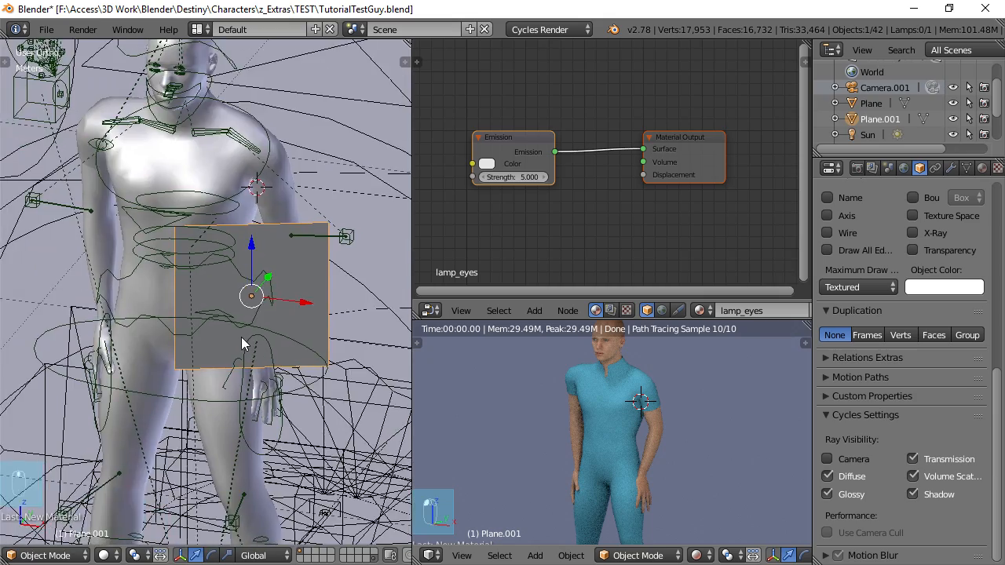
middle_click_drag(266, 333, 274, 271)
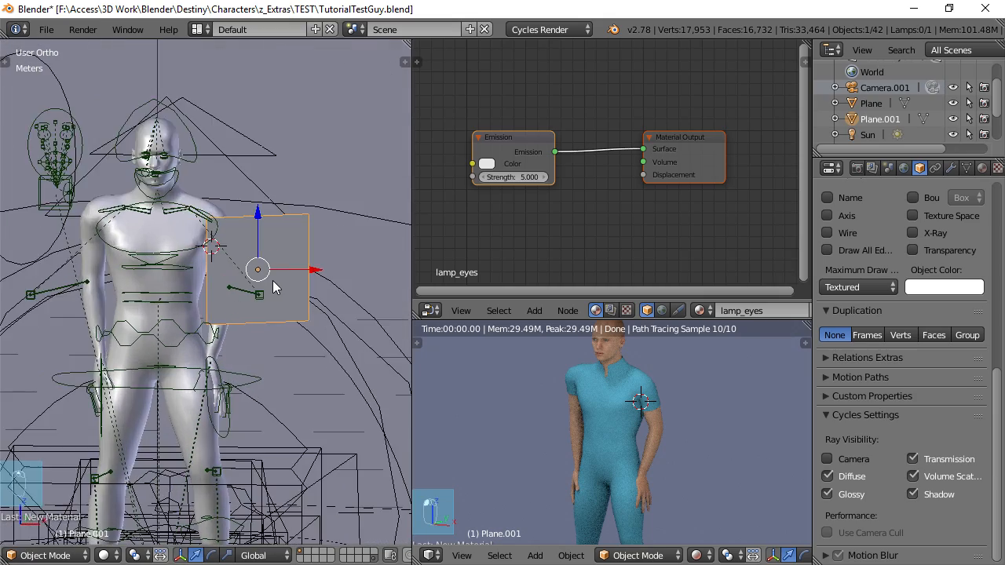
scroll(273, 280, "up", 4)
middle_click_drag(218, 201, 228, 274, "shift")
scroll(265, 289, "up", 1)
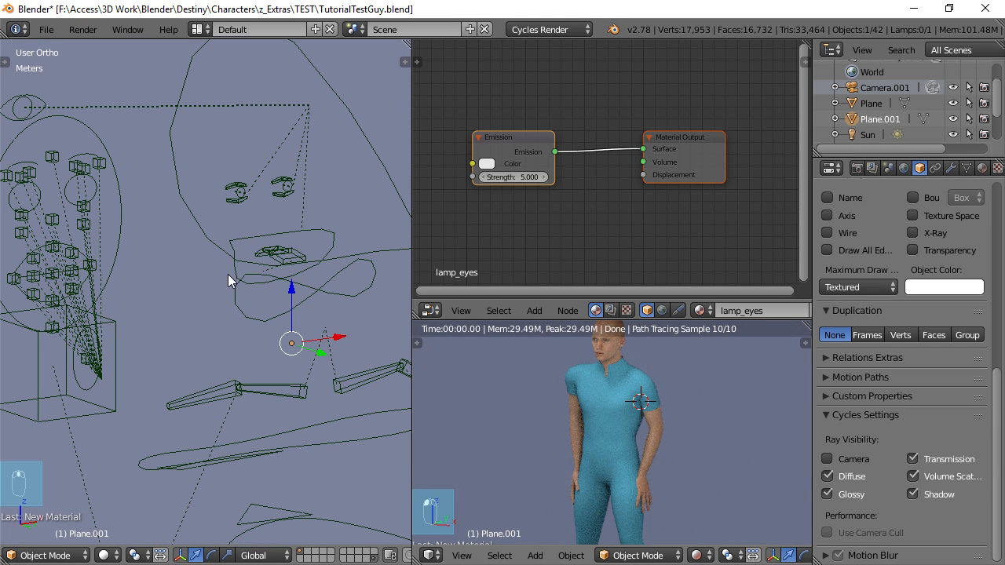
right_click(241, 190)
scroll(259, 228, "down", 2)
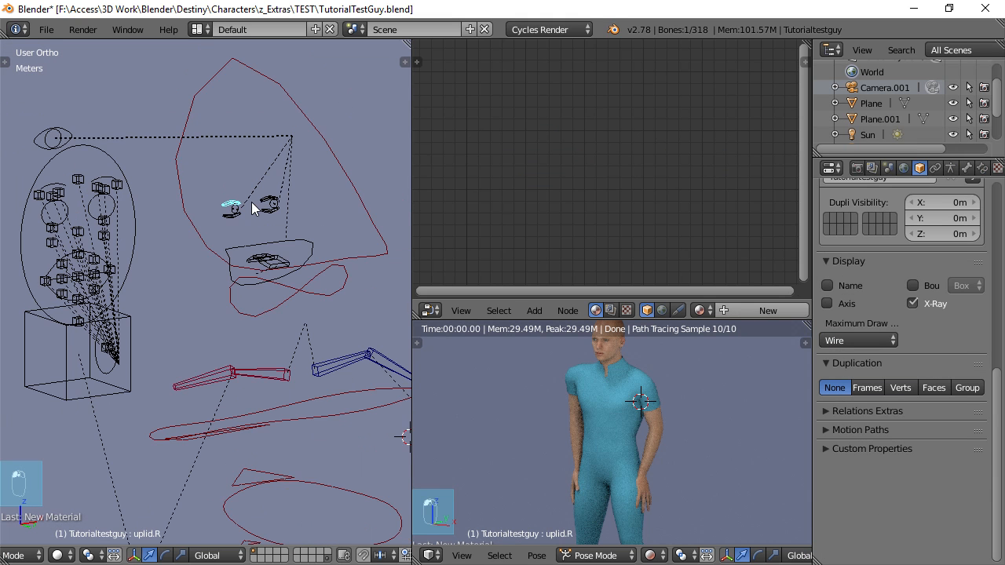
key("a")
scroll(268, 245, "down", 5)
scroll(255, 247, "down", 7)
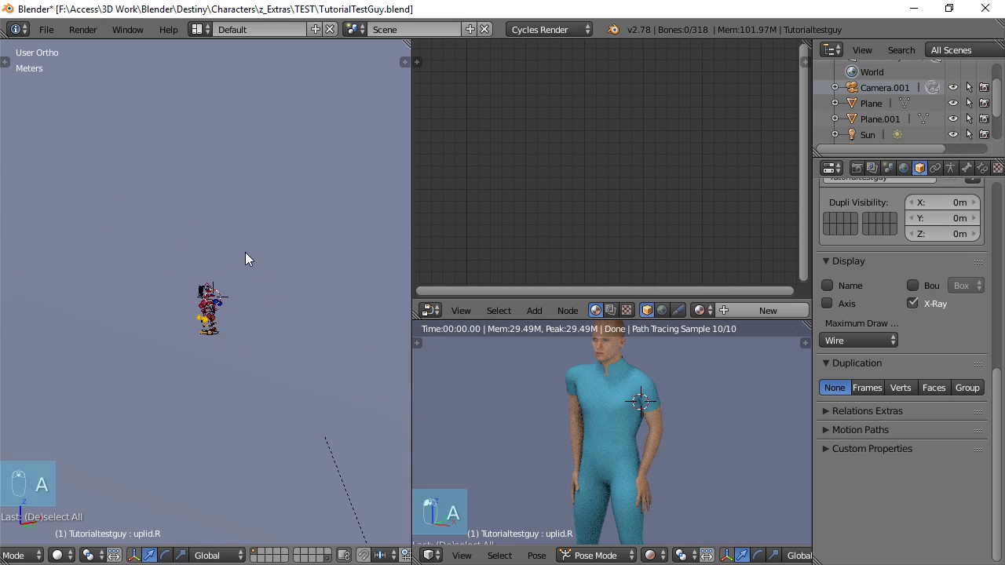
scroll(243, 245, "up", 4)
middle_click_drag(242, 240, 248, 276)
scroll(251, 276, "up", 10)
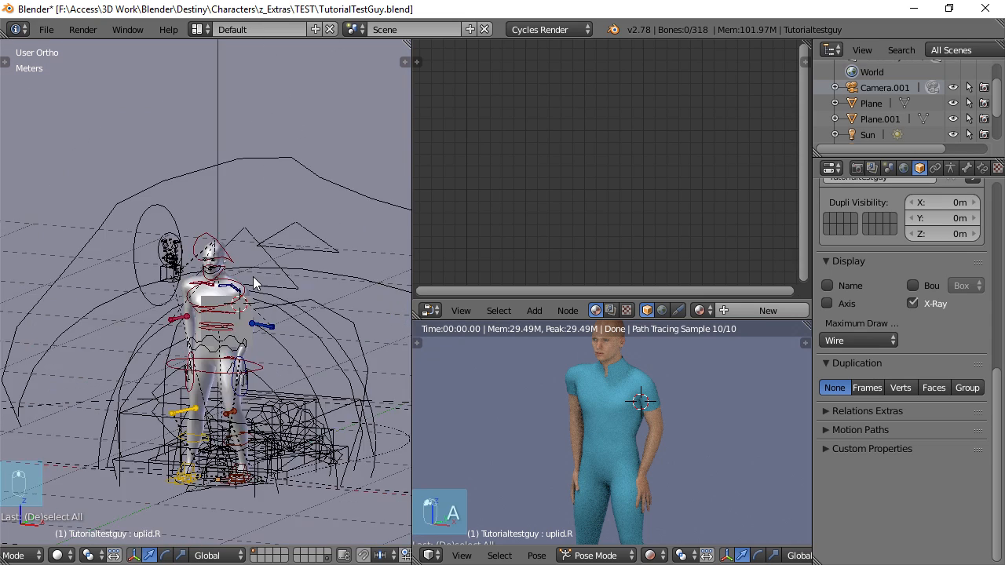
scroll(220, 245, "up", 4)
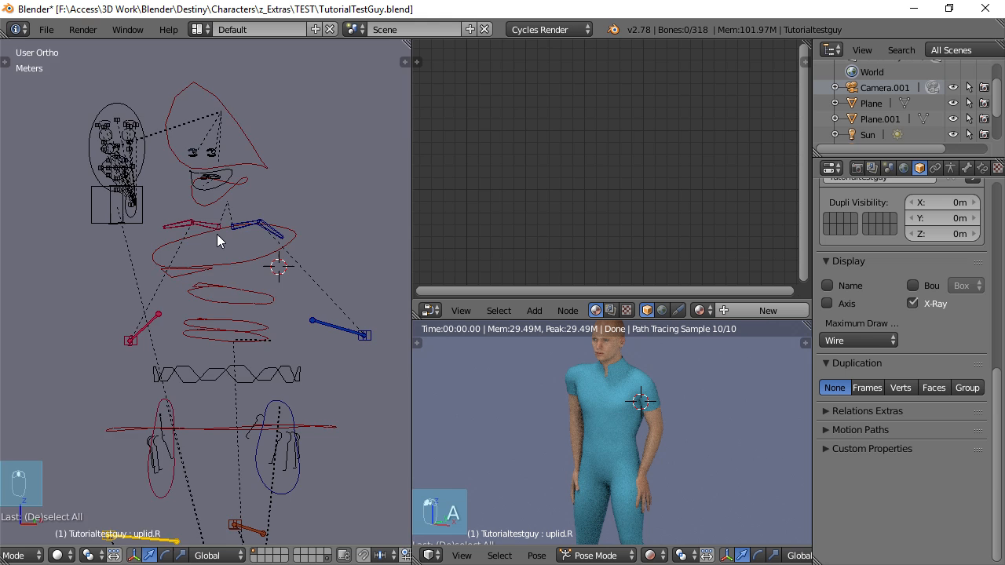
scroll(231, 220, "down", 2)
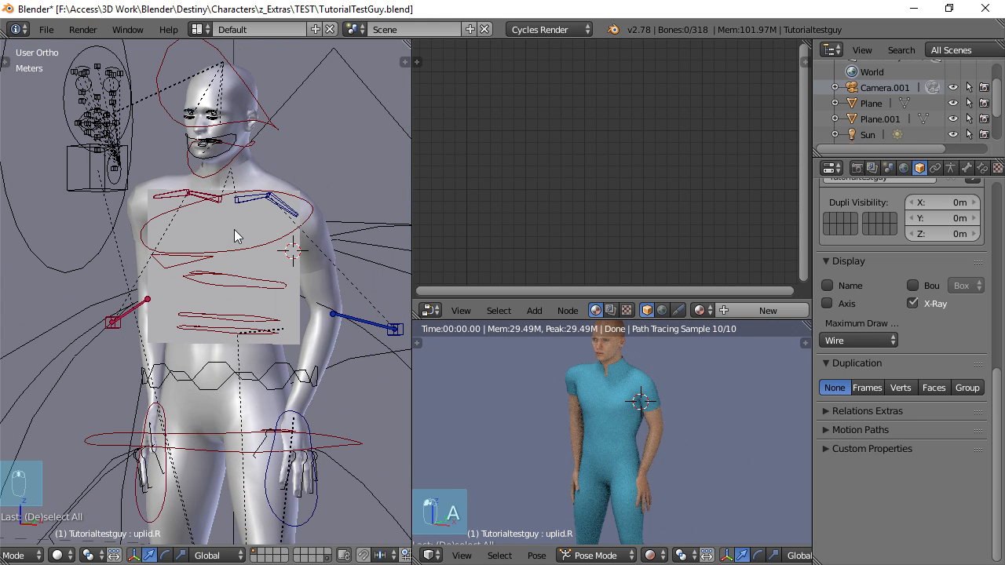
scroll(226, 217, "up", 2)
scroll(229, 221, "down", 3)
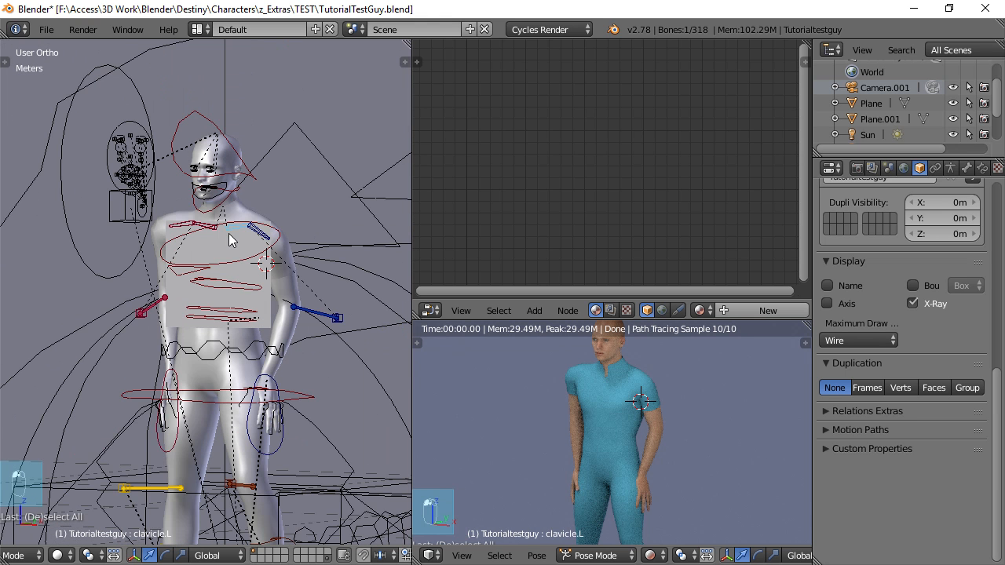
- Return the character's rig from Pose Mode to Object Mode
right_click(226, 261)
key("Tab")
key("Tab")
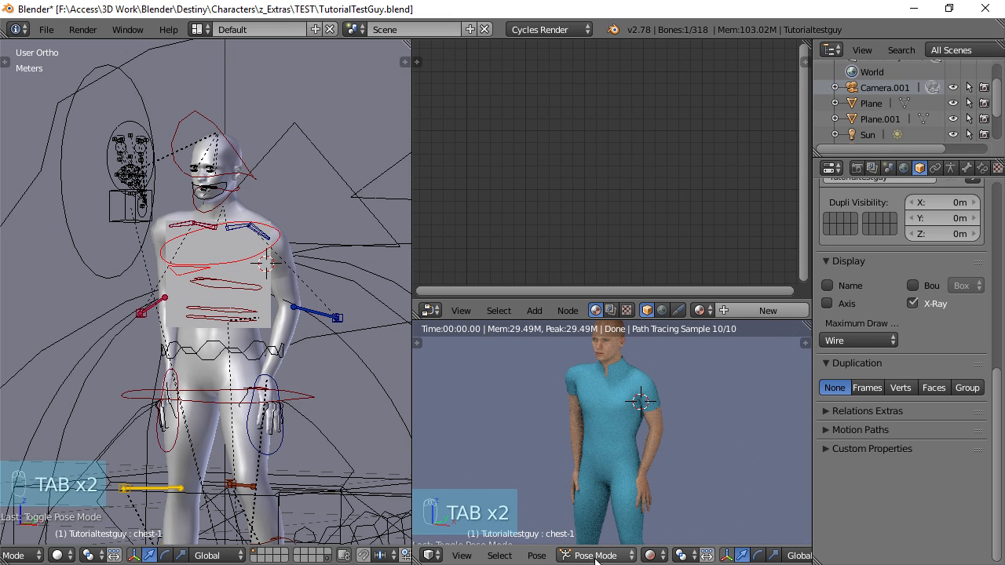
left_click(595, 556)
left_click(603, 537)
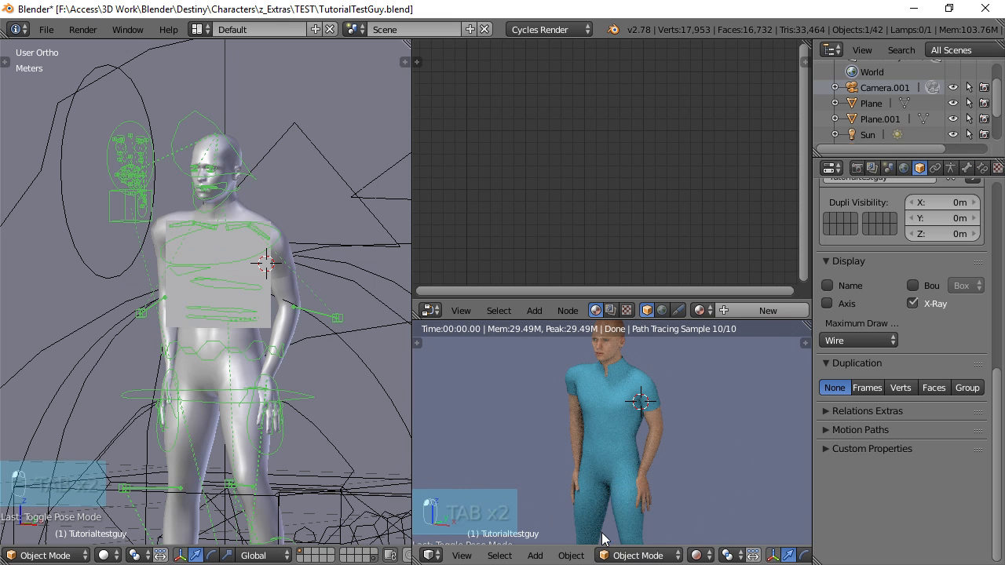
- Select the emitting plane and move it straight up along Z, from chest height toward the character's face
right_click(250, 274)
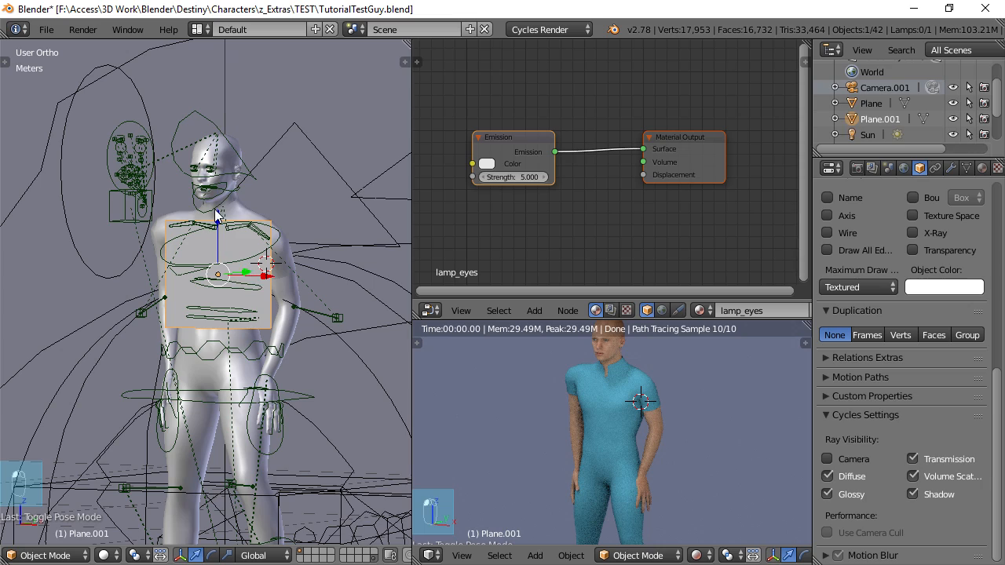
left_click_drag(215, 222, 217, 148)
scroll(231, 358, "up", 6)
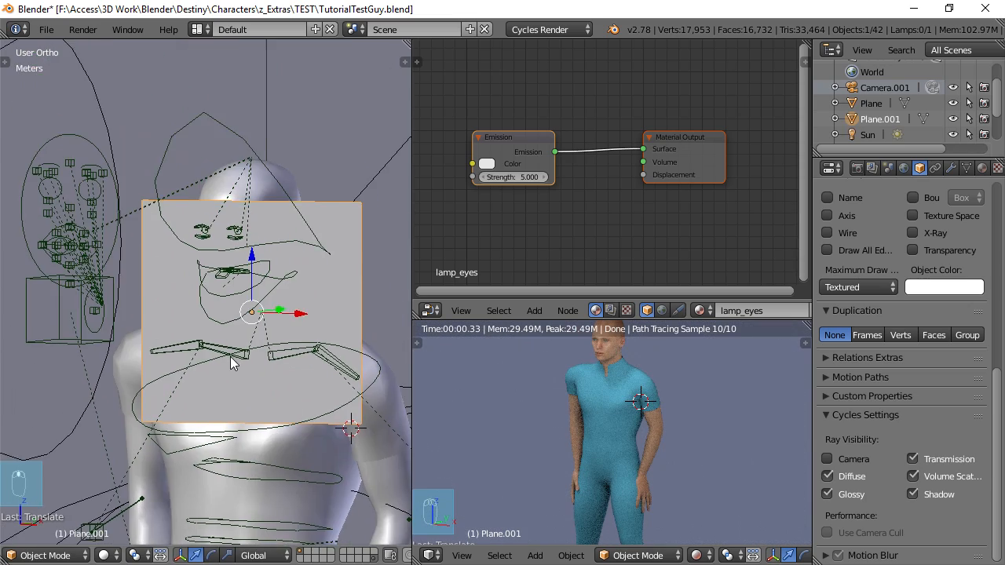
right_click(207, 154)
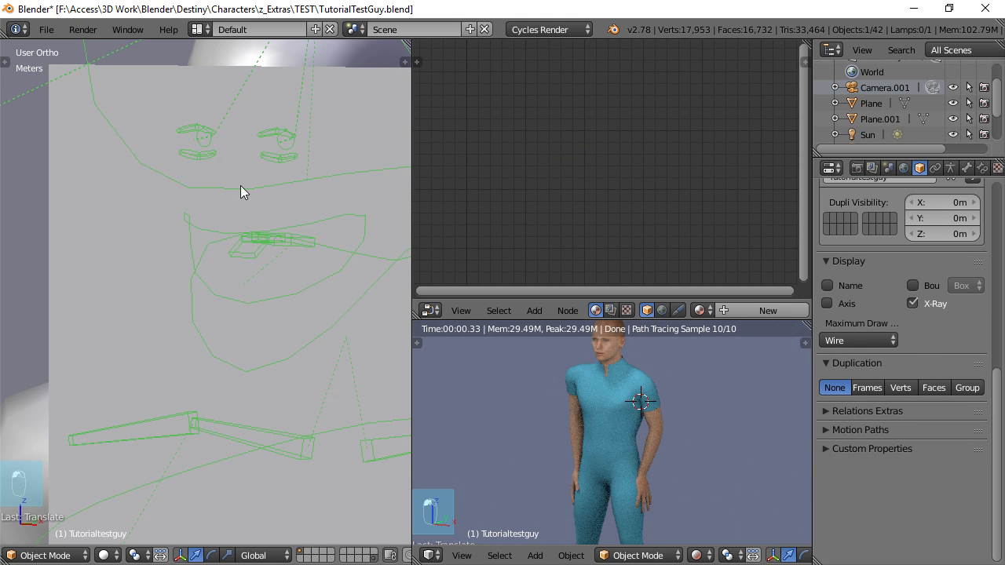
scroll(288, 161, "down", 3)
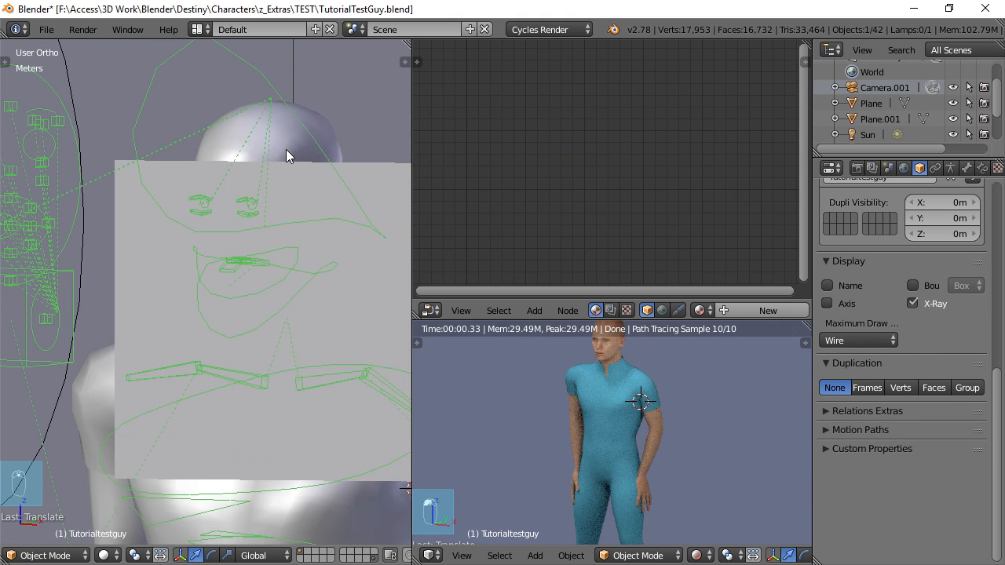
key("Tab")
key("Tab")
middle_click_drag(288, 246, 245, 334)
scroll(223, 322, "down", 4)
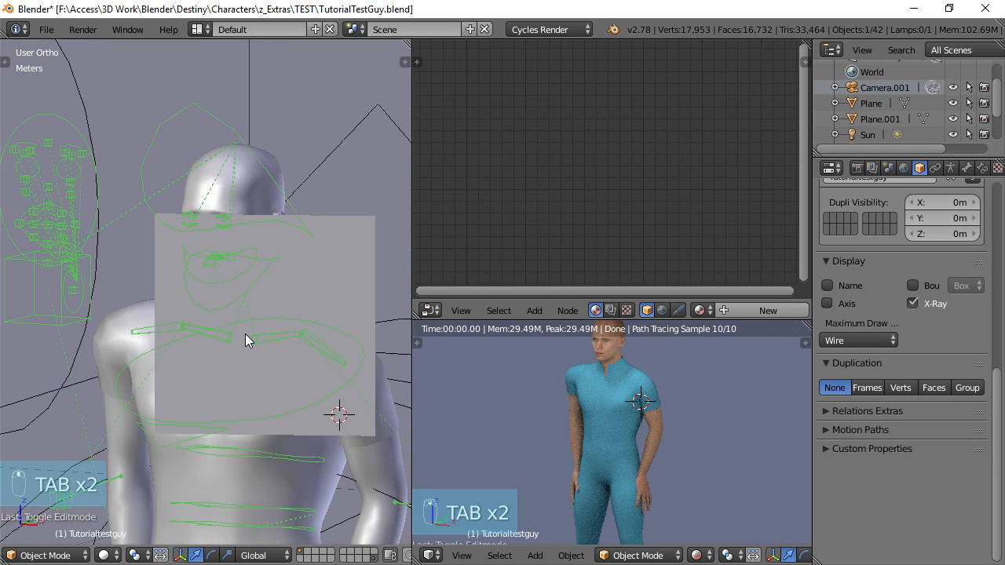
scroll(246, 334, "down", 2)
middle_click_drag(270, 298, 290, 308)
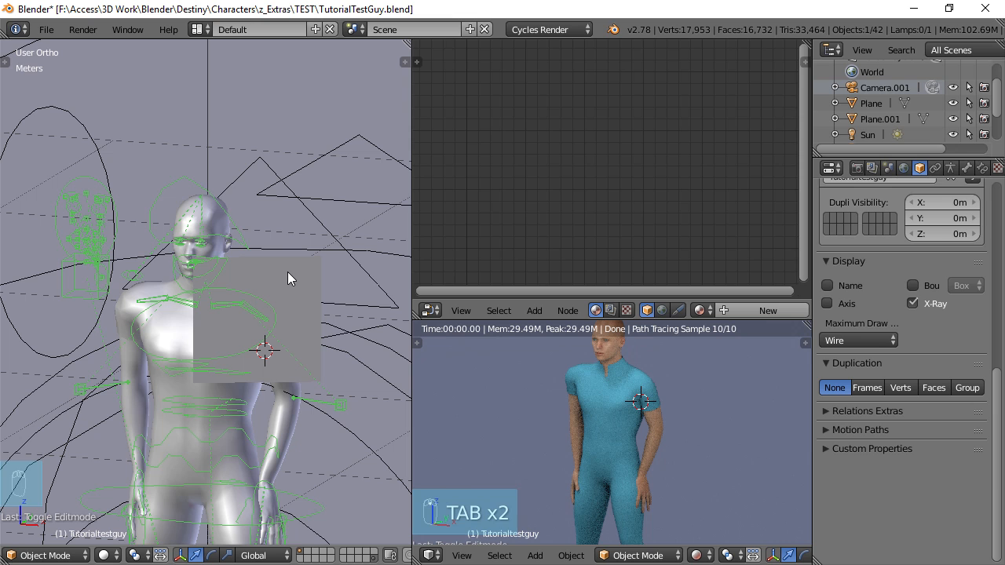
- Select the emitting plane and set its maximum draw type to Wire
right_click(281, 274)
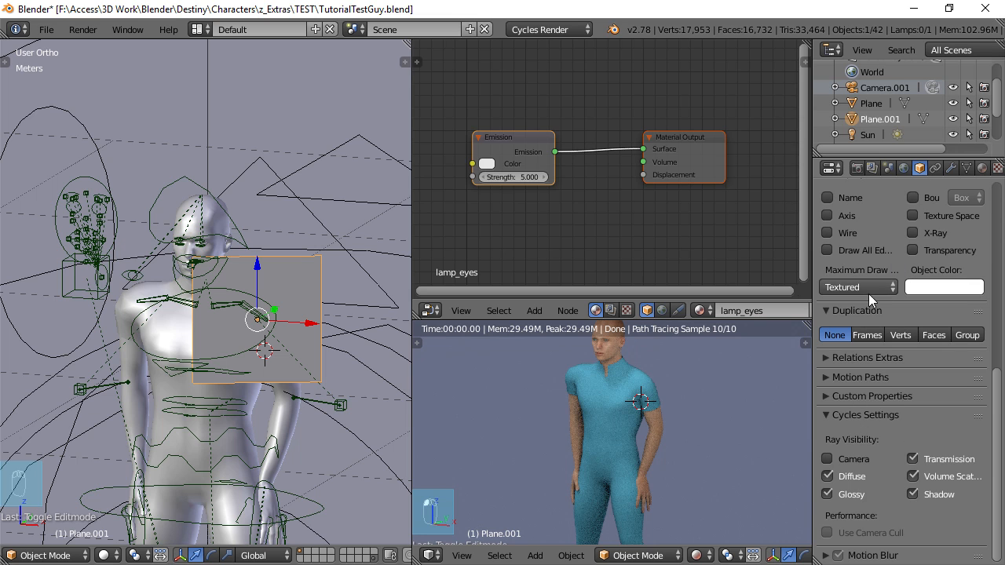
scroll(834, 230, "up", 2)
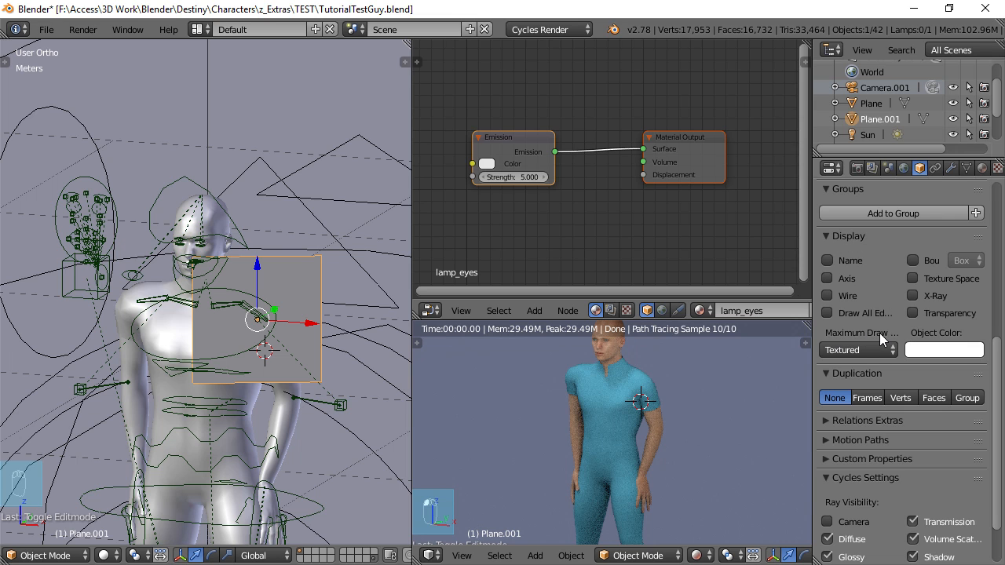
left_click(858, 349)
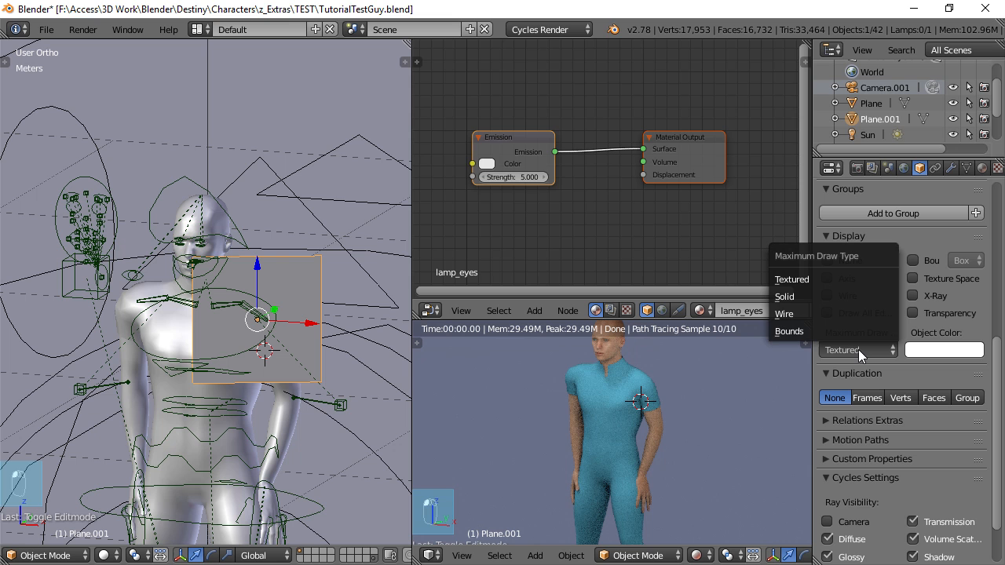
left_click(789, 315)
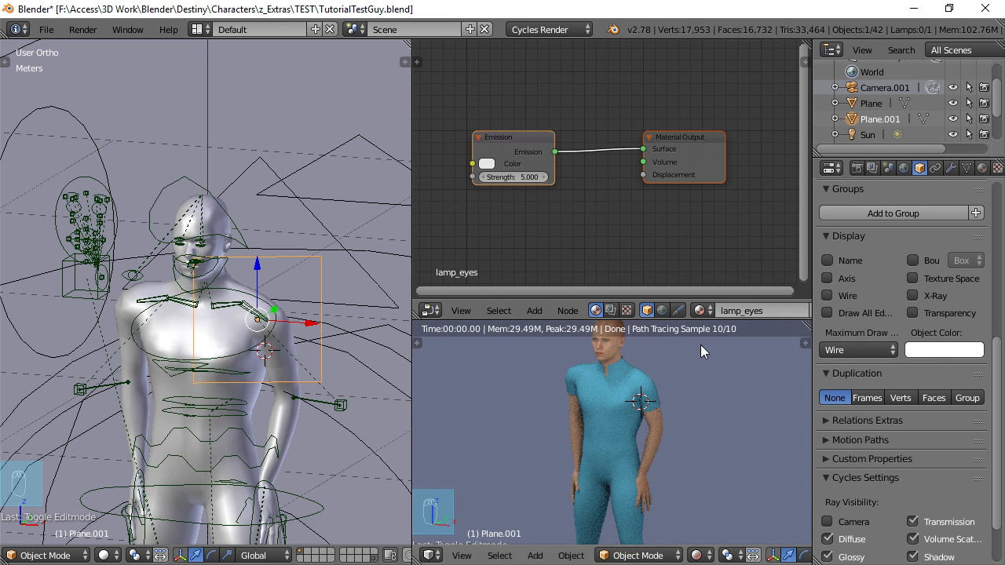
- Examine the wireframe emitting plane from several angles and distances to check its placement in front of the character
scroll(291, 365, "down", 3)
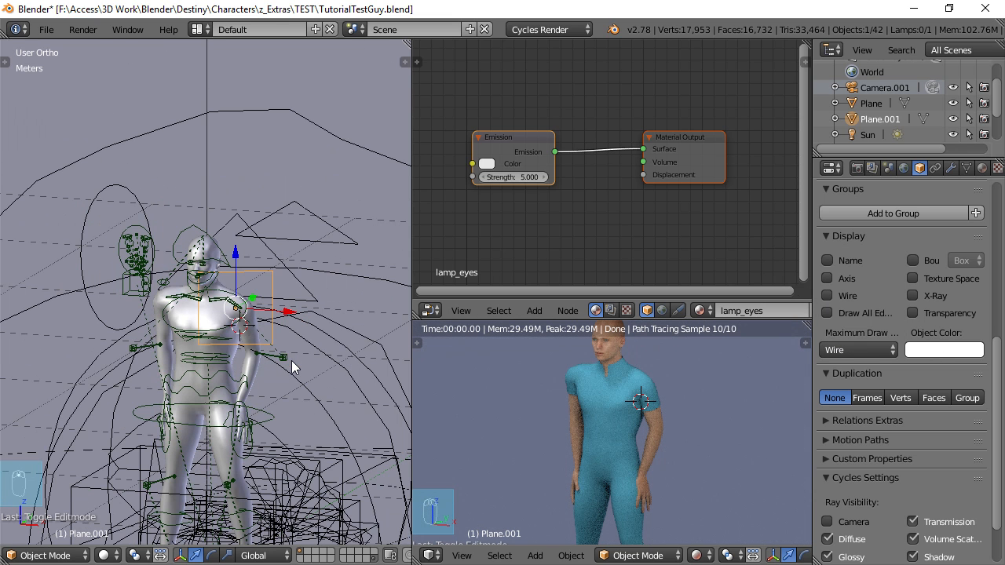
middle_click_drag(303, 320, 272, 313)
scroll(284, 325, "up", 5)
scroll(284, 324, "up", 4)
scroll(272, 313, "down", 8)
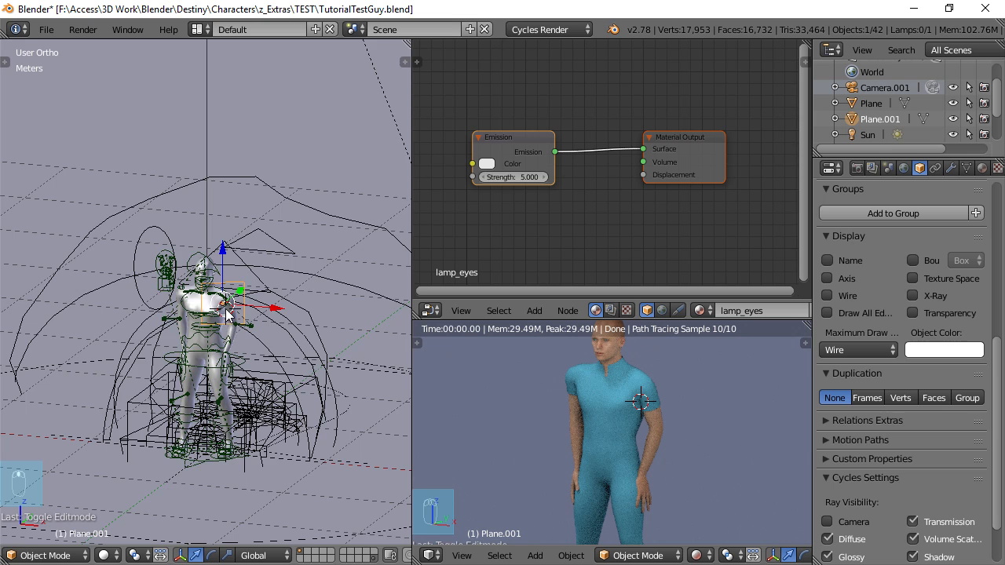
middle_click_drag(225, 314, 266, 358)
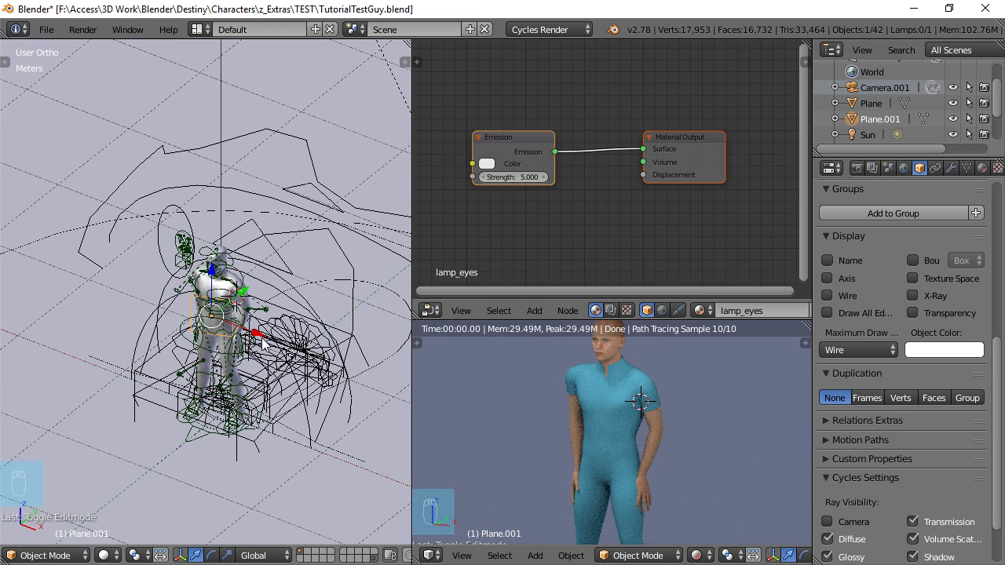
scroll(263, 342, "up", 2)
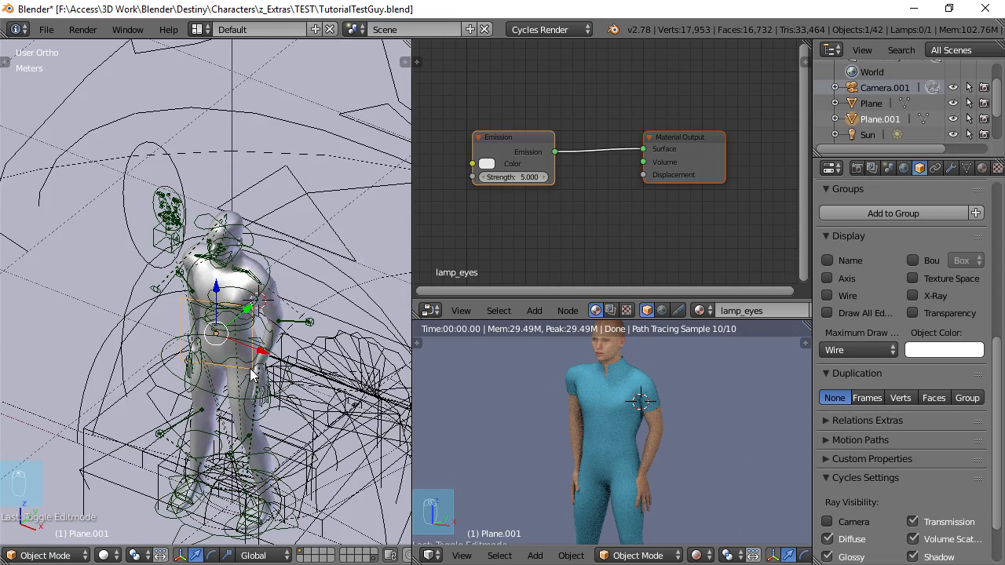
scroll(267, 369, "up", 1)
middle_click_drag(269, 369, 173, 312)
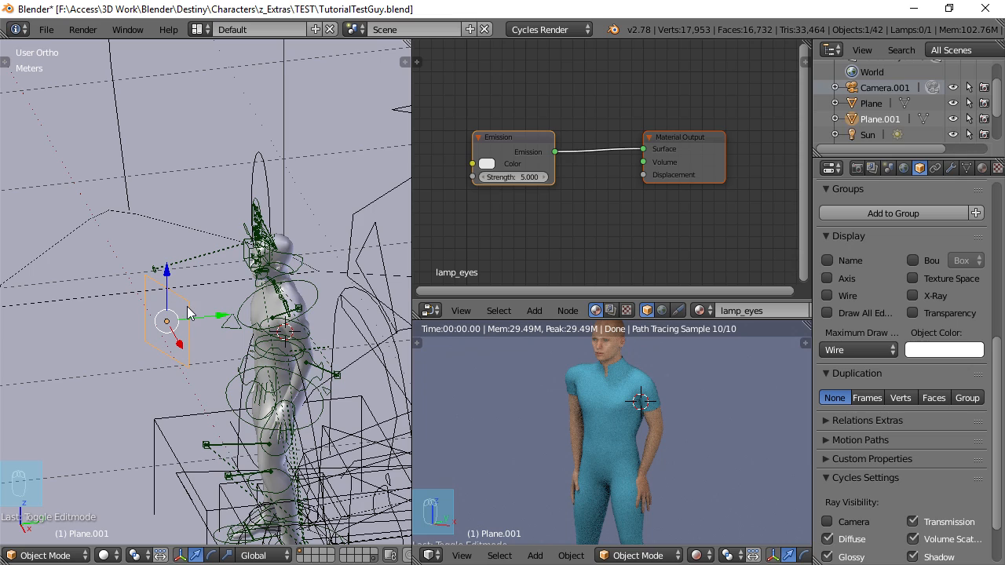
middle_click_drag(189, 314, 298, 353)
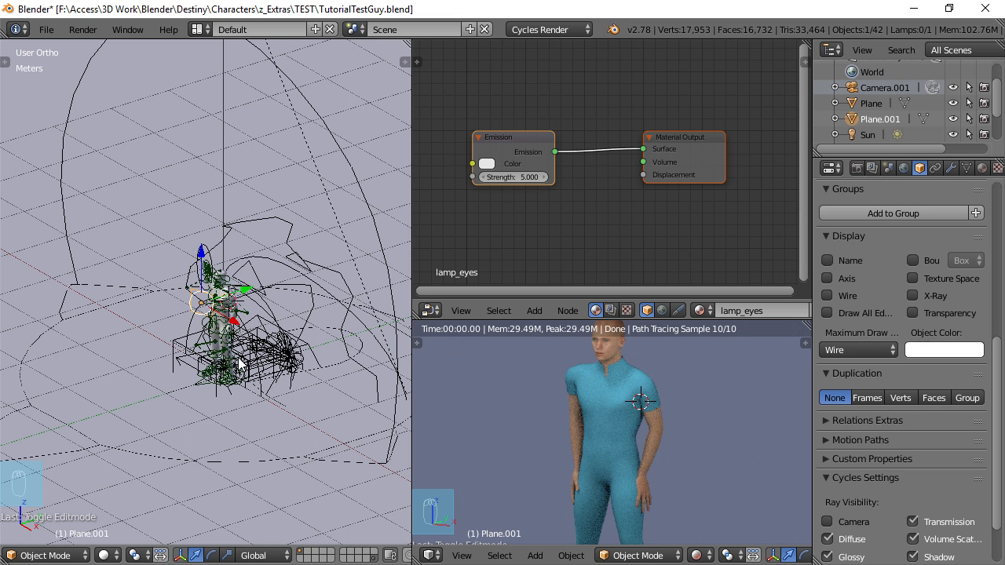
middle_click_drag(239, 362, 255, 369)
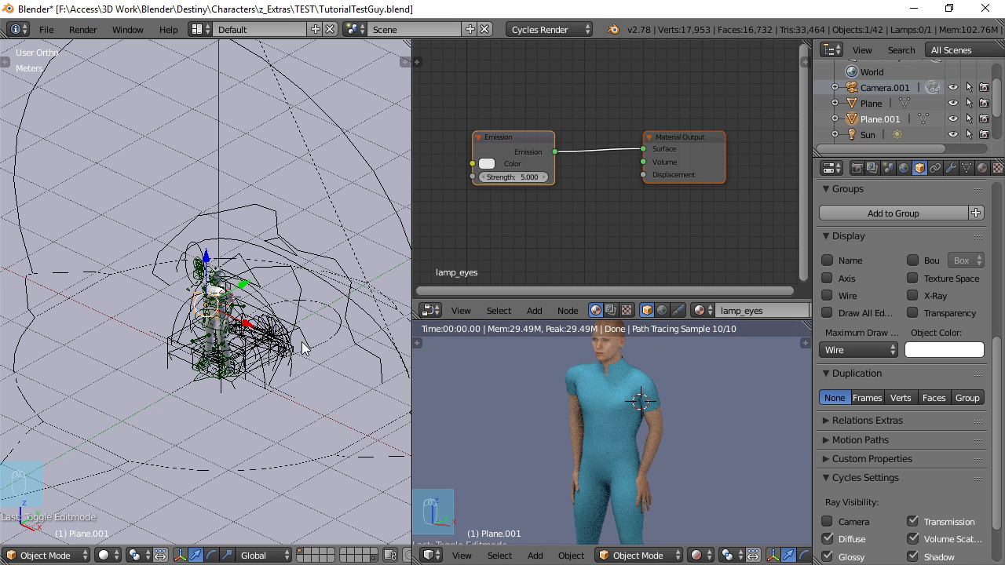
middle_click_drag(259, 339, 229, 341)
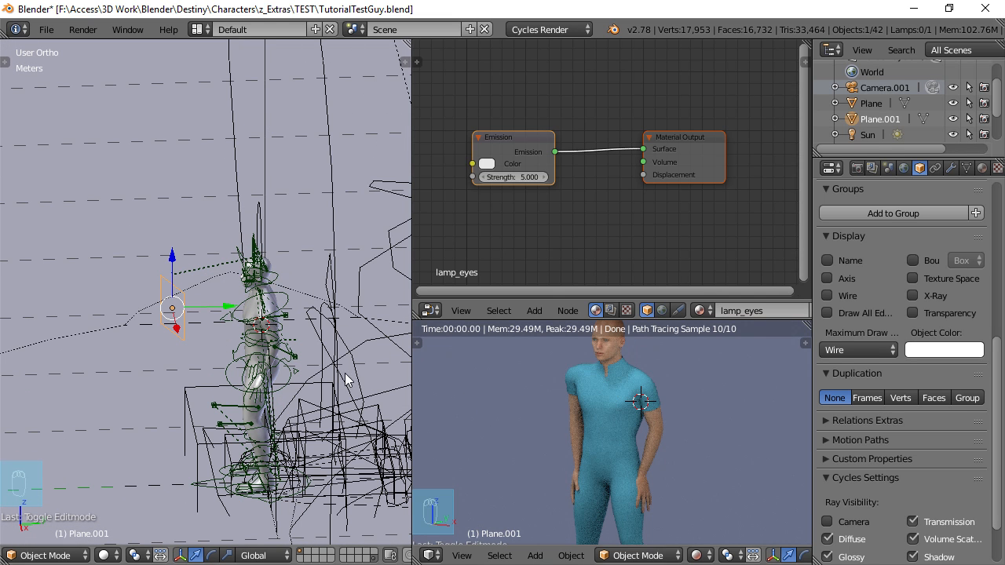
middle_click_drag(238, 340, 278, 352)
scroll(255, 343, "down", 4)
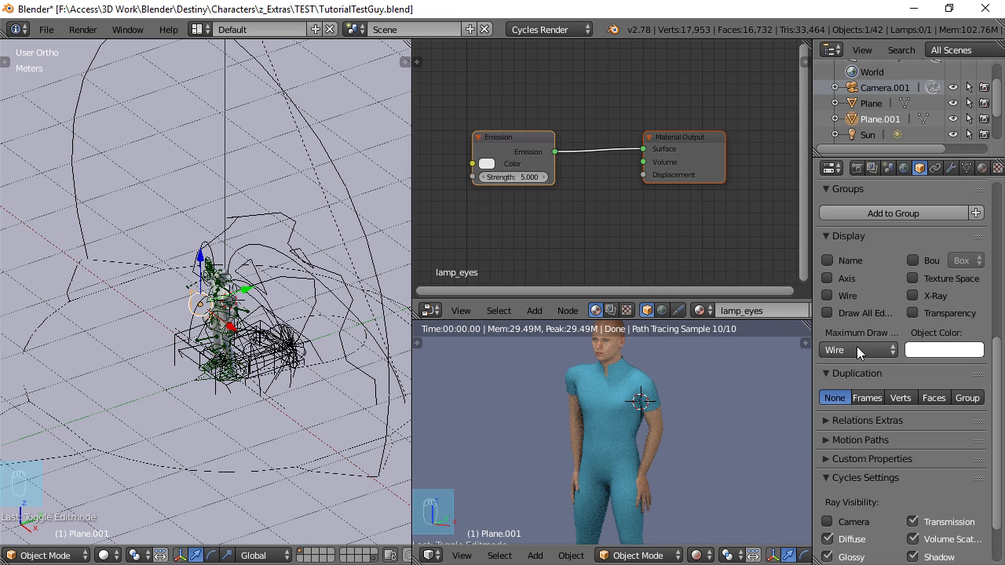
middle_click_drag(320, 348, 307, 333)
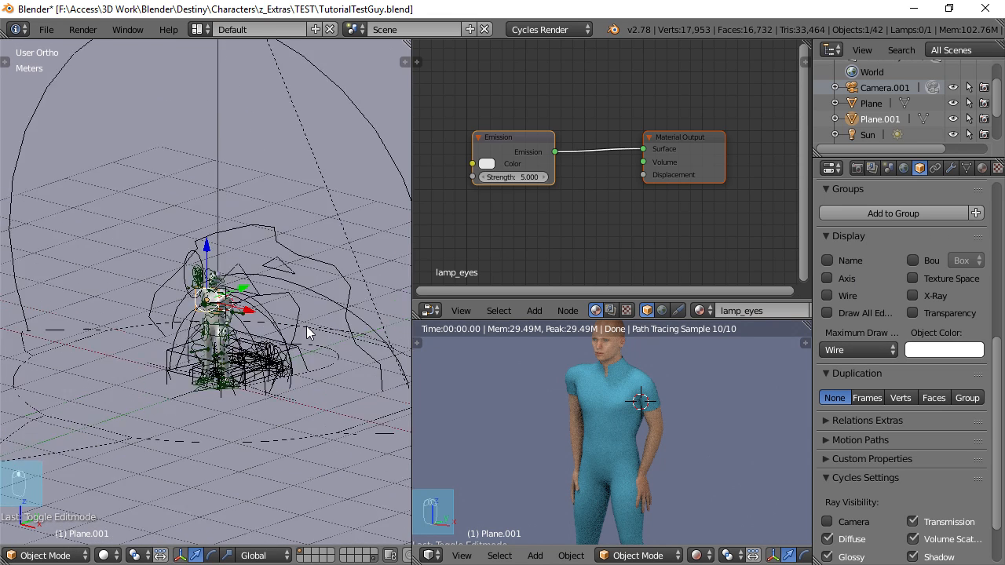
scroll(307, 333, "up", 8)
scroll(313, 314, "down", 8)
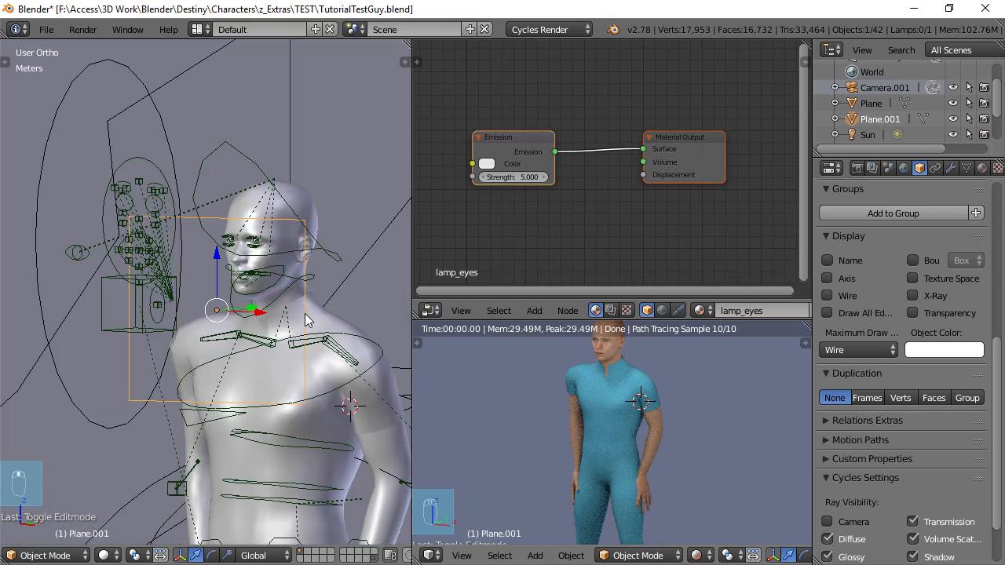
middle_click_drag(275, 338, 258, 359)
scroll(274, 353, "up", 3)
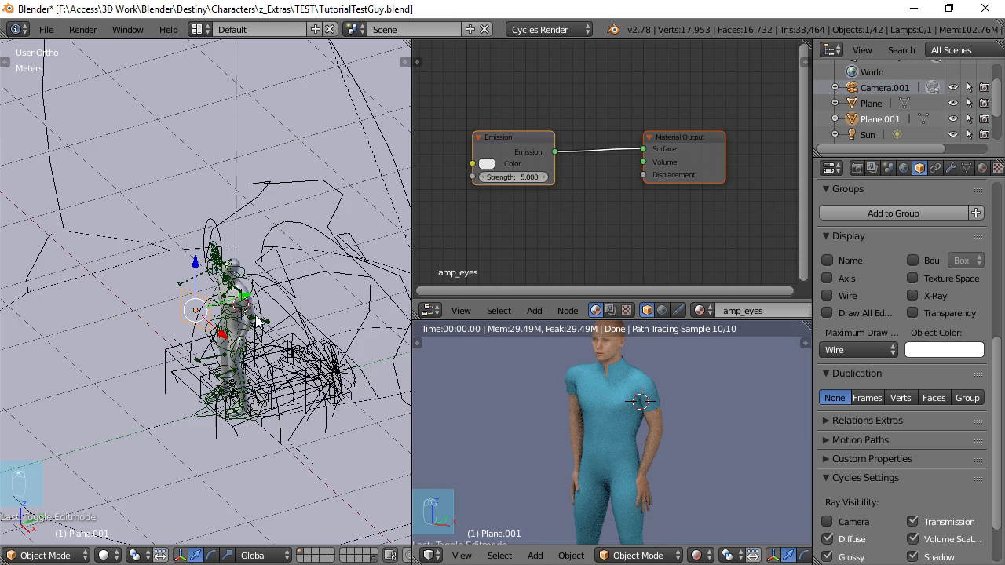
scroll(257, 320, "down", 2)
- Select Camera.001 in the top view and set it as the scene's active camera
key("KP_7")
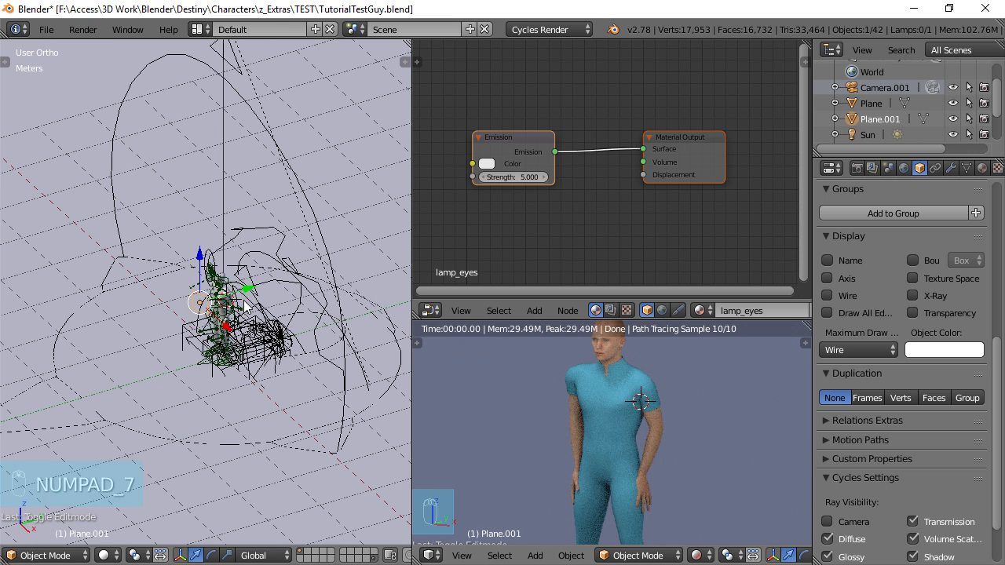
scroll(245, 304, "down", 3)
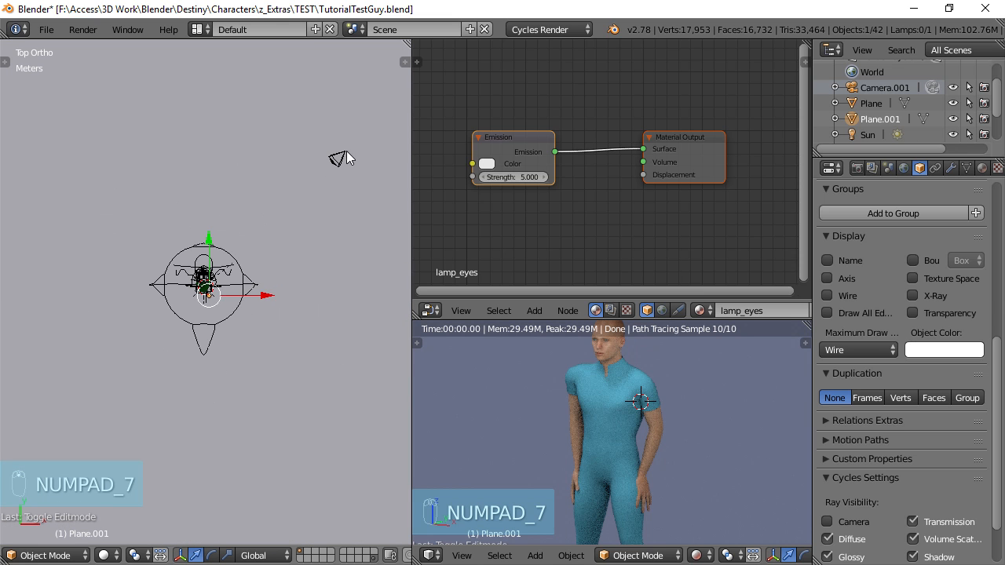
right_click(347, 153)
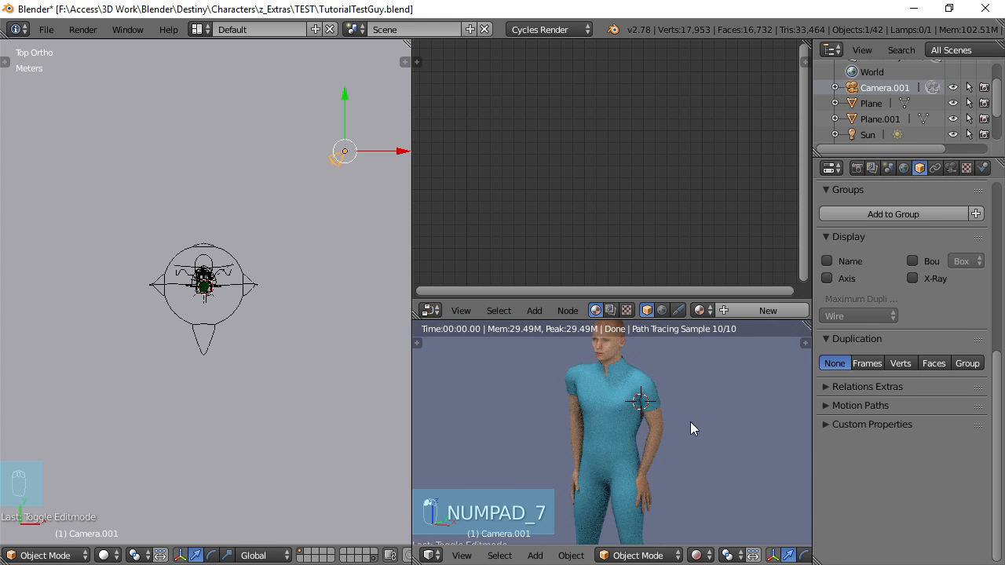
key("ctrl+KP_0")
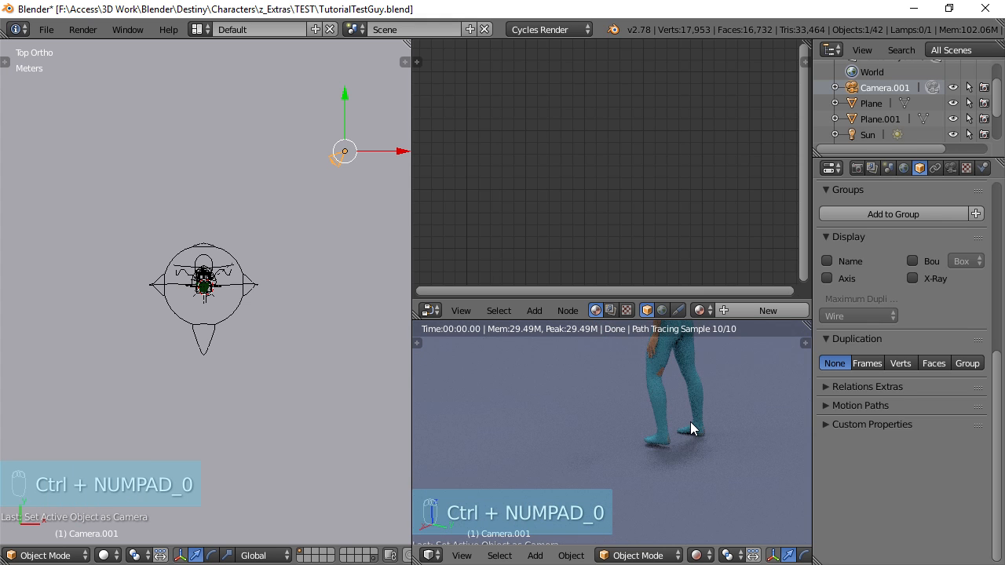
scroll(691, 422, "down", 4)
middle_click_drag(672, 413, 662, 425)
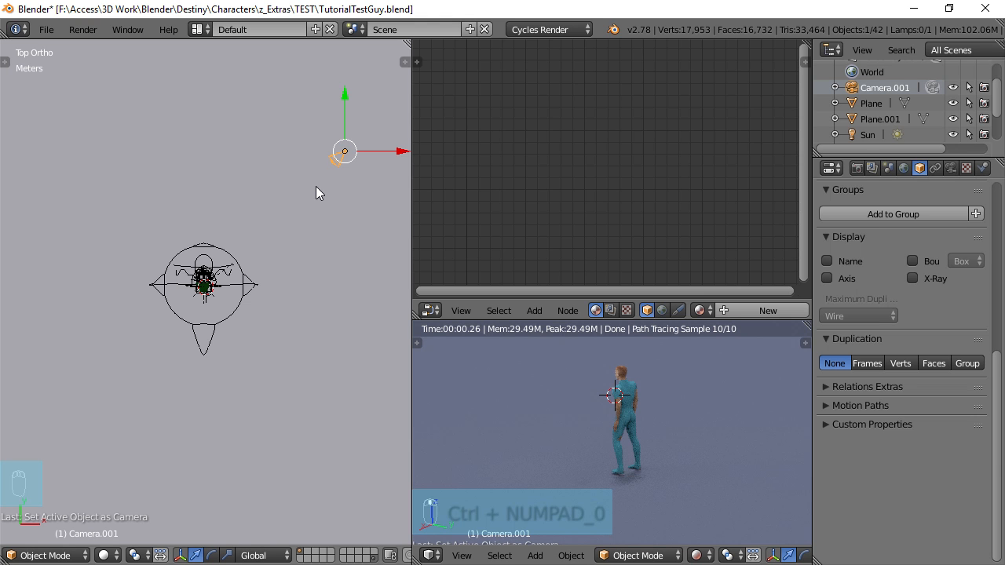
- Move Camera.001 round to the front of the character and close to him in the top view, rotating it about 93° to face him
key("g")
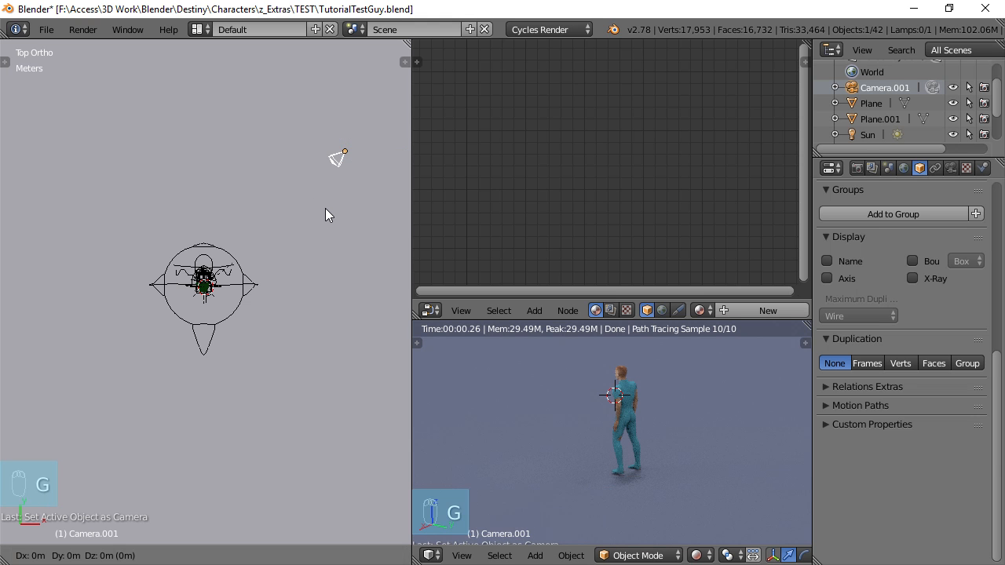
left_click(298, 450)
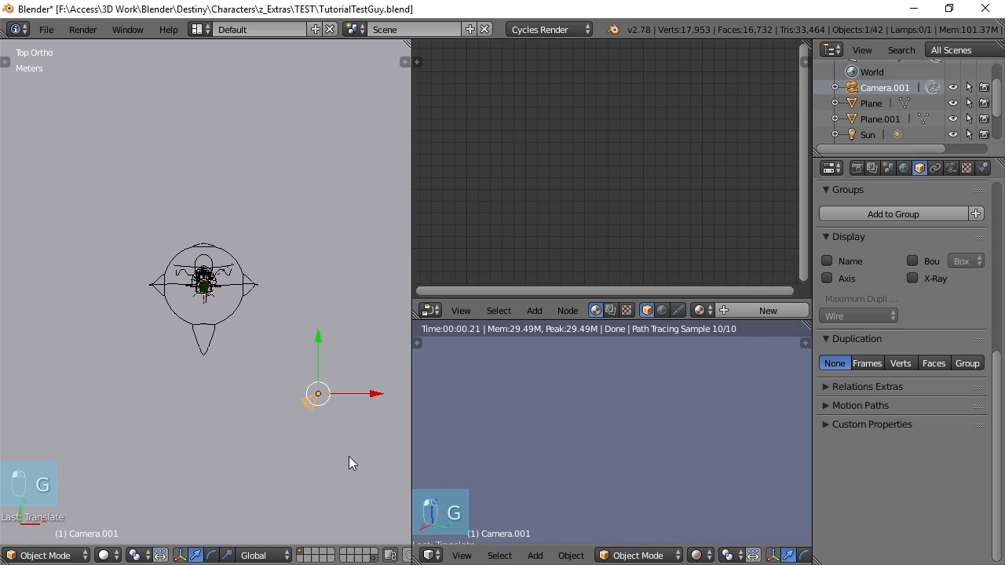
key("r")
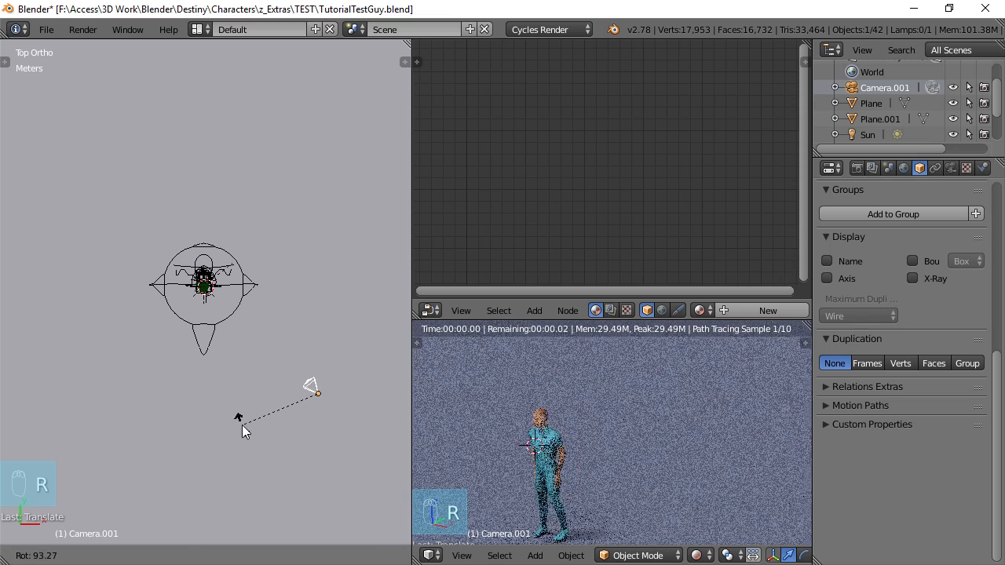
left_click(242, 425)
key("g")
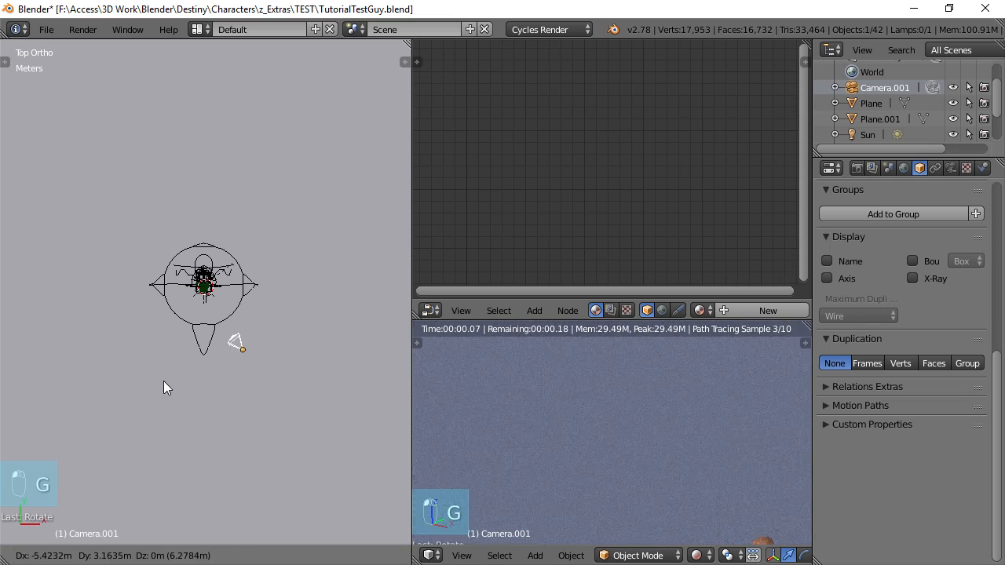
left_click(141, 360)
- Lower Camera.001 about 2.67 m along the global Z axis in the right side view
key("KP_3")
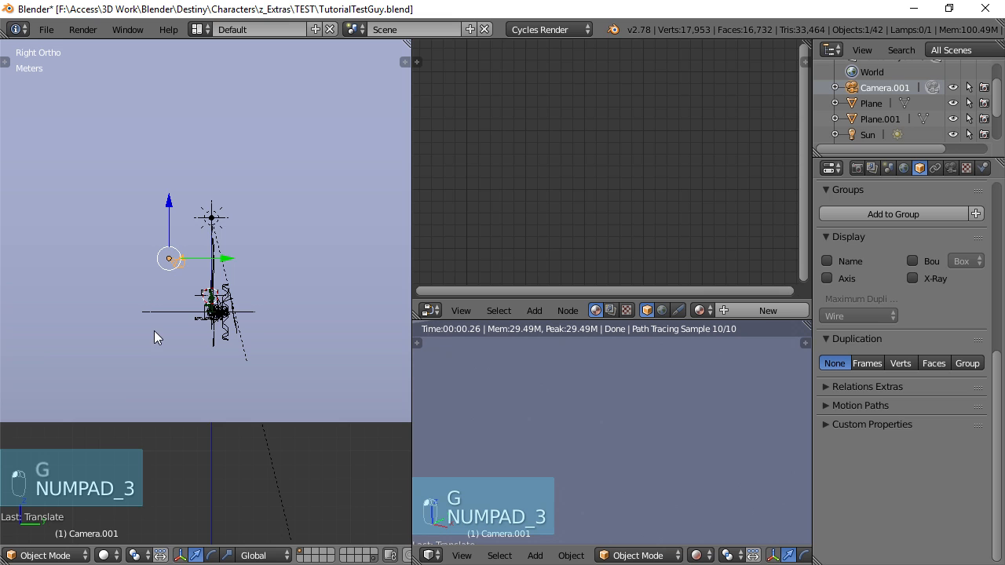
scroll(158, 322, "up", 4)
key("g")
key("z")
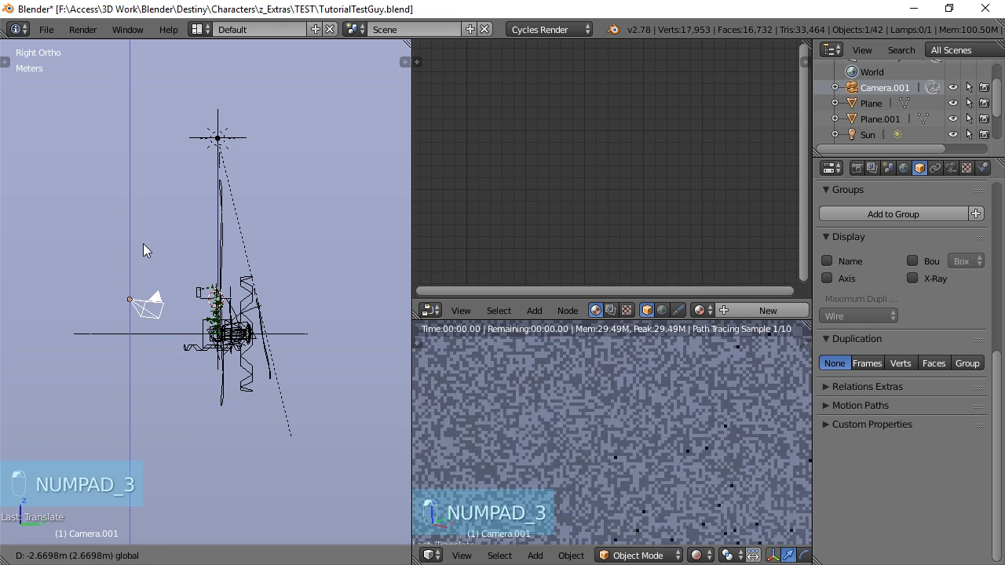
left_click(143, 248)
scroll(186, 381, "up", 3)
- Move Camera.001 closer to the character in the side view and tilt it up by about 13°
key("g")
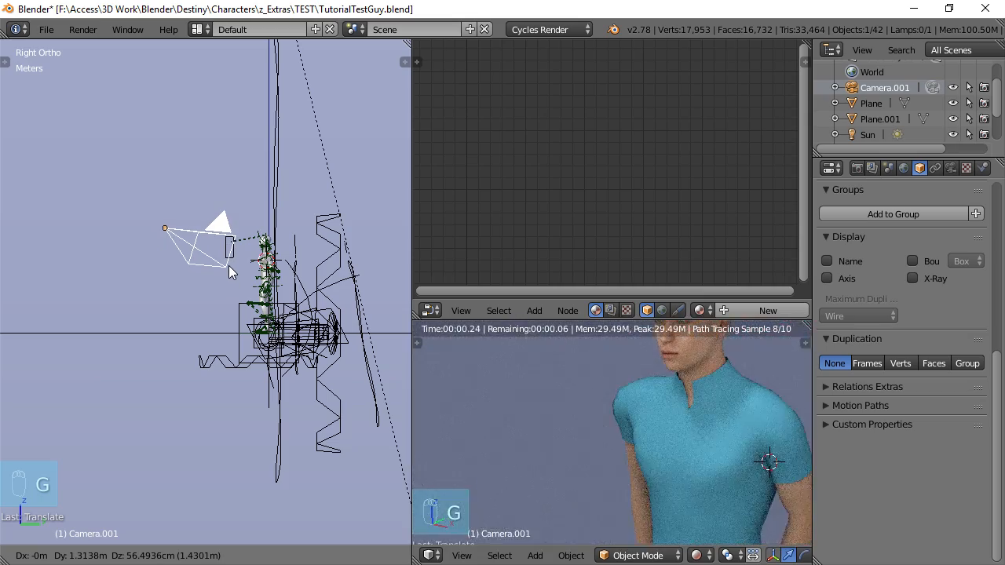
scroll(562, 388, "down", 6)
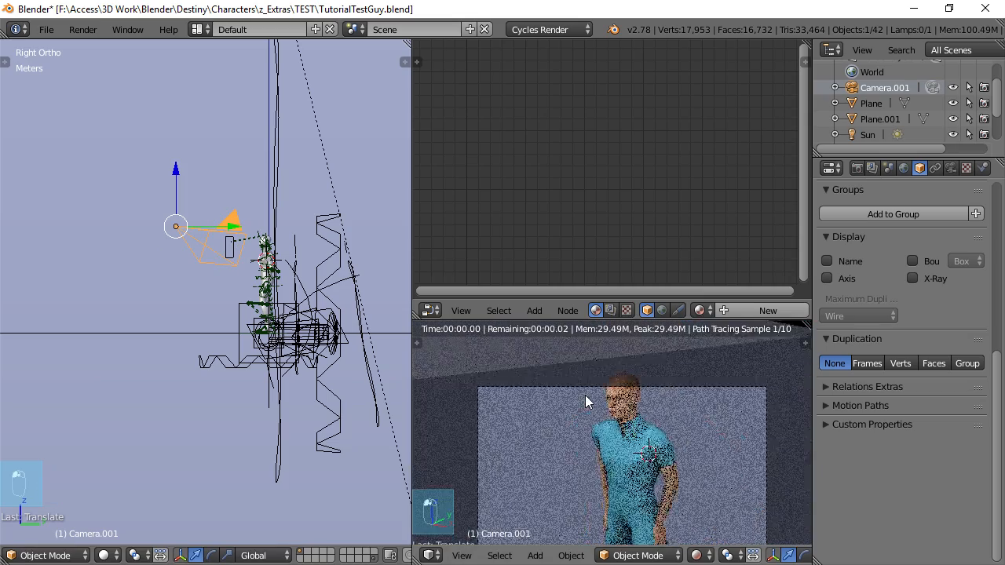
middle_click_drag(575, 422, 572, 390, "shift")
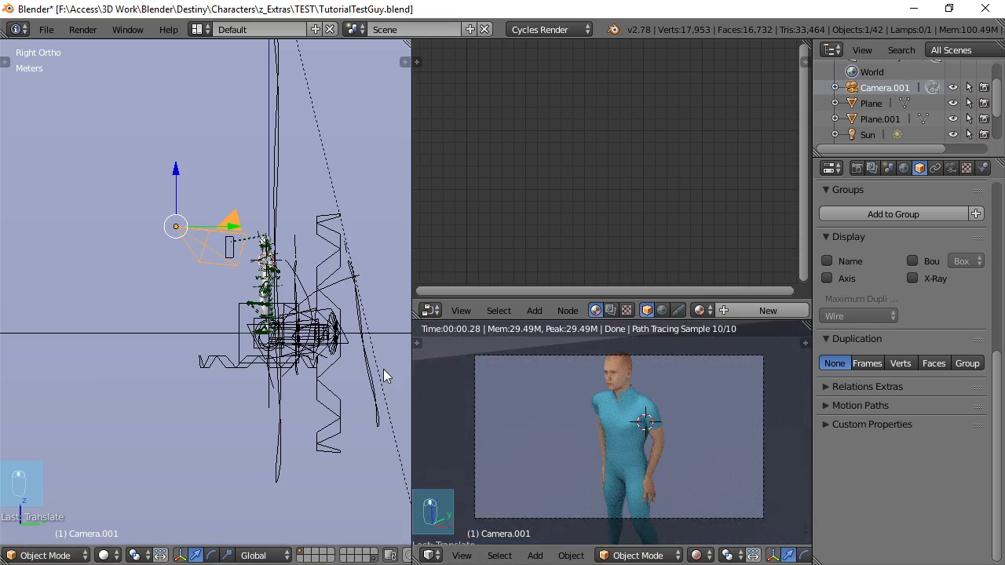
key("r")
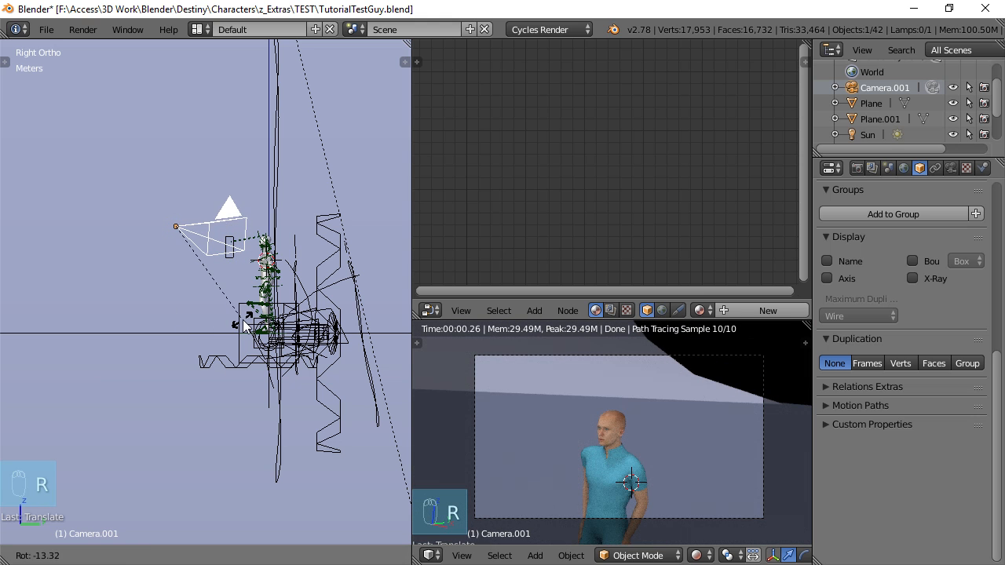
left_click(244, 325)
key("g")
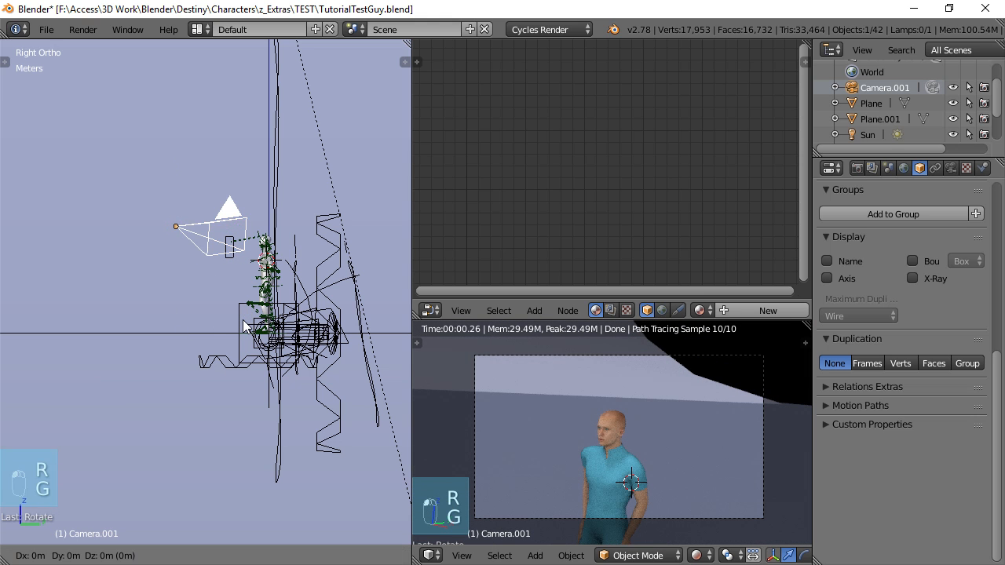
key("z")
right_click(253, 333)
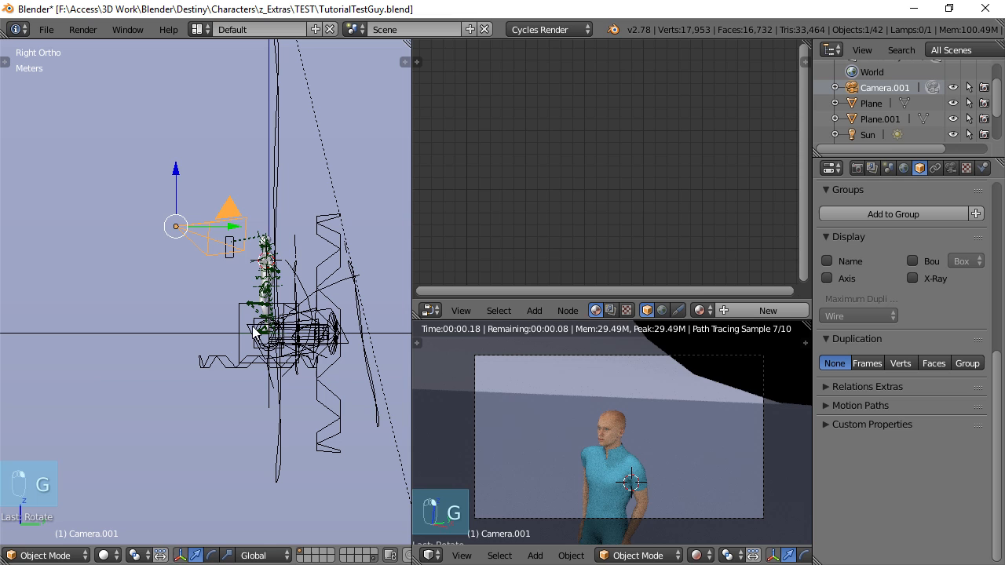
- Move Camera.001 forward along its local Z axis to frame the character's head and shoulders, and check its position in the top view
key("g")
key("z")
key("z")
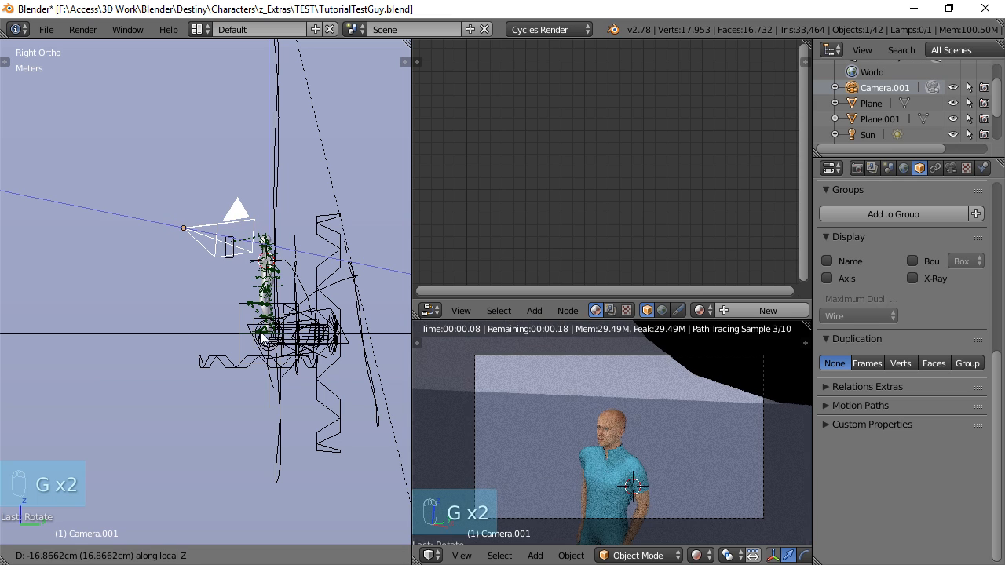
left_click(303, 351)
key("KP_7")
scroll(224, 319, "up", 5)
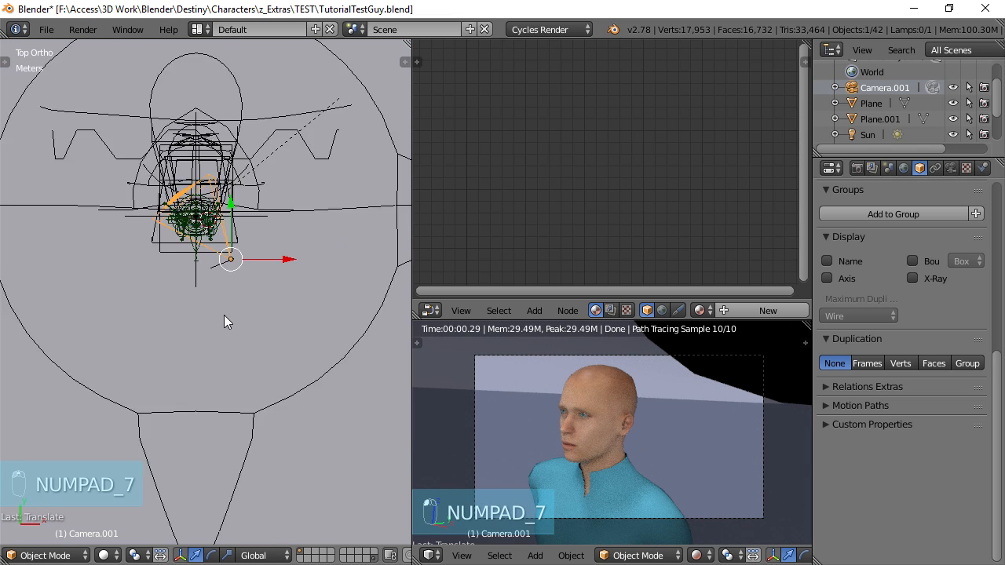
- Scale Camera.001 down in the top view and move it closer to the character's face
key("s")
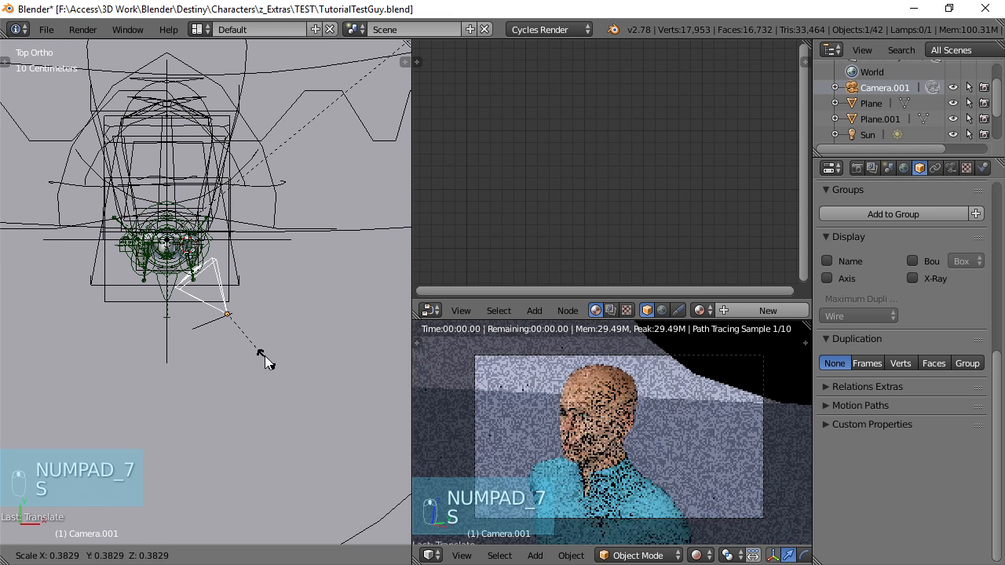
left_click(252, 359)
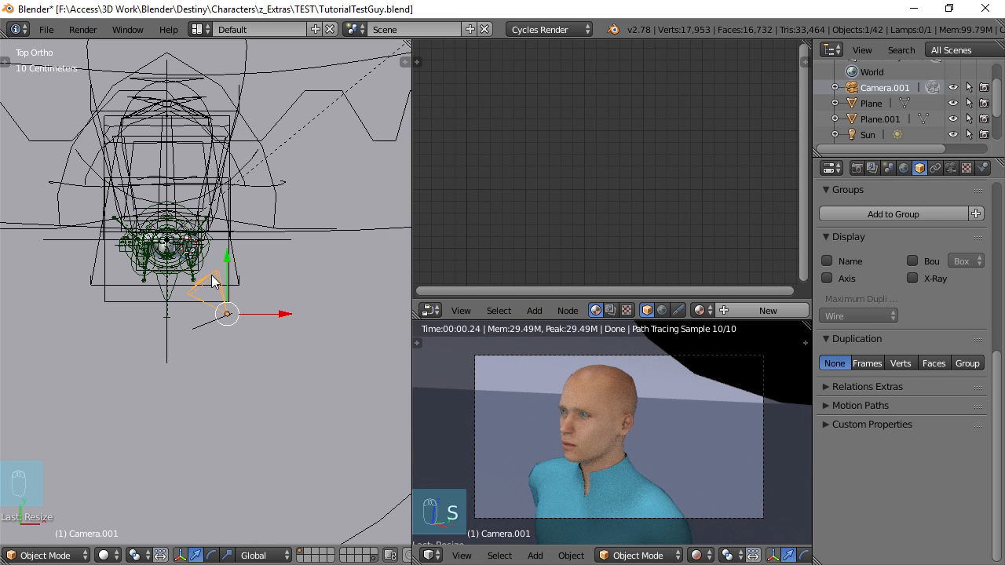
scroll(236, 365, "up", 3)
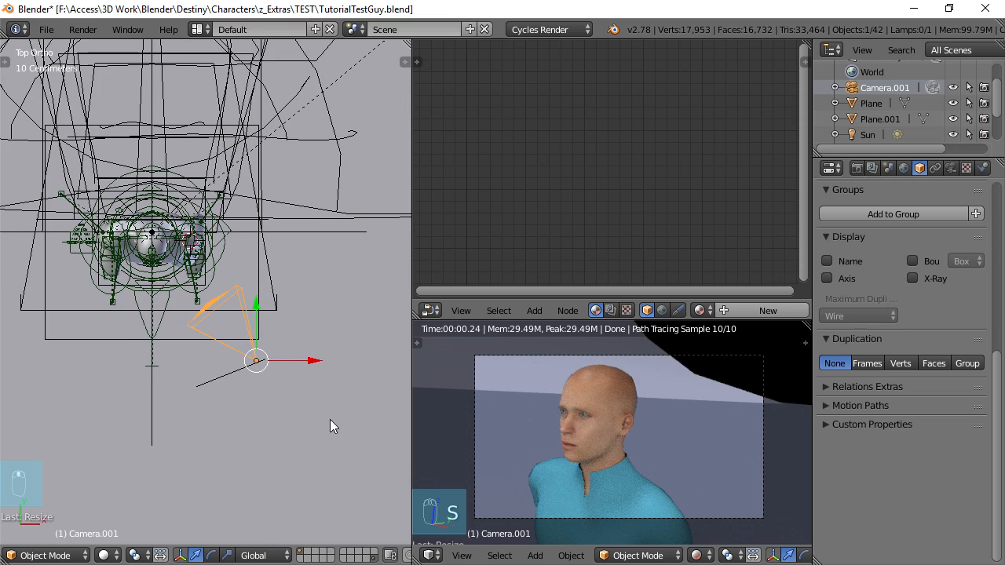
key("g")
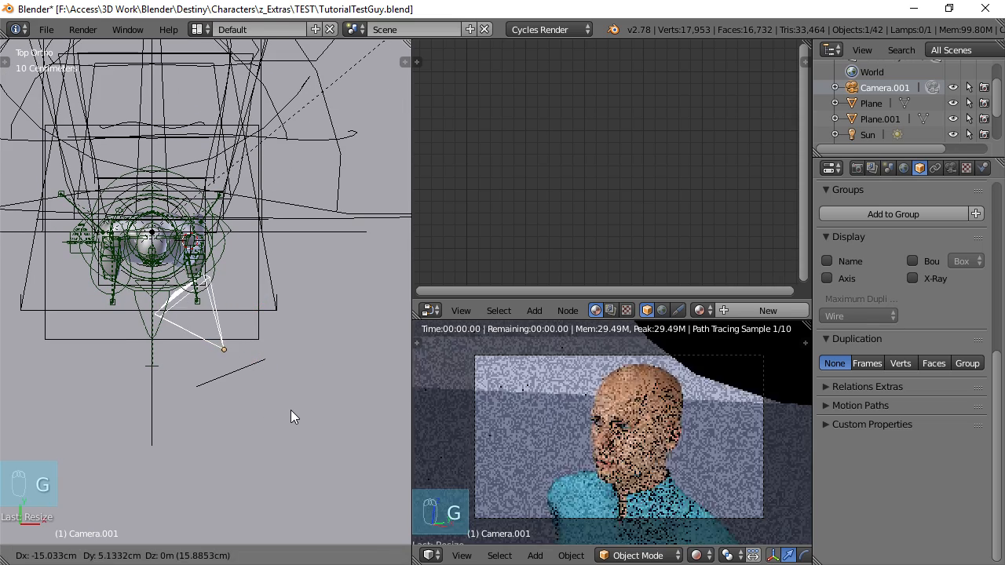
left_click(288, 406)
- Rotate Camera.001 by about 19° in the top view and shift it sideways along X to keep the face in frame
key("r")
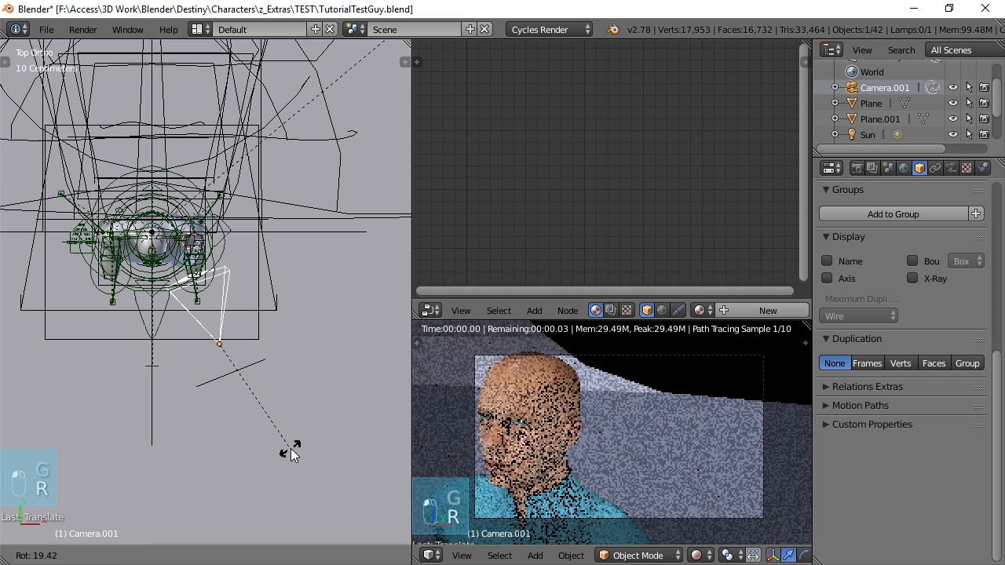
left_click(283, 448)
key("g")
left_click(255, 449)
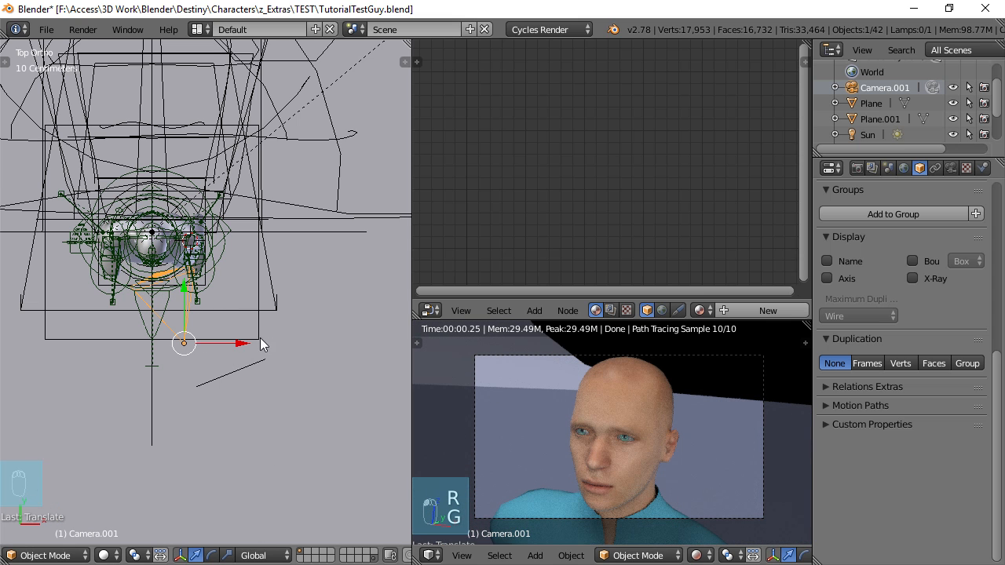
- Shift Camera.001 about 2 cm within the camera view to fit the whole head inside the frame
key("r")
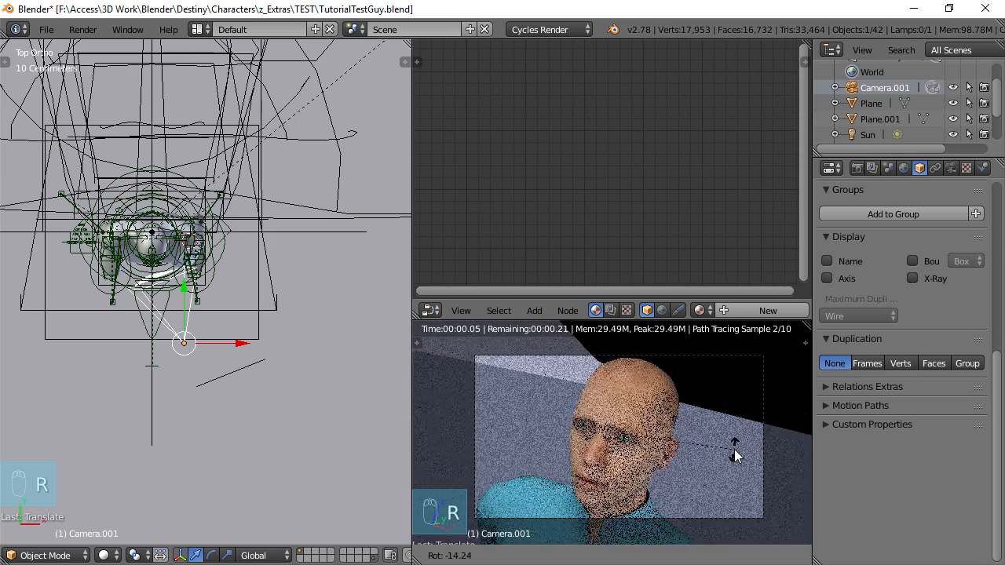
key("g")
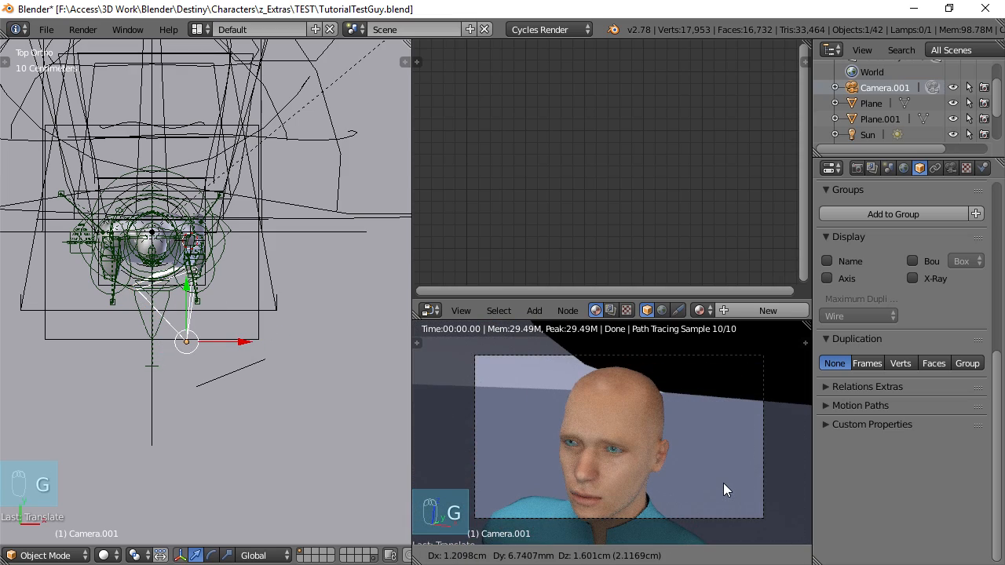
left_click(723, 483)
- Lower Camera.001 slightly in the right side view and re-angle it, by about 6° there and with a small roll in the camera view
key("KP_3")
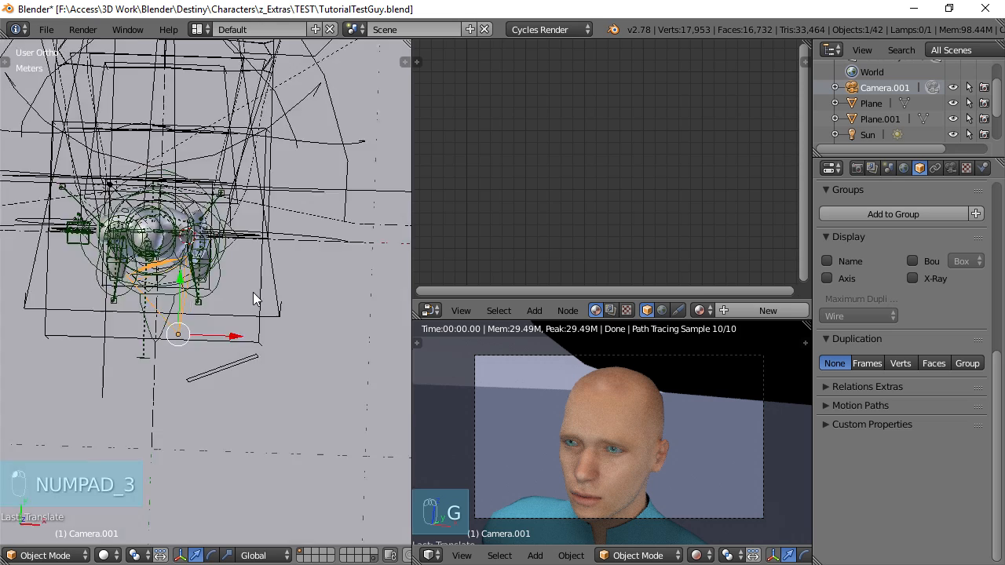
middle_click_drag(206, 327, 205, 335, "shift")
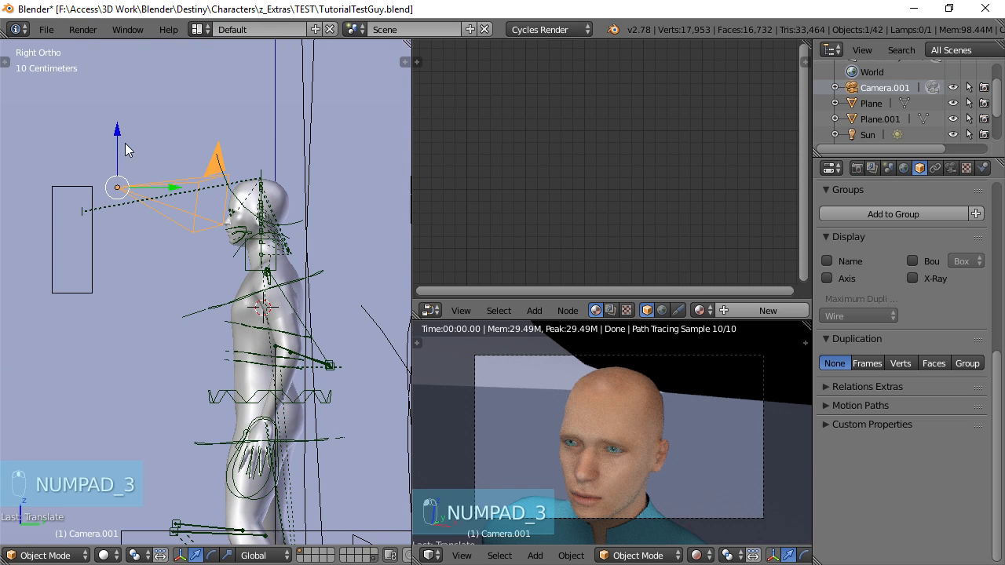
left_click_drag(118, 127, 115, 145)
key("r")
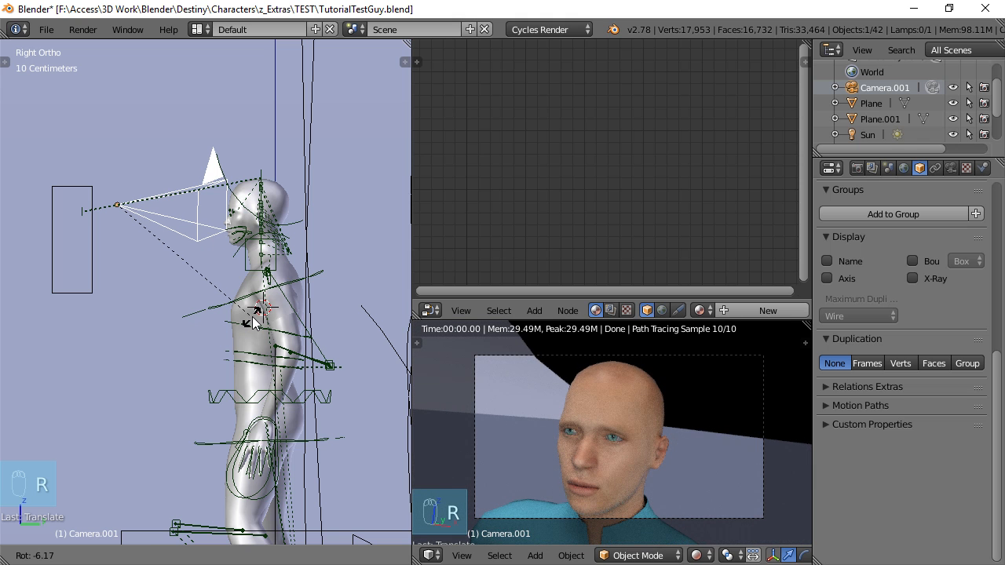
left_click(253, 322)
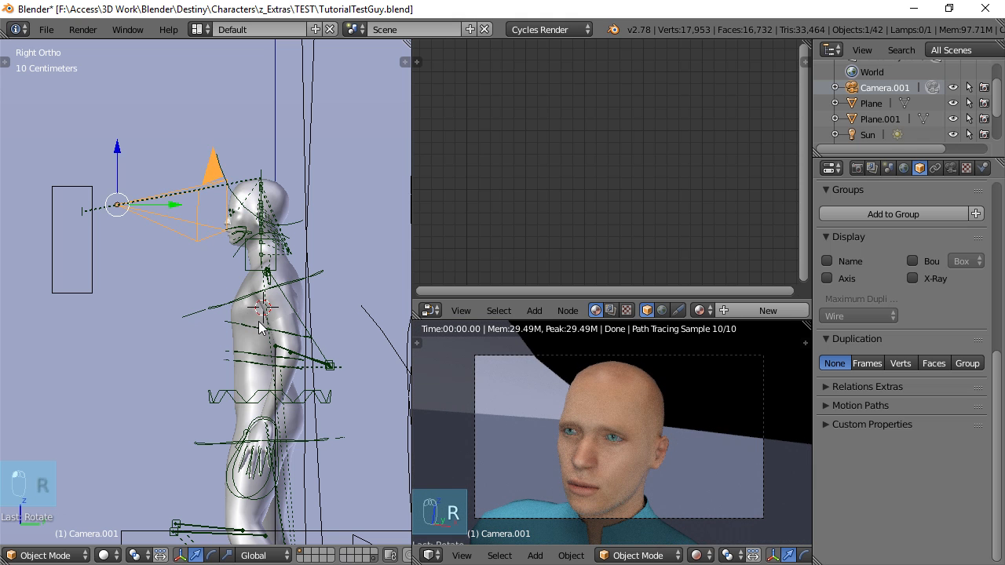
key("r")
left_click(686, 475)
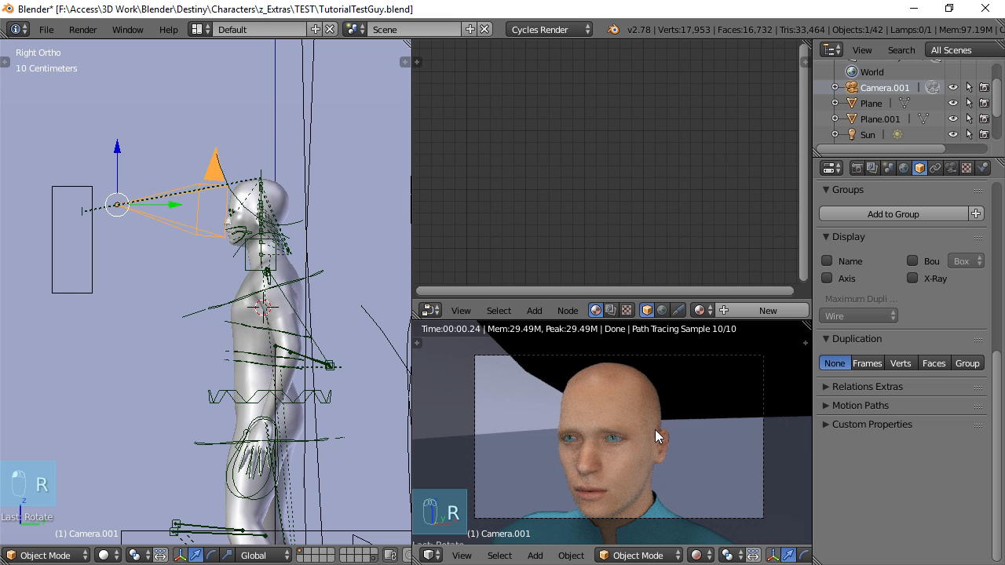
- Rotate the backdrop about 45° clockwise in the top view so it fills the camera frame behind the character, and save the file
scroll(330, 438, "down", 15)
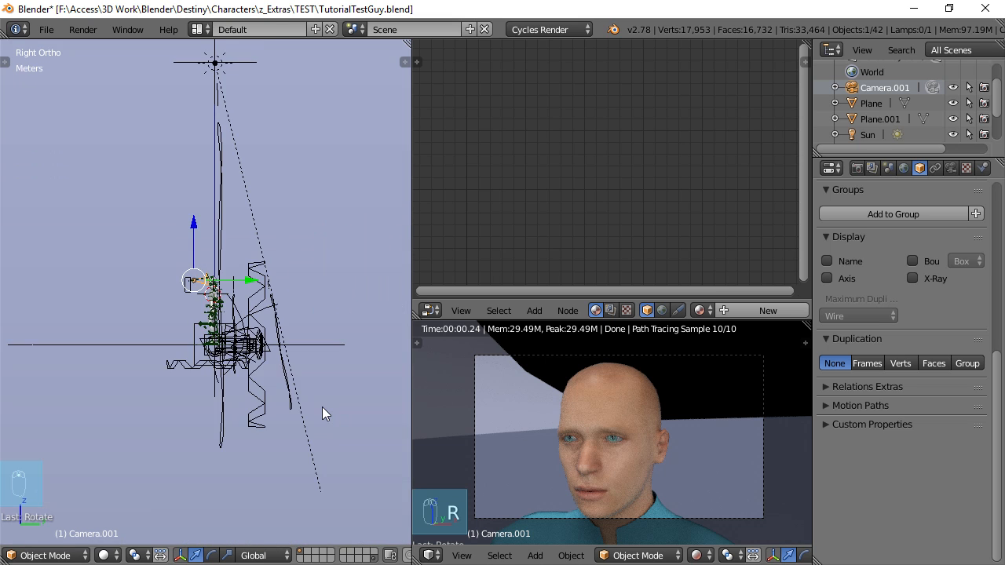
scroll(322, 402, "down", 4)
middle_click_drag(199, 194, 216, 320, "shift")
scroll(219, 322, "down", 4)
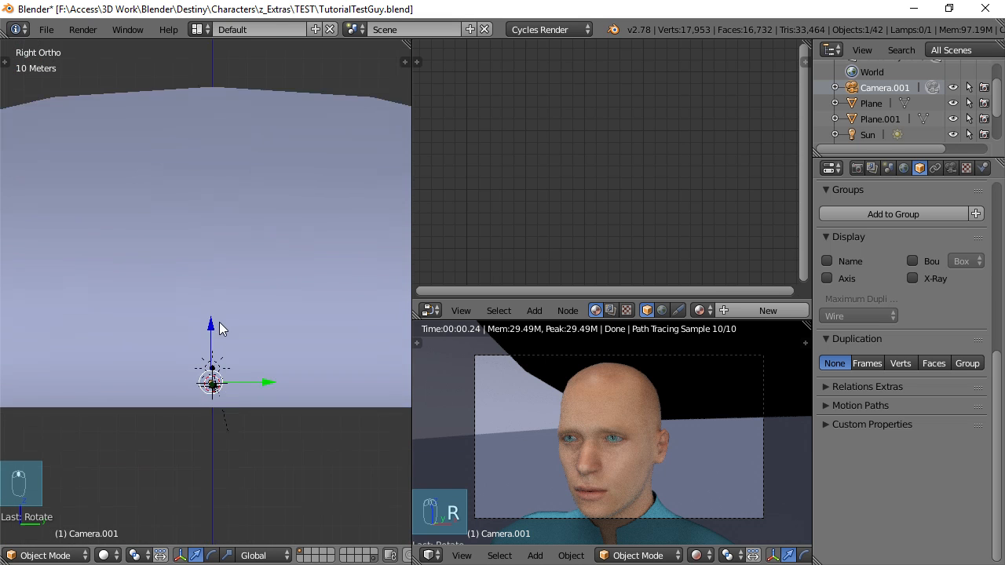
right_click(217, 212)
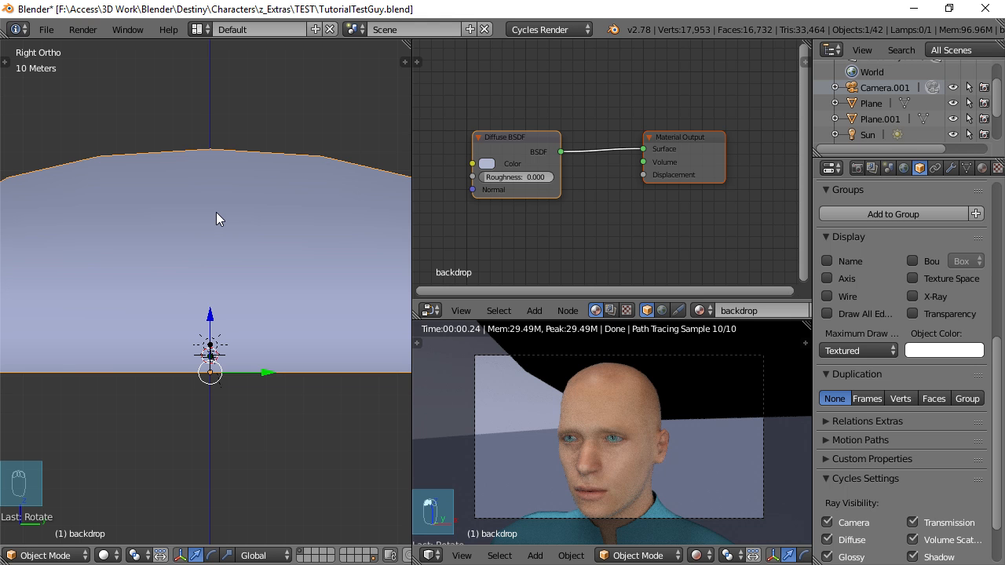
key("KP_7")
scroll(207, 227, "down", 5)
key("r")
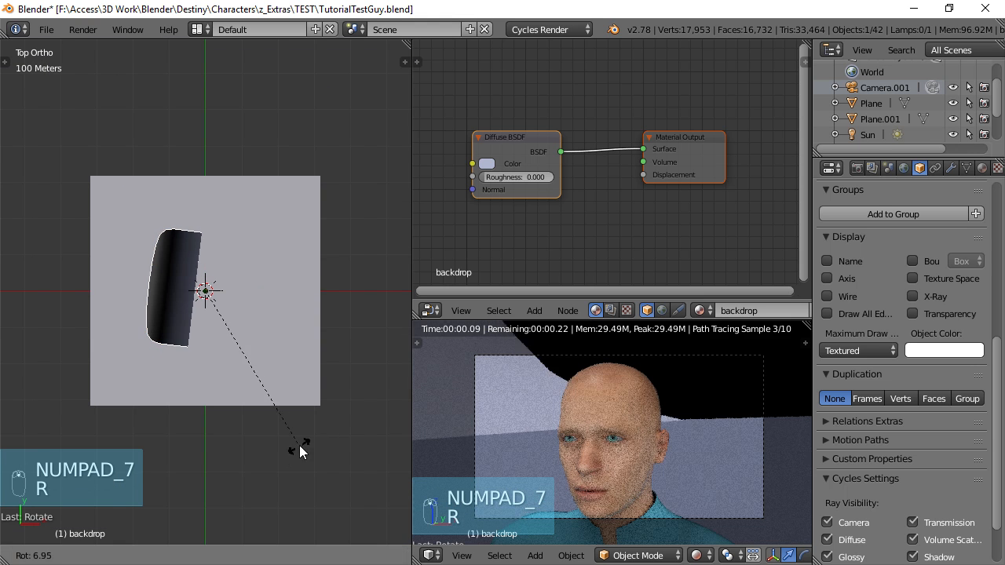
left_click(182, 479)
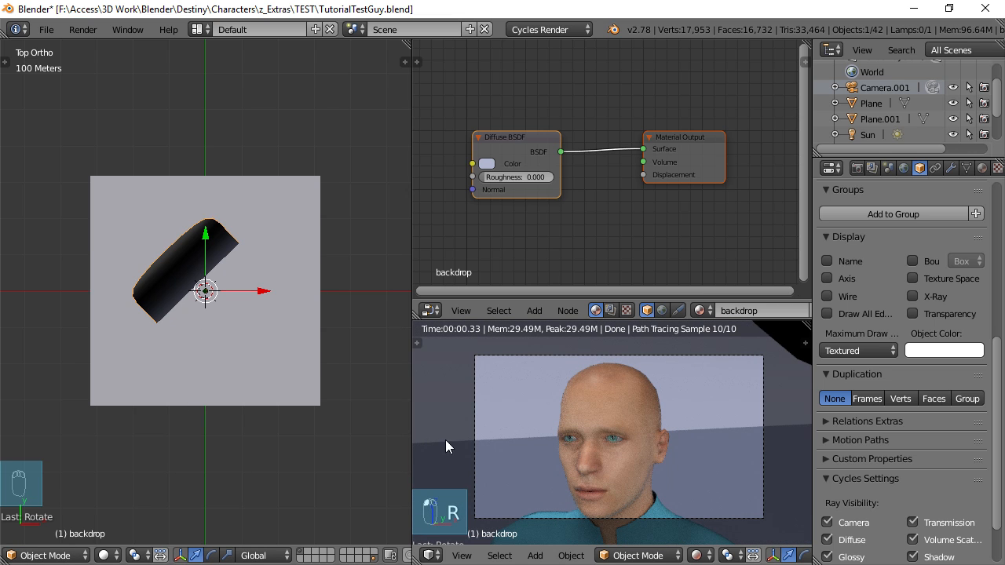
scroll(197, 350, "down", 1)
scroll(206, 349, "up", 2)
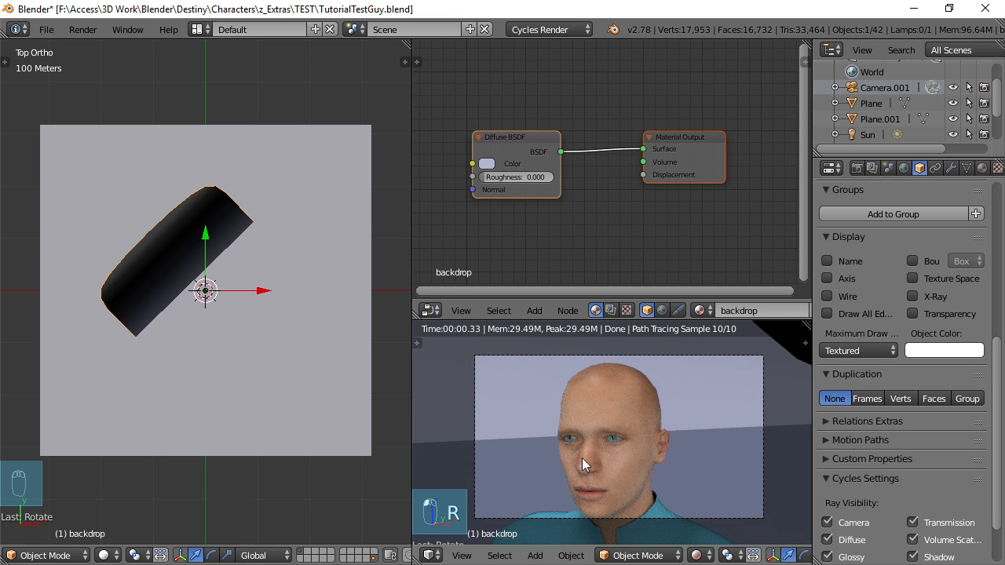
key("ctrl+s")
left_click(227, 357)
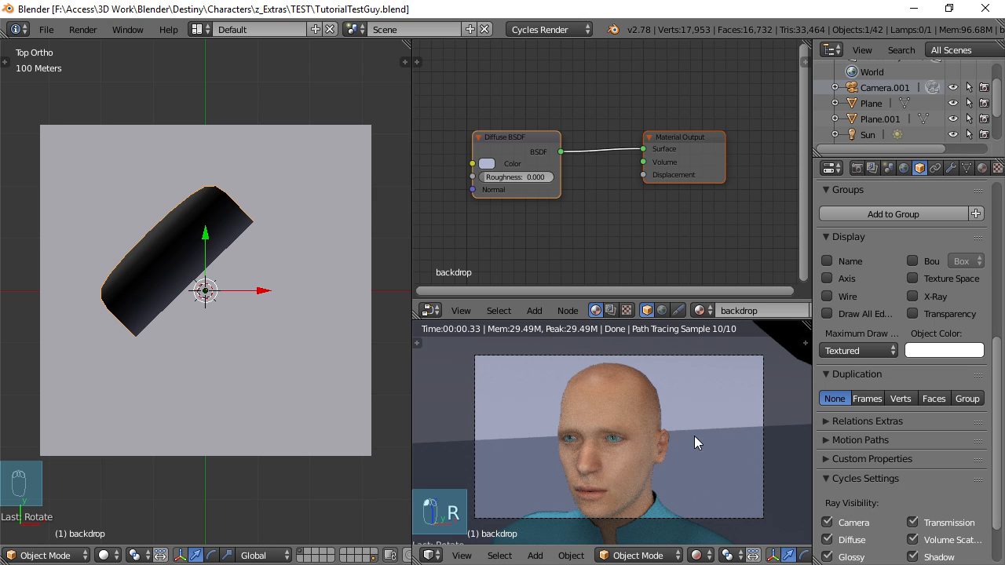
- Set the Cycles render samples to 1000
left_click(857, 167)
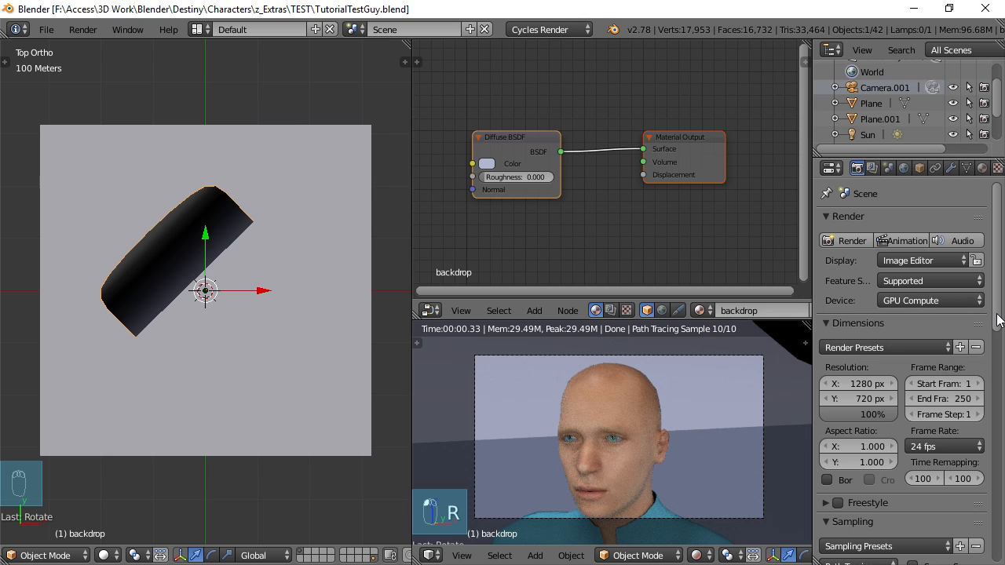
left_click_drag(999, 320, 999, 401)
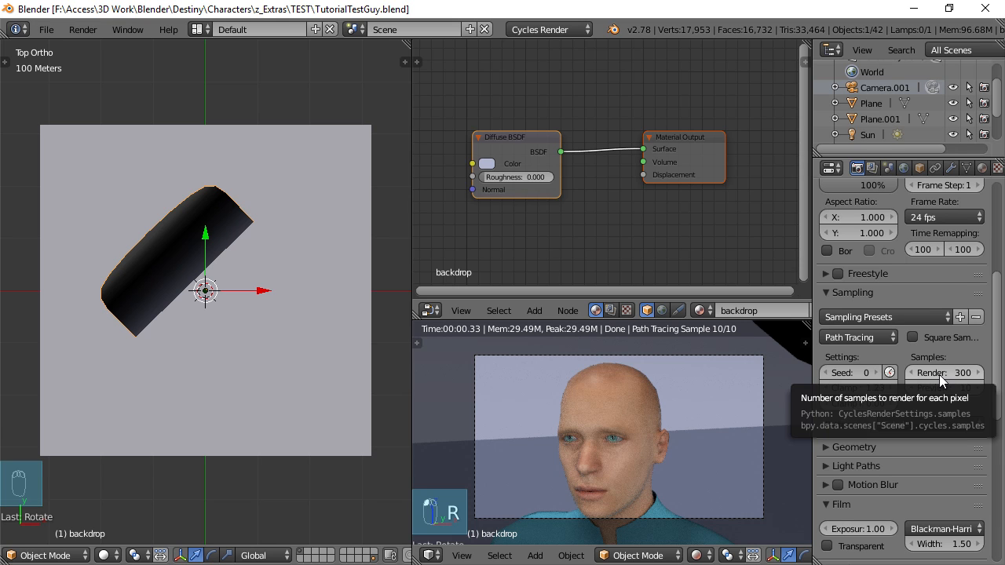
left_click(941, 374)
type("1000")
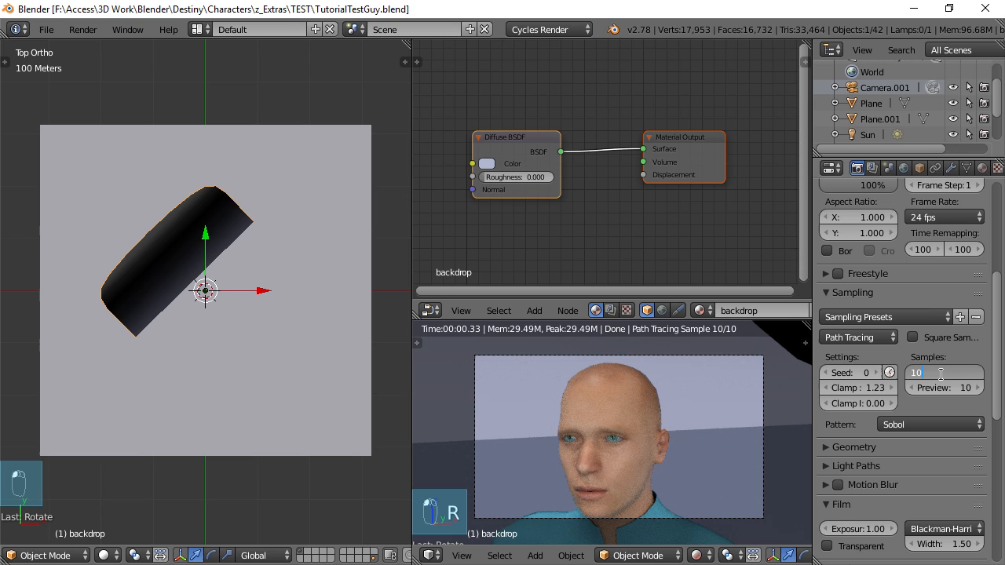
key("Return")
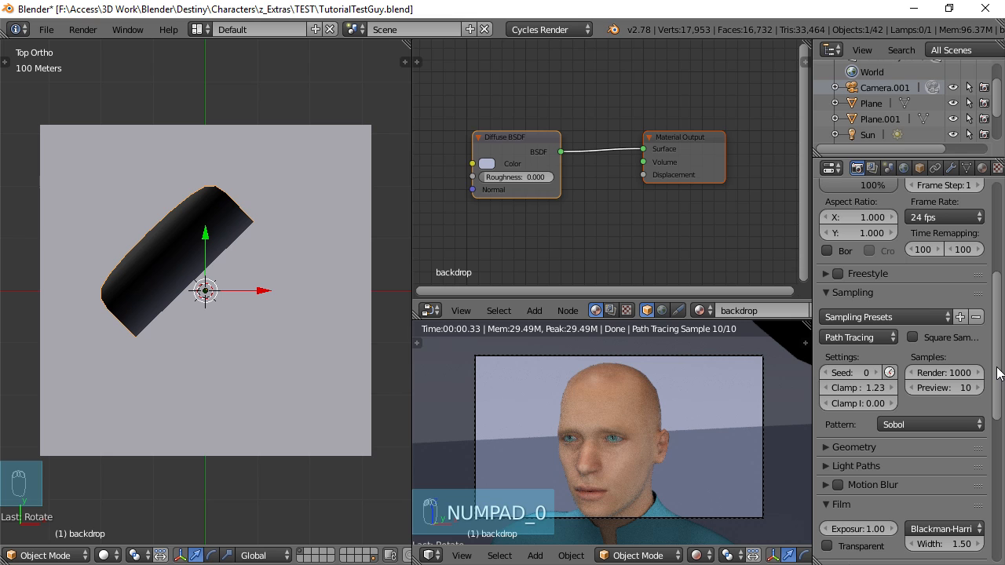
- Set the light path bounces to a maximum of 4 and a minimum of 0
left_click_drag(999, 374, 1003, 432)
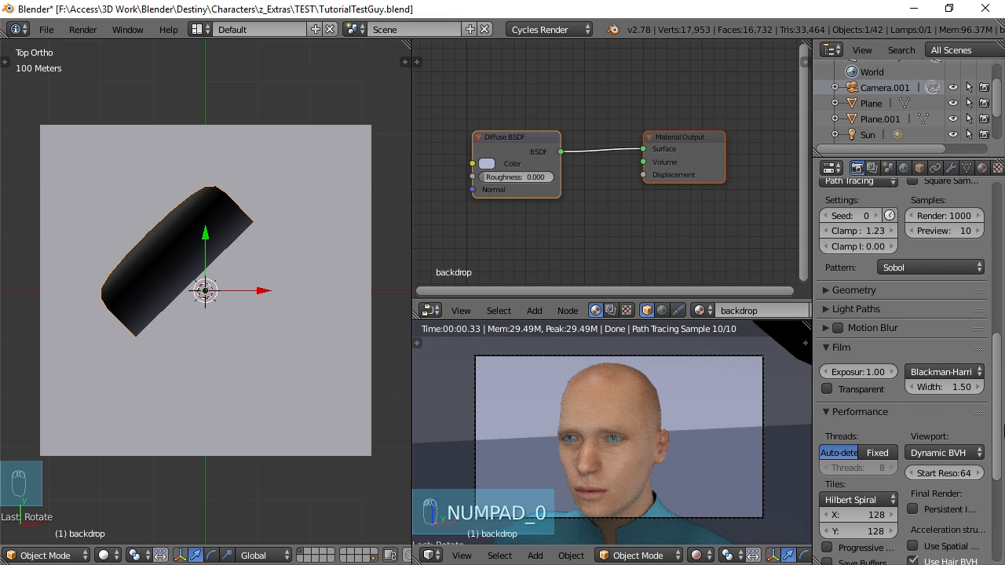
left_click(825, 309)
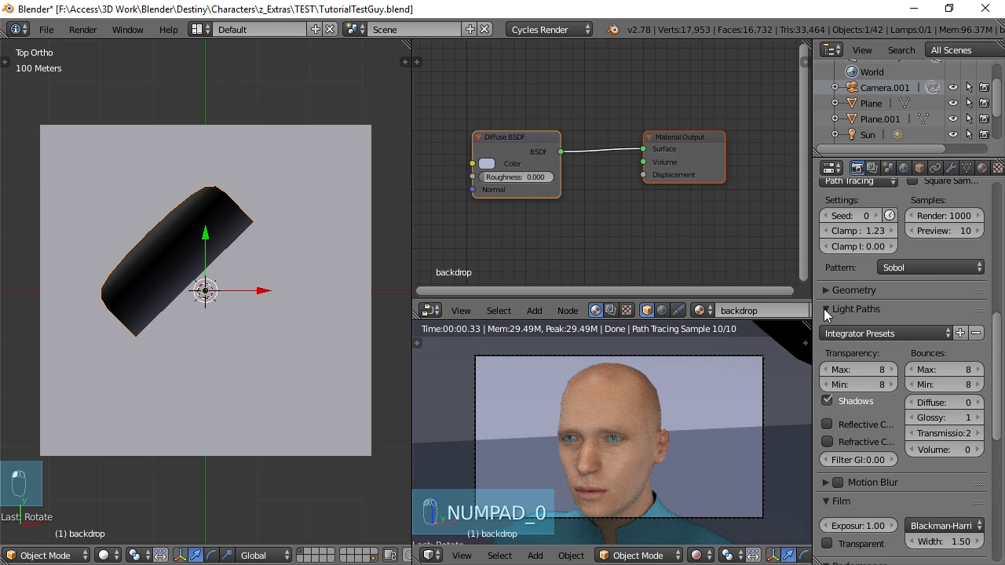
left_click(952, 370)
type("4")
key("Tab")
type("0")
key("Return")
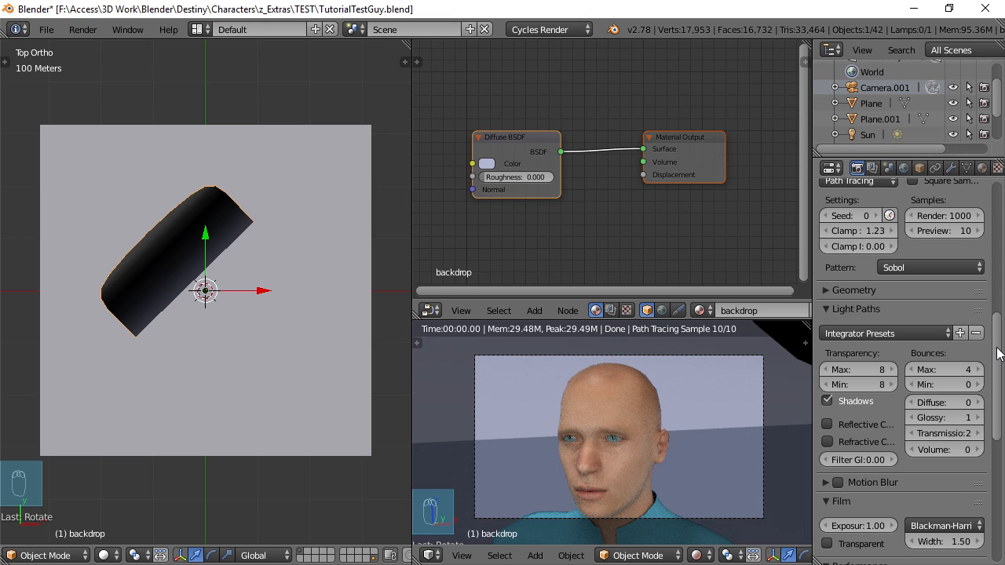
- Set the render output's PNG colour mode to RGB
left_click_drag(998, 354, 1000, 445)
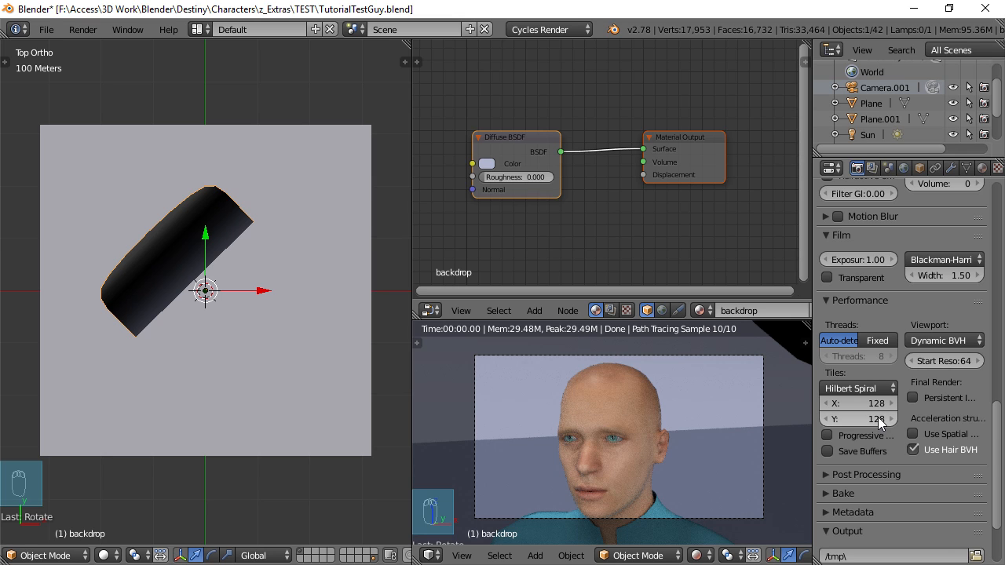
left_click_drag(999, 439, 1000, 473)
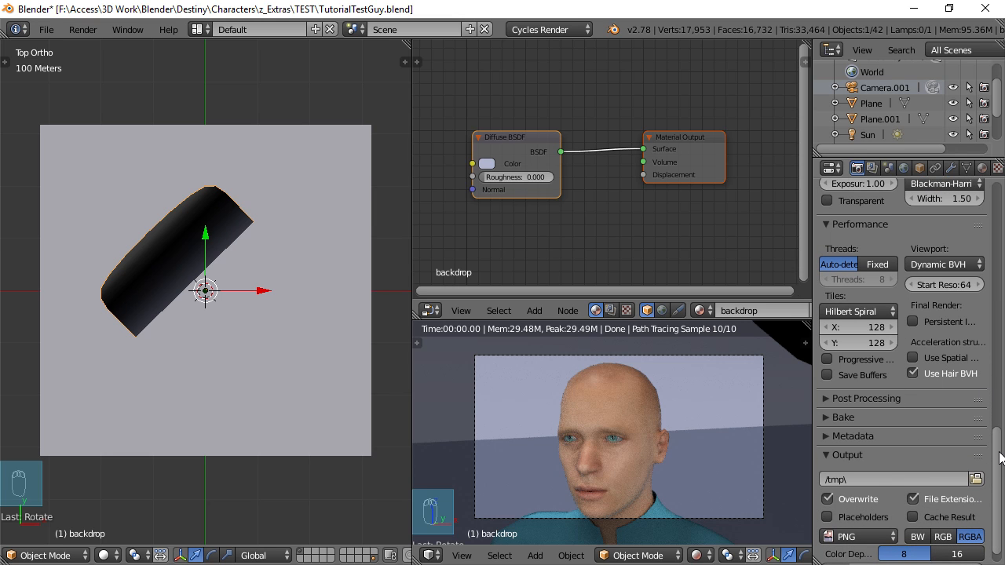
left_click_drag(1001, 458, 1003, 466)
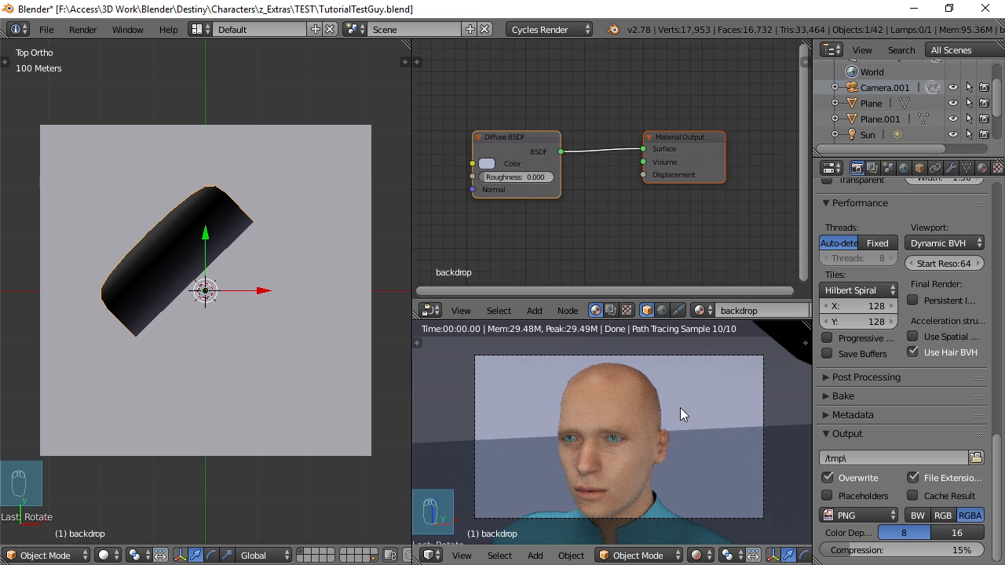
left_click(945, 516)
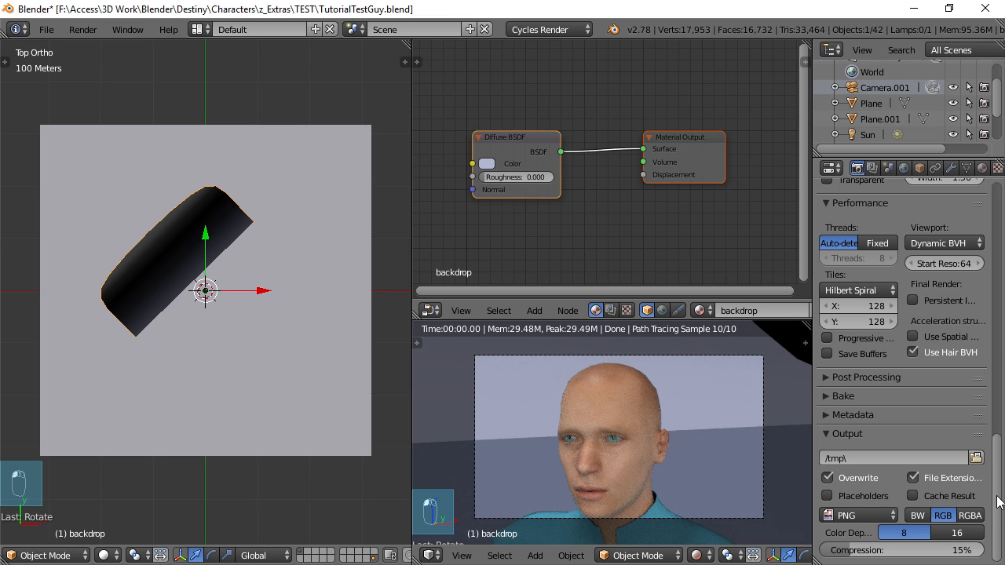
- Save over TutorialTestGuy.blend and switch the camera view from rendered to solid shading
left_click_drag(1000, 534, 994, 298)
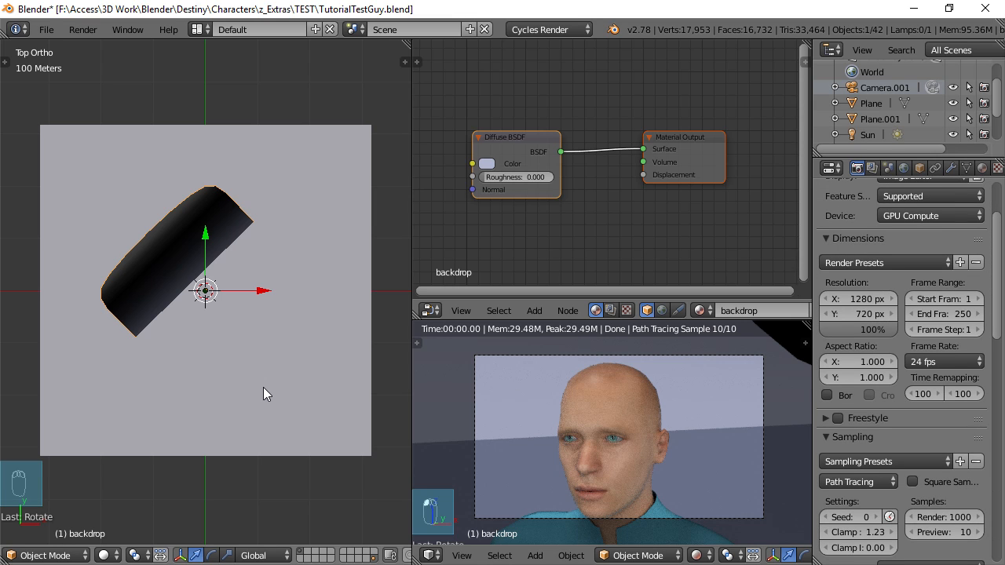
key("ctrl+s")
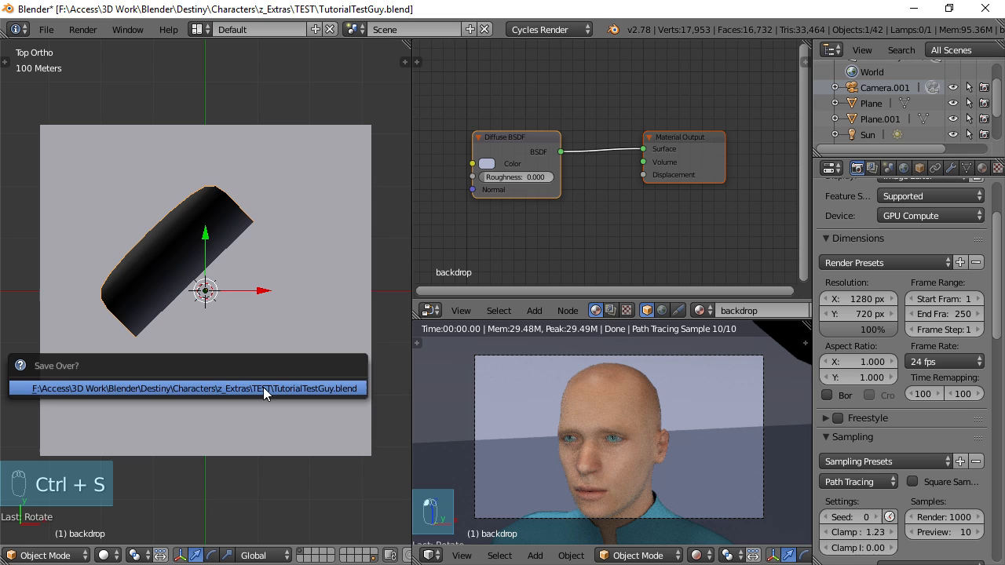
left_click(263, 388)
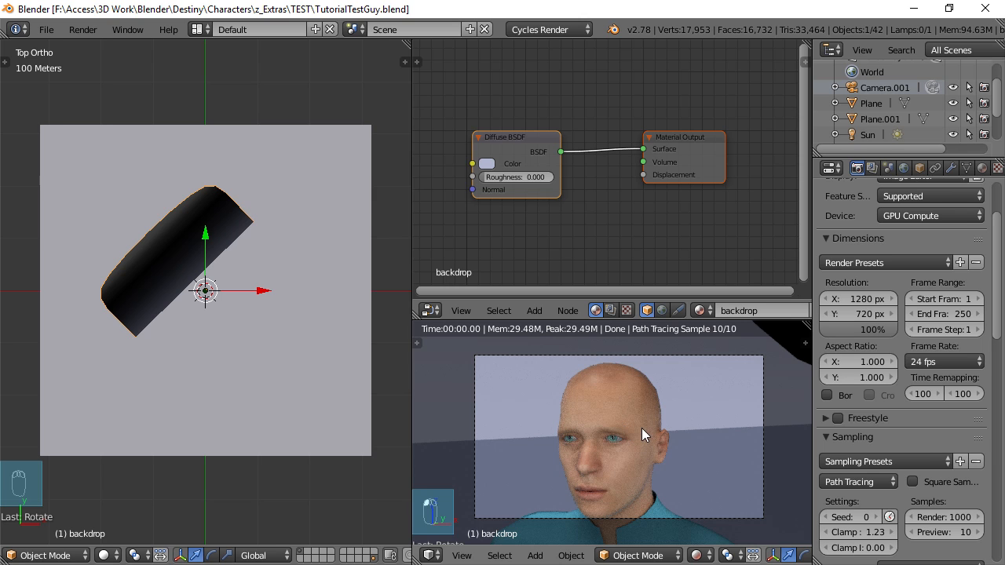
key("shift+z")
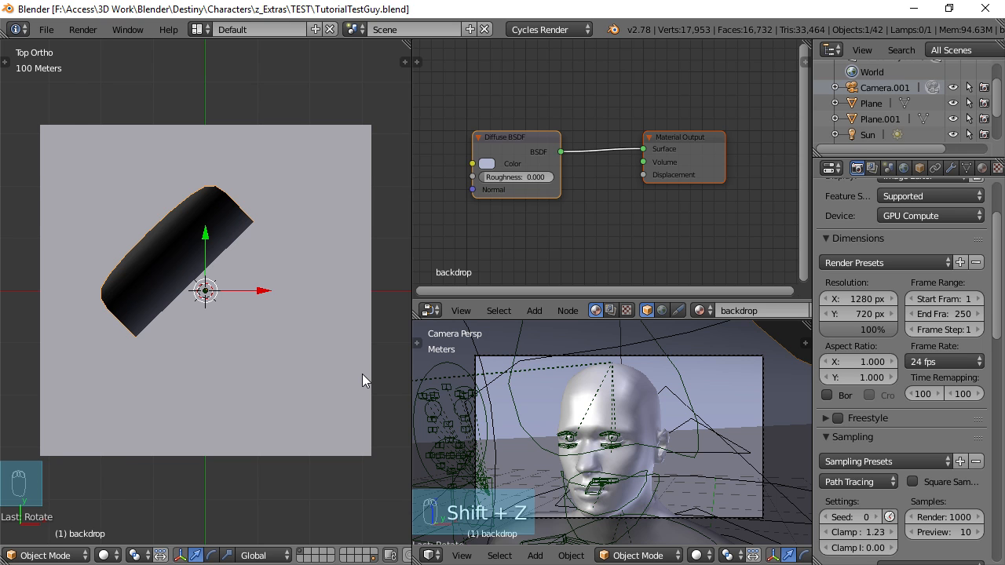
- Render the current frame from Camera.001 with Cycles and maximize the render result view
key("F12")
scroll(303, 334, "down", 3)
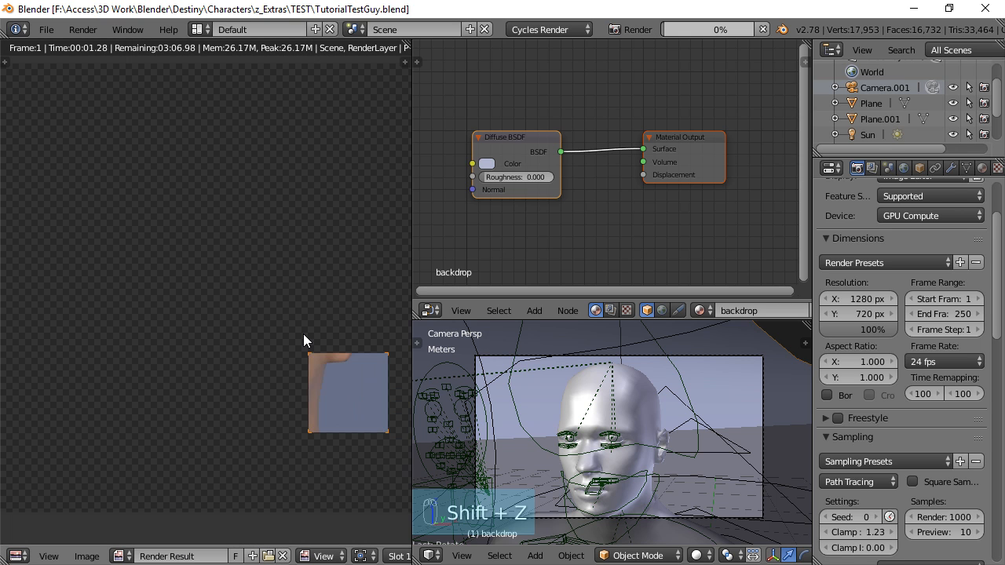
key("ctrl+Up")
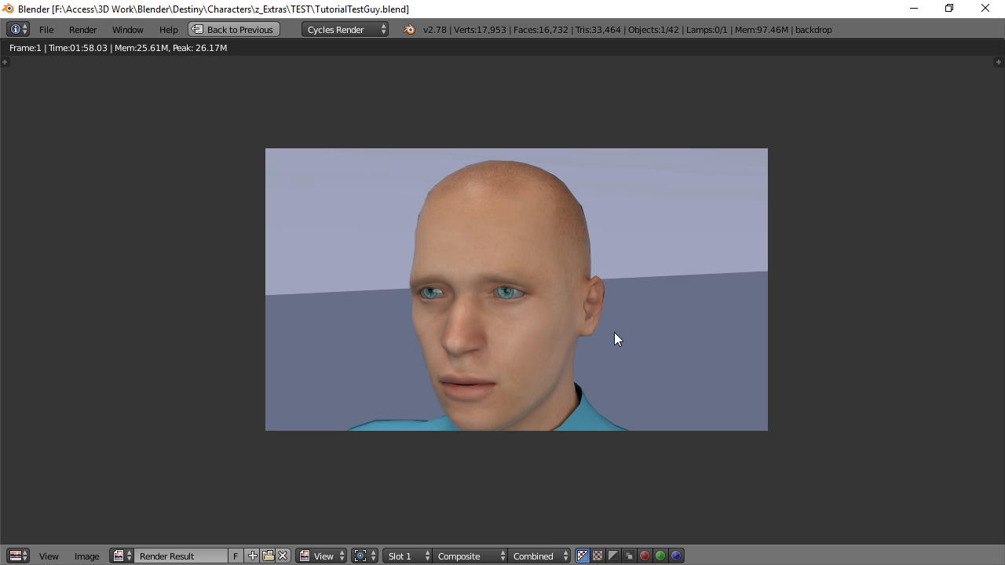
- Examine the rendered face up close and at full frame, checking the eyes, skin shading, ear and backdrop
middle_click_drag(609, 302, 547, 298)
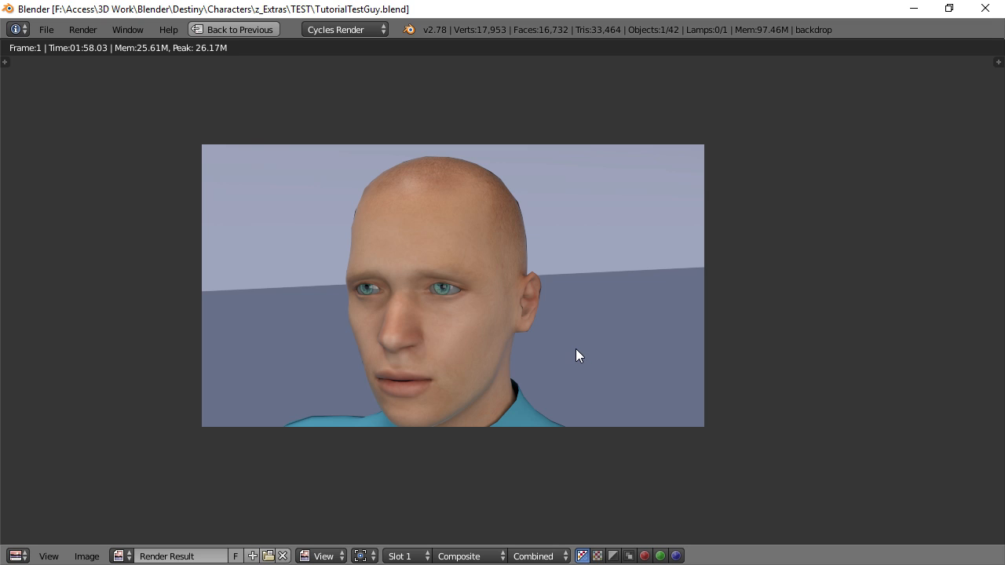
scroll(485, 326, "up", 4)
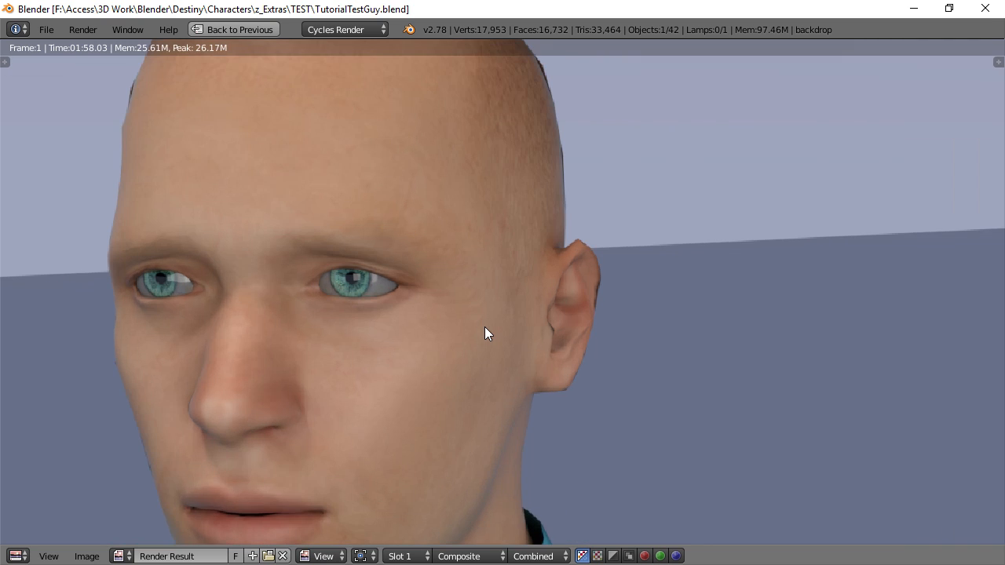
scroll(485, 326, "down", 3)
scroll(485, 326, "up", 1)
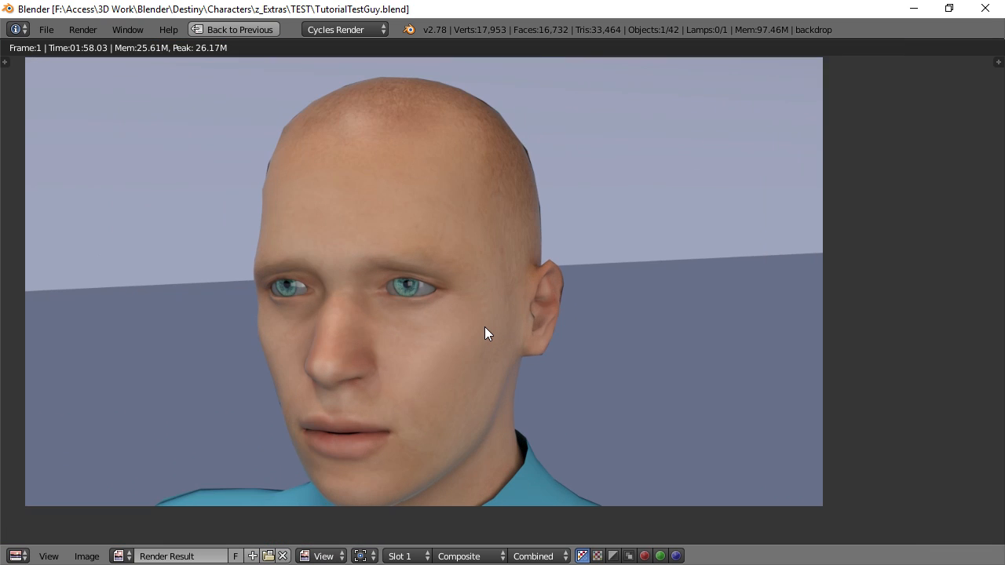
scroll(484, 327, "down", 1)
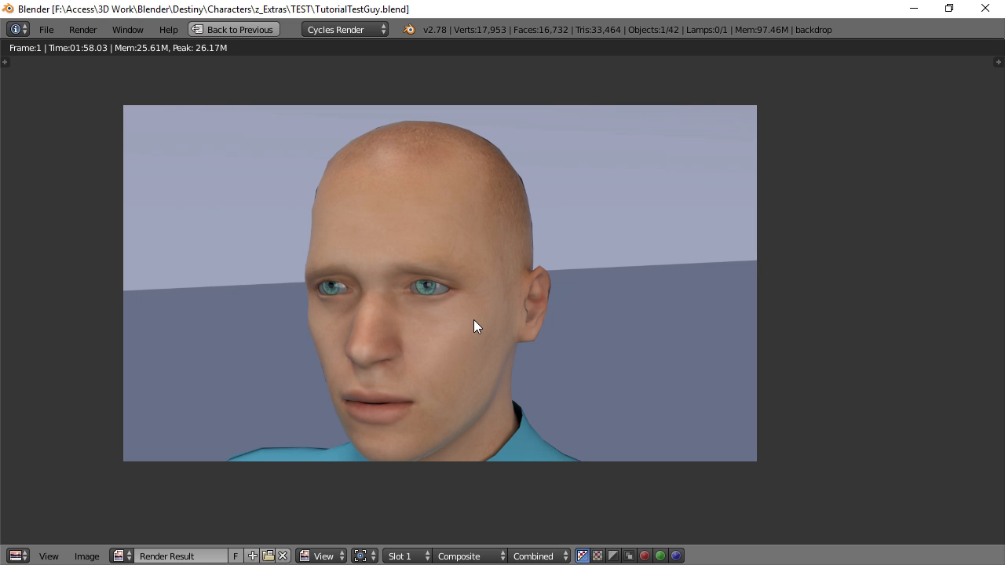
scroll(474, 320, "down", 2)
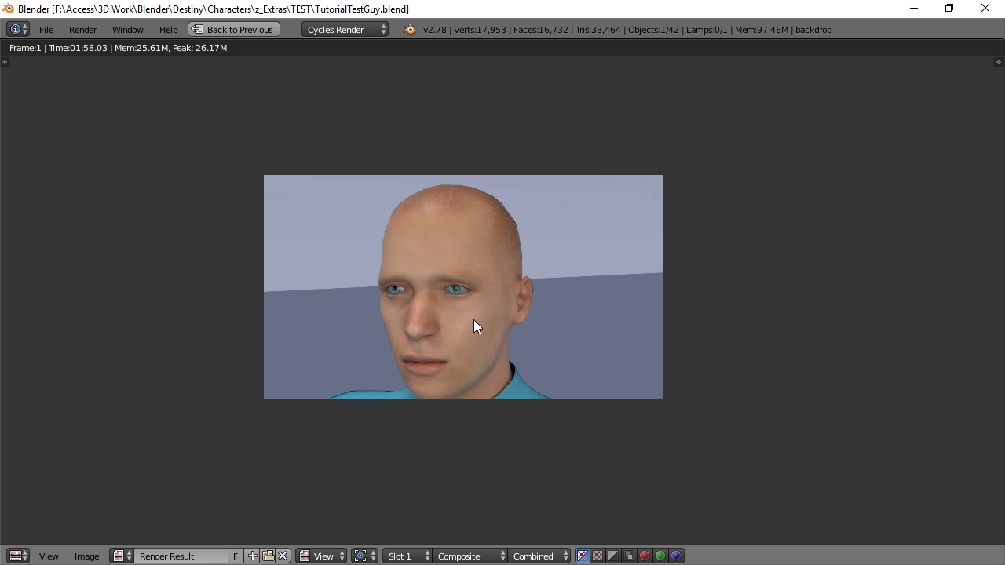
scroll(475, 320, "up", 2)
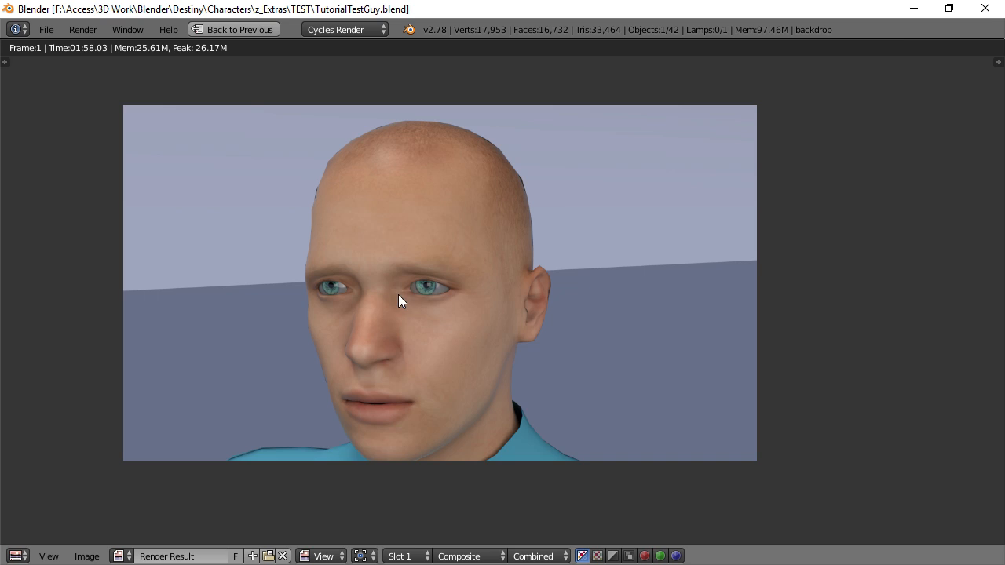
scroll(398, 301, "up", 2)
scroll(312, 289, "down", 2)
middle_click_drag(380, 284, 439, 315)
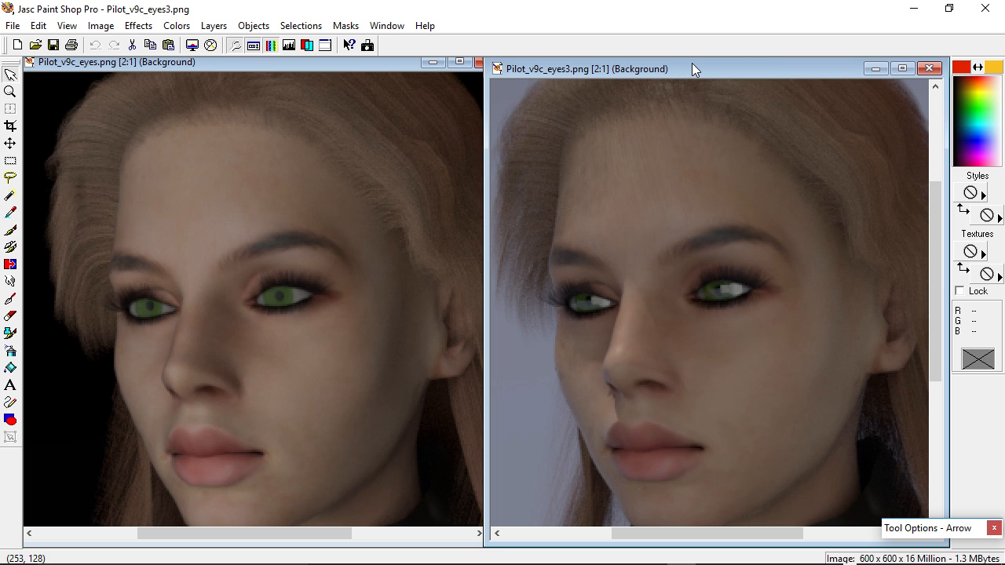
- Switch to Paint Shop Pro and align the Pilot_v9c_eyes3.png window beside Pilot_v9c_eyes.png to compare the two renders
left_click_drag(692, 63, 690, 57)
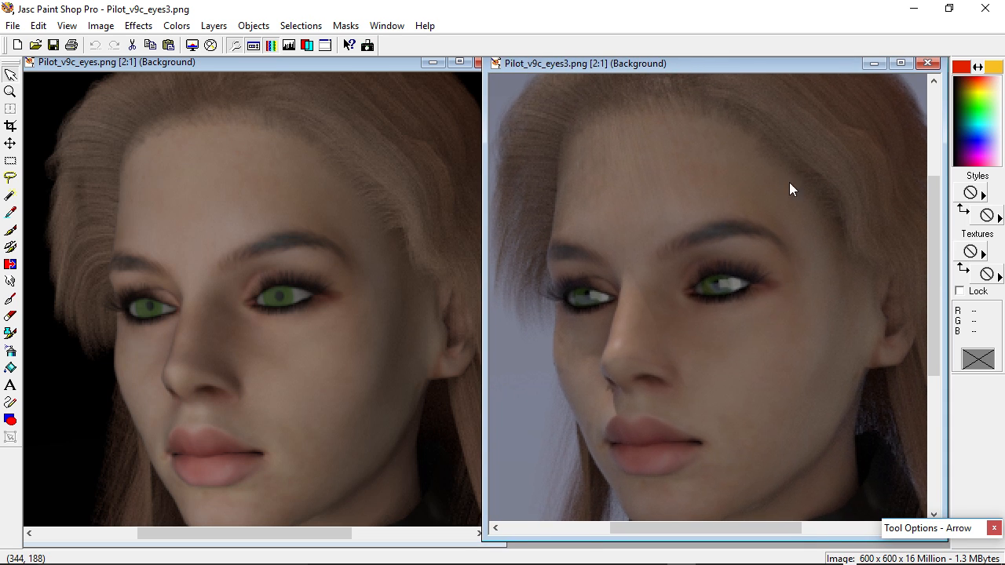